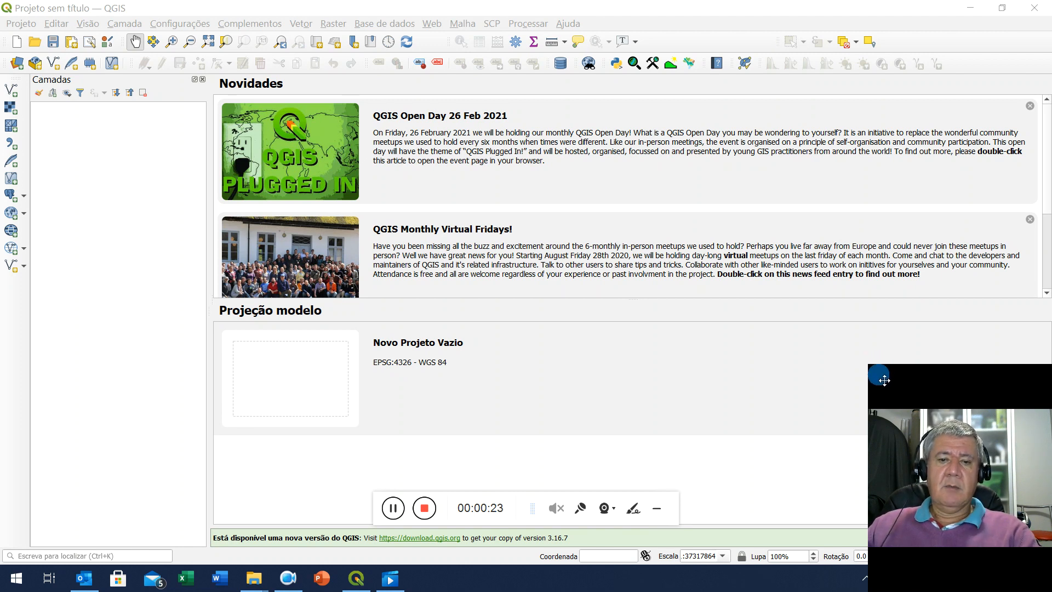
- Look through the installed programs for the QGIS 3.16 group and examine its entries, including QGIS Desktop 3.16.4
click(656, 513)
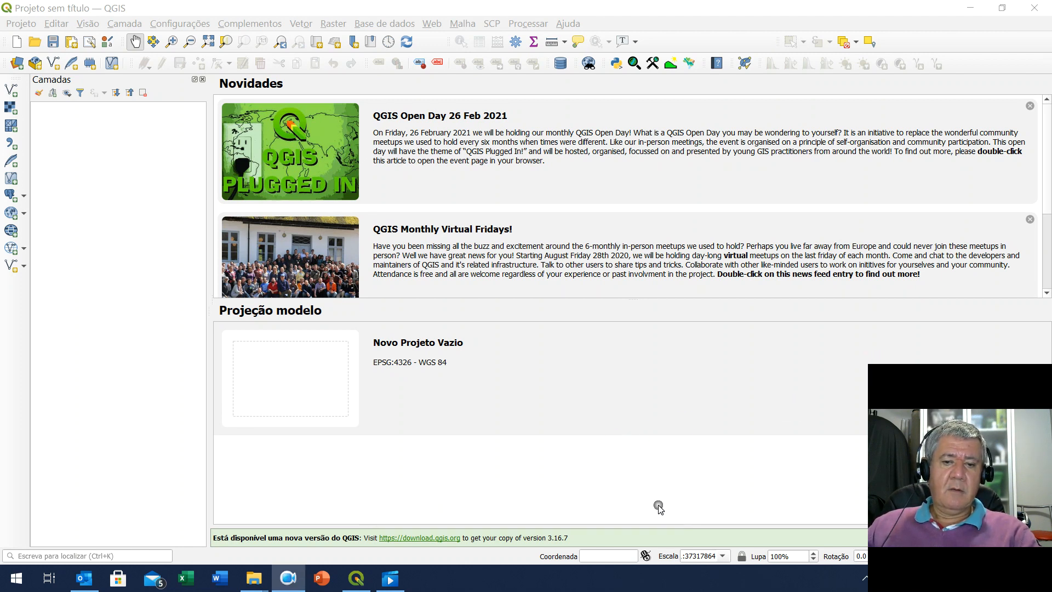
click(16, 578)
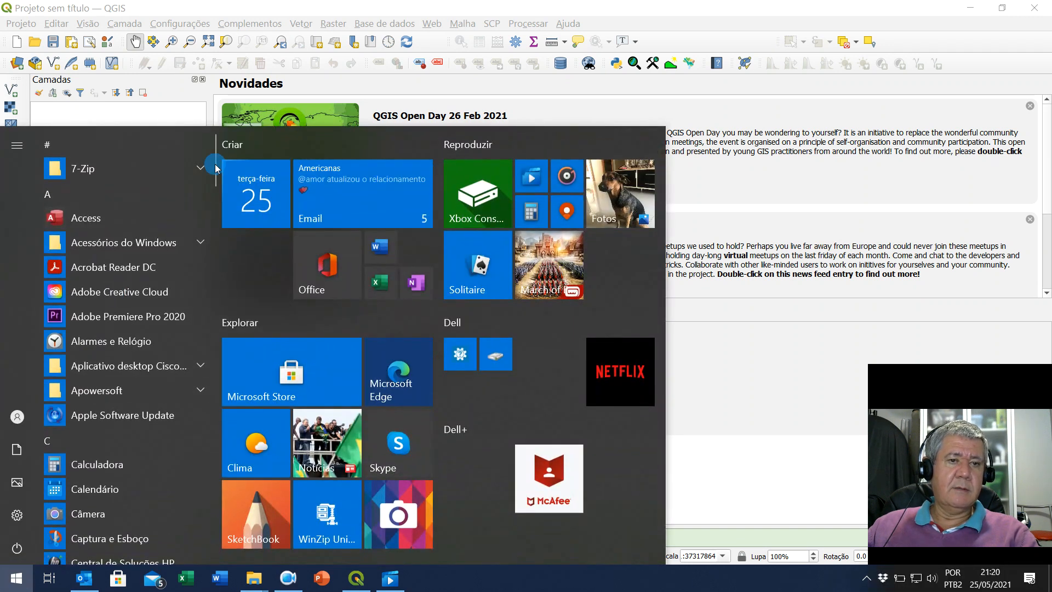
drag(215, 167, 205, 439)
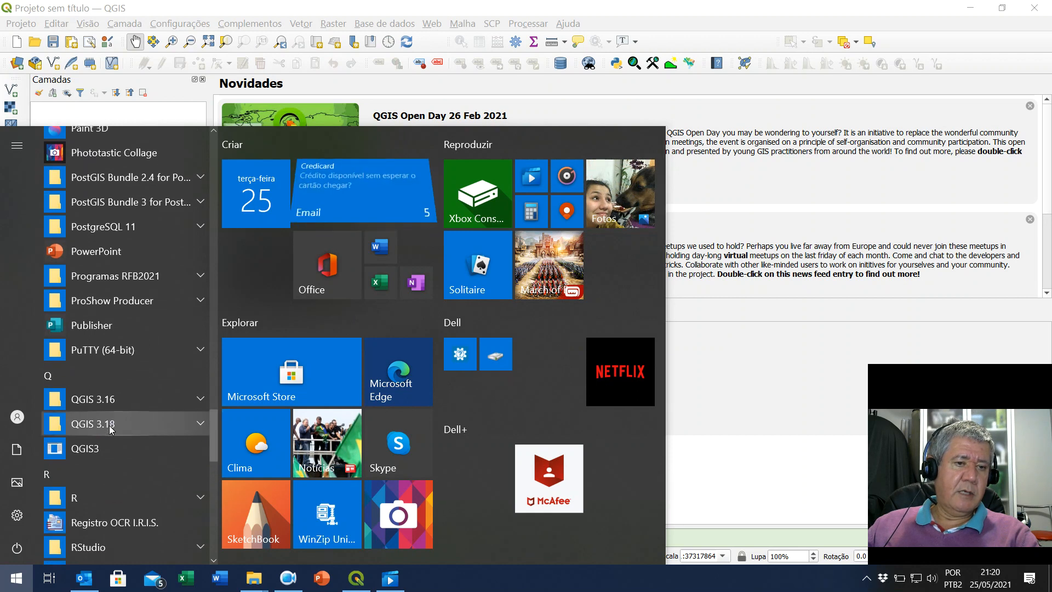
click(126, 402)
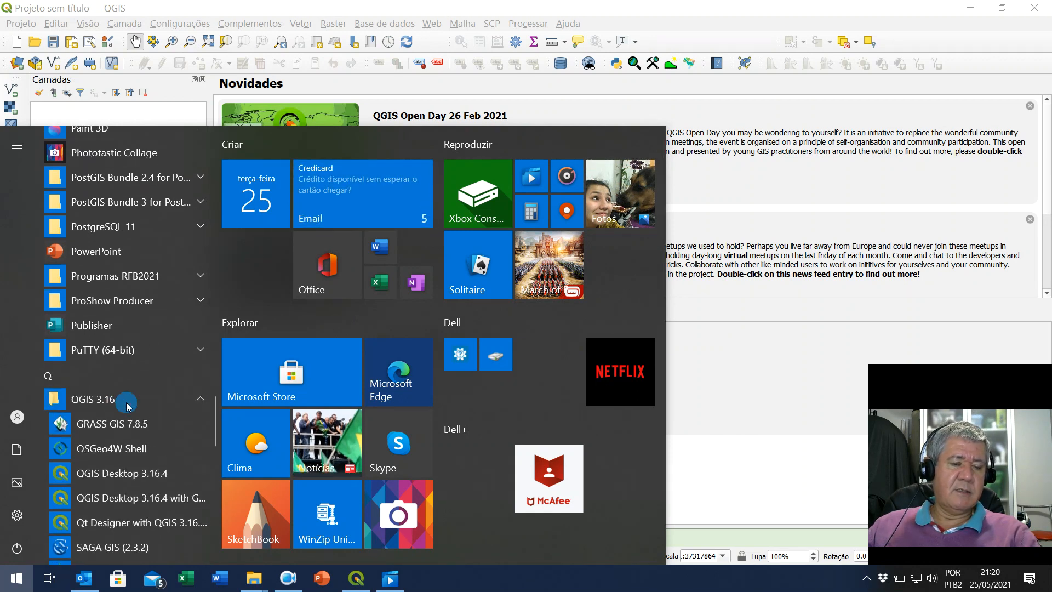
drag(215, 424, 216, 445)
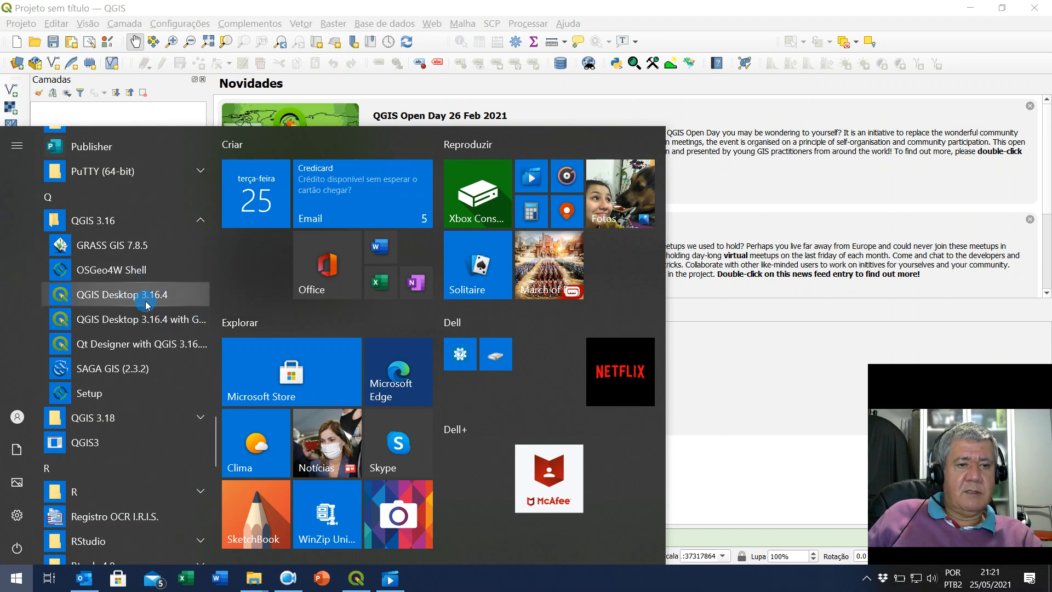
- Return to the QGIS window and create a new empty project
click(338, 11)
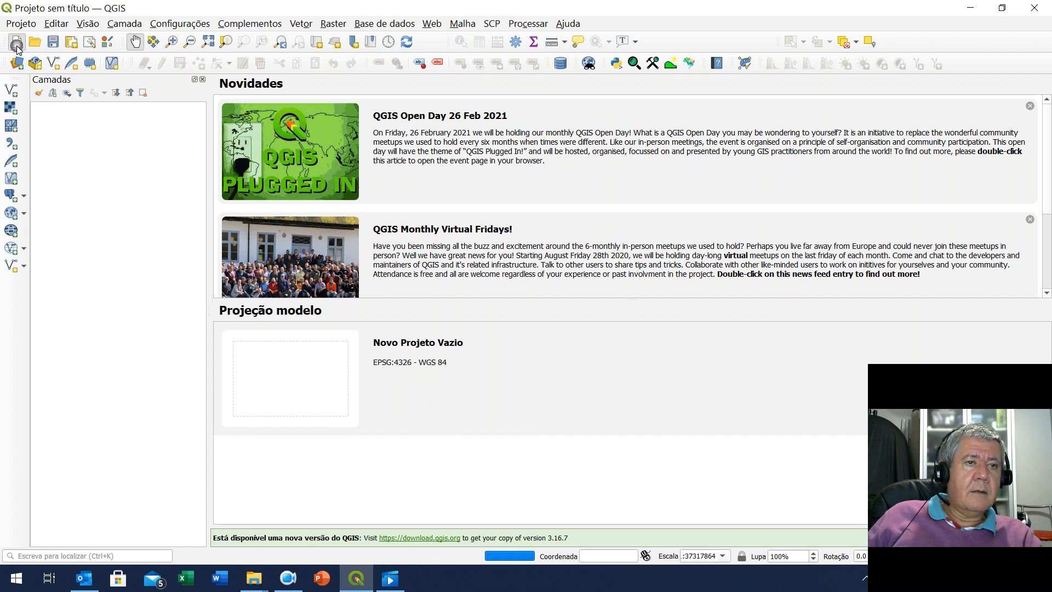
click(1032, 107)
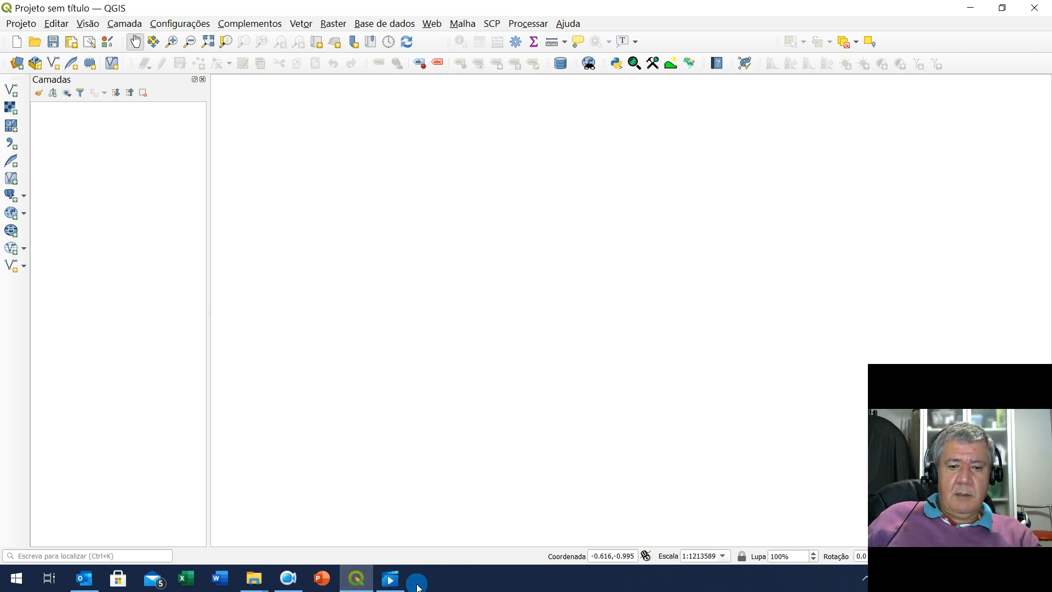
click(289, 578)
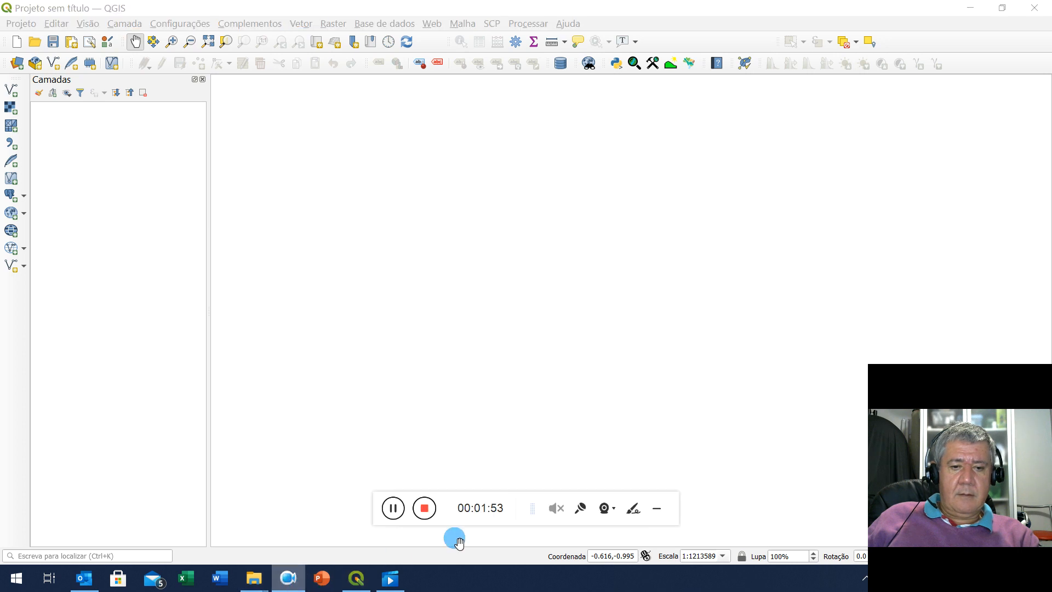
click(604, 508)
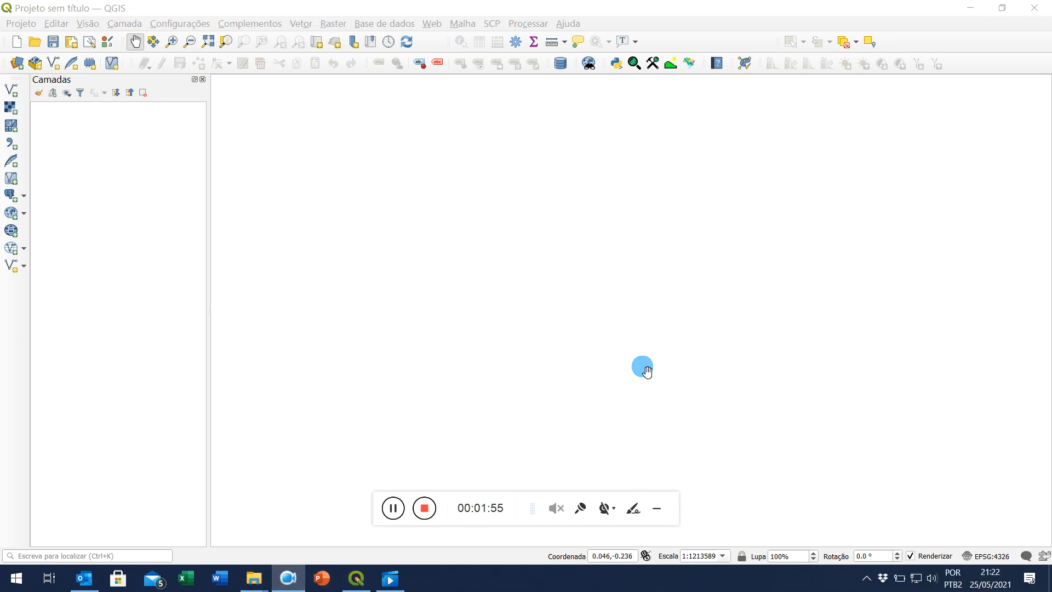
click(657, 509)
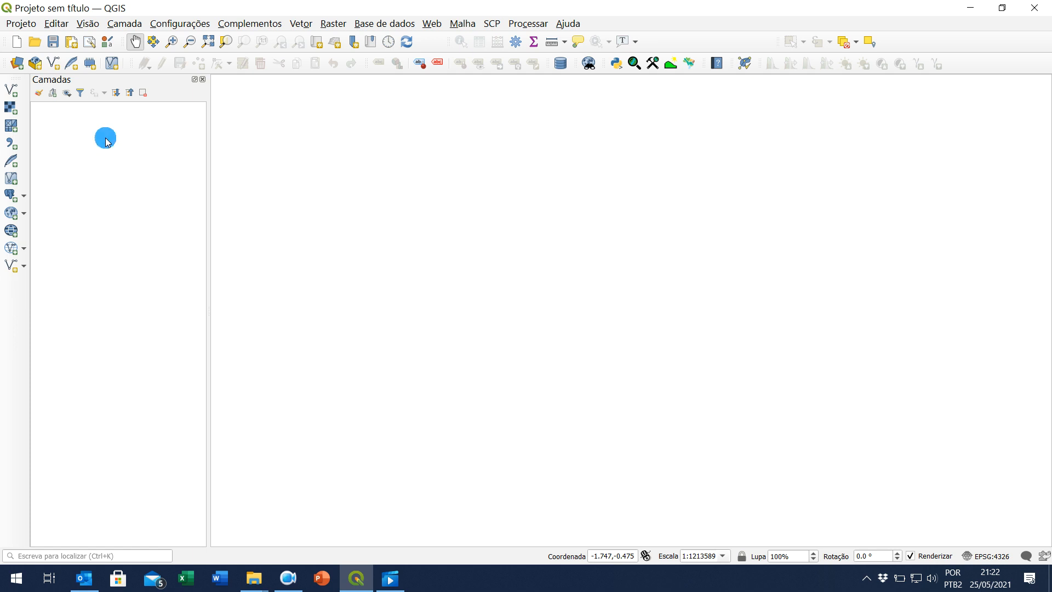
- Examine the Vector and Raster source options in the data source manager, then close it without adding any layer
click(13, 91)
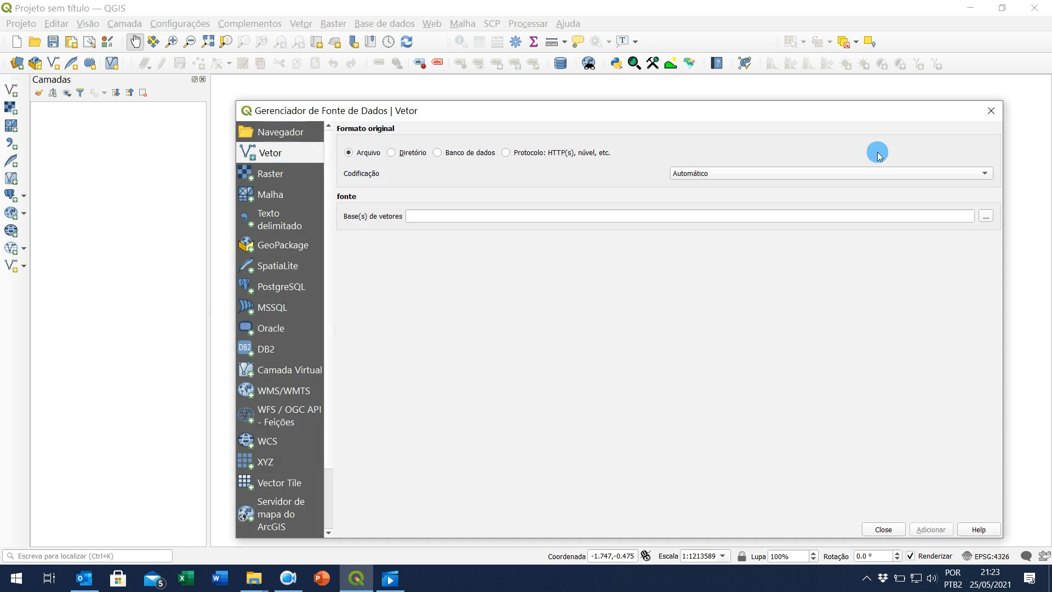
click(991, 111)
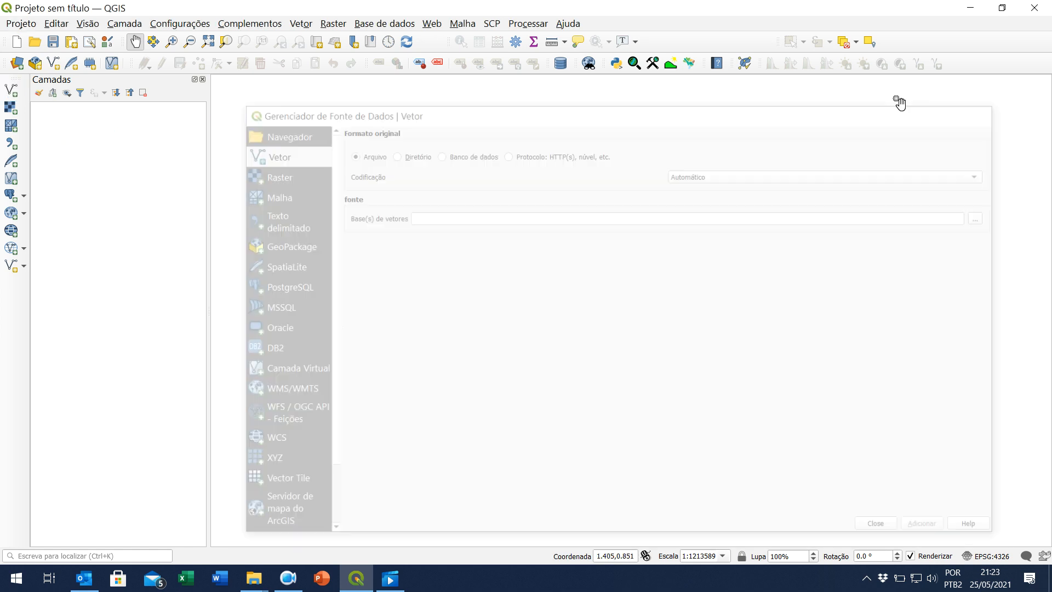
click(17, 64)
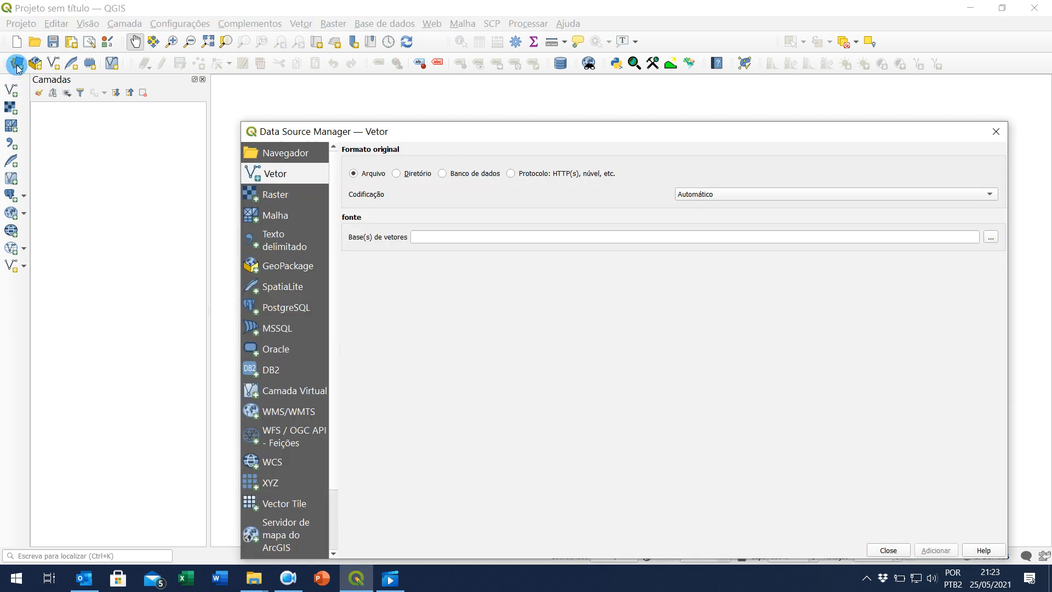
click(275, 196)
click(276, 173)
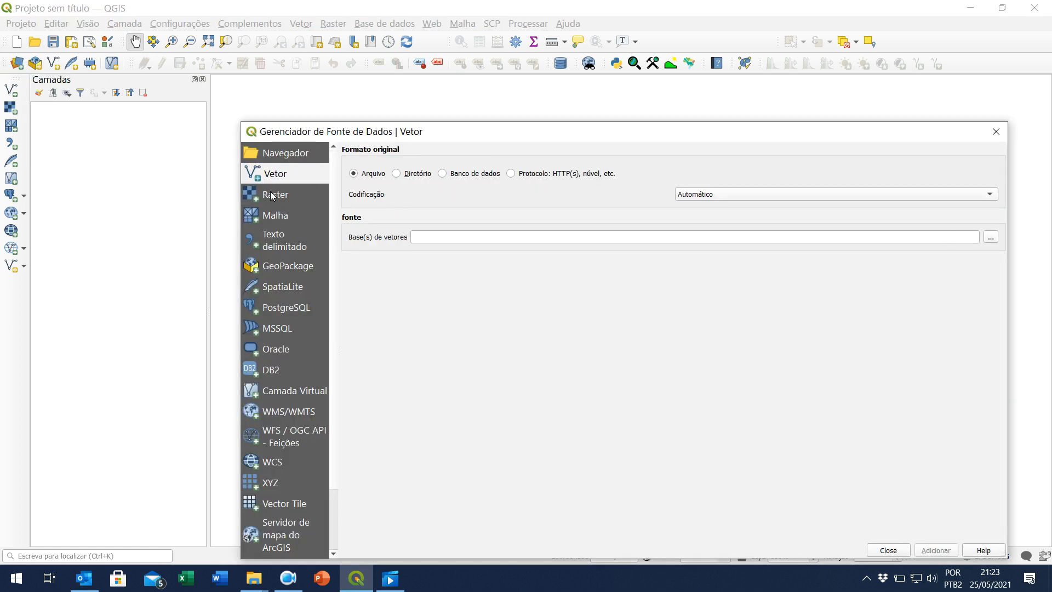
click(273, 196)
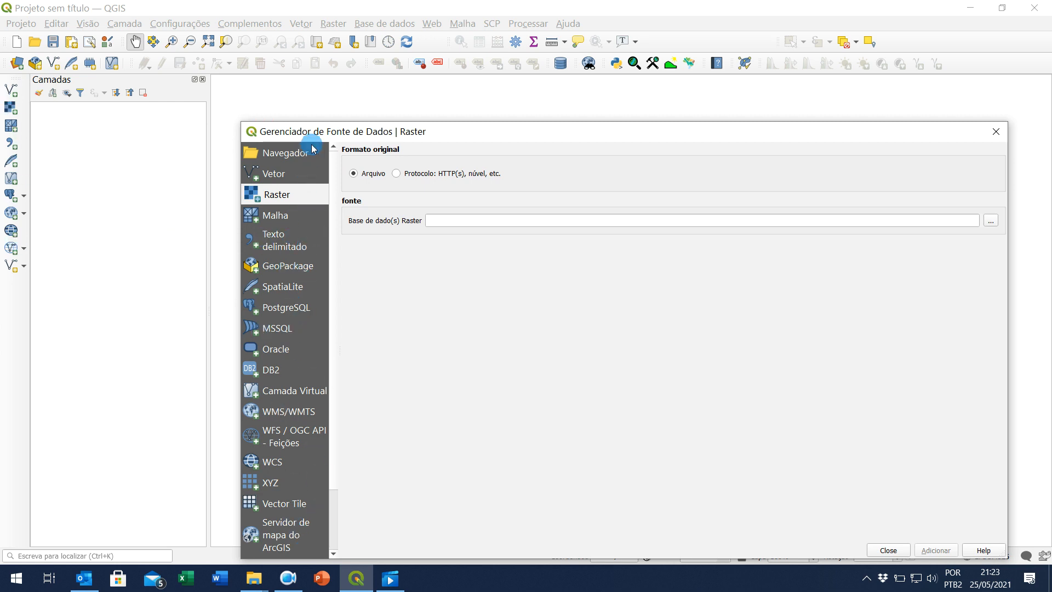
click(996, 131)
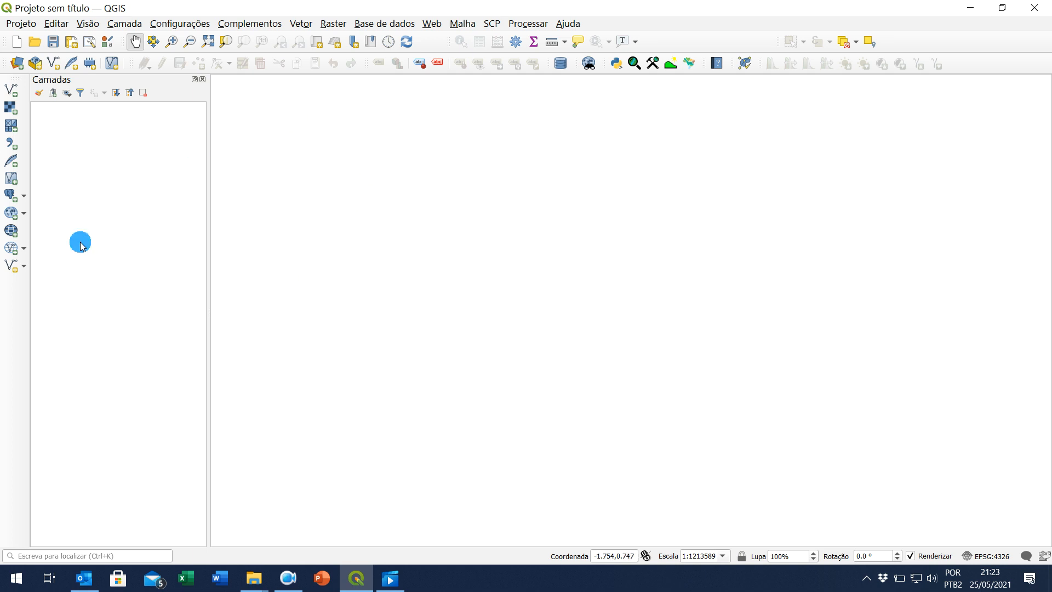
- Add the vector file C:\Curso_FGeo\Dados\Shape\Brasil\UF_BR.shp to the project with the default options and close the data source manager
click(7, 91)
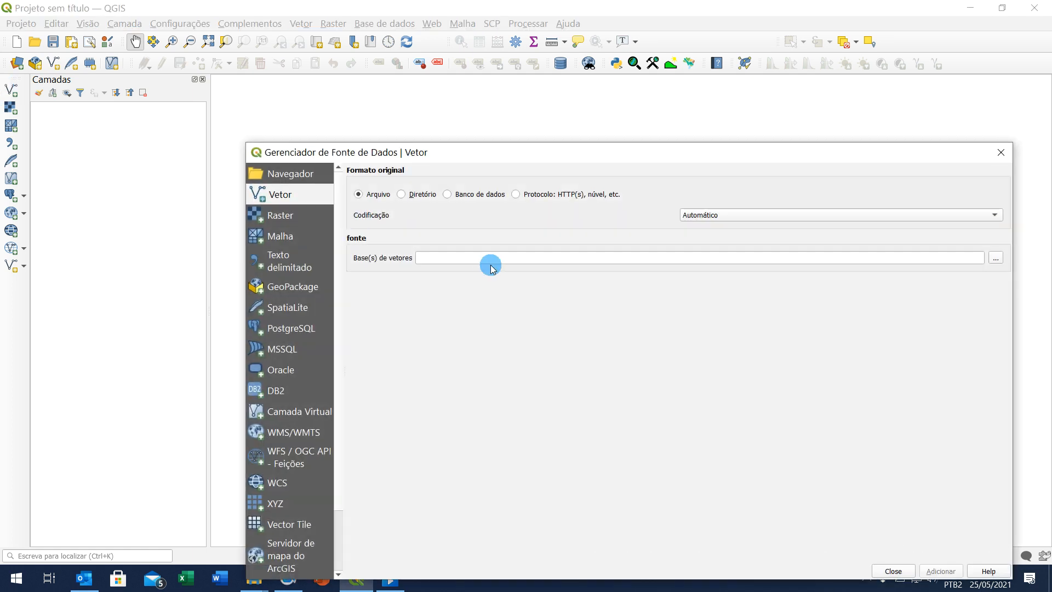
click(998, 258)
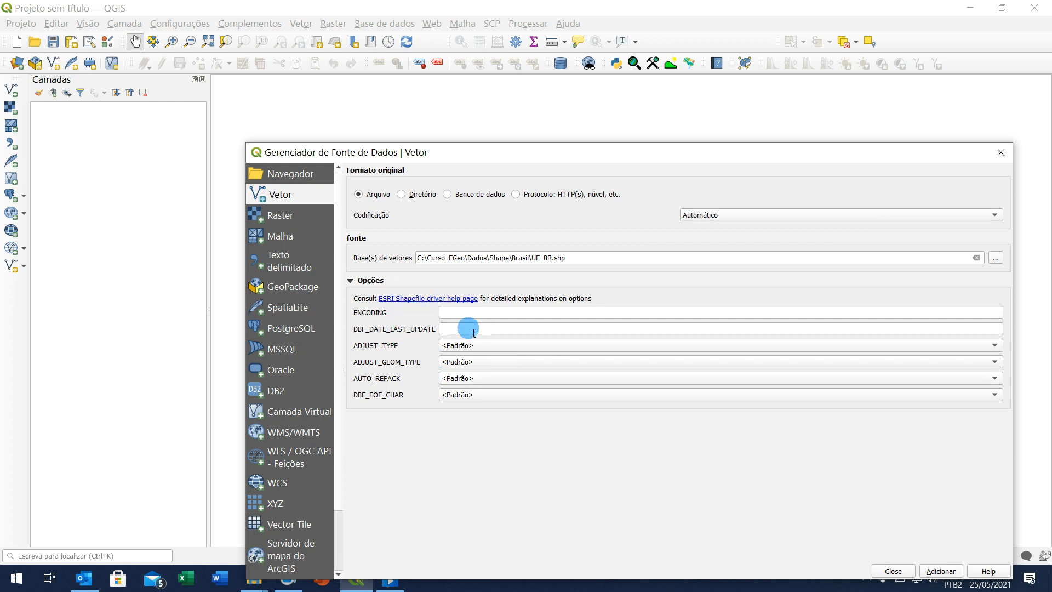
mouse_move(412, 361)
drag(578, 155, 580, 95)
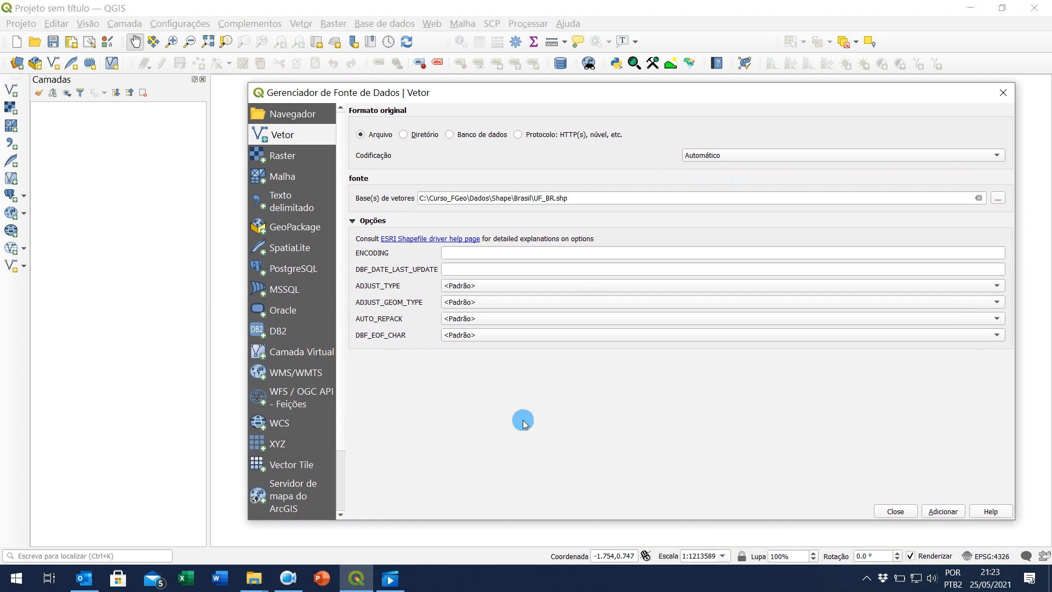
click(943, 512)
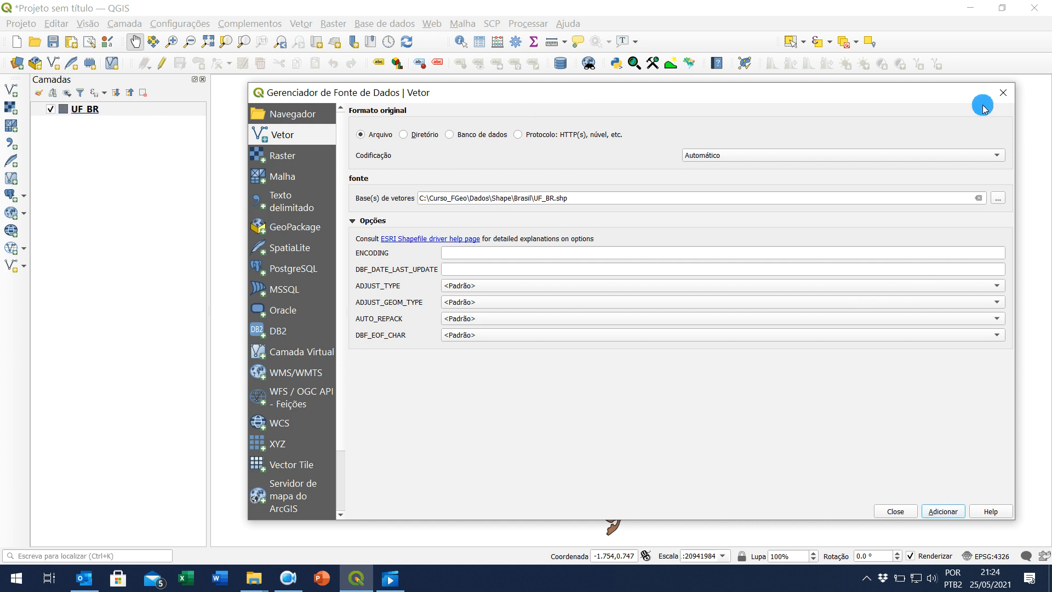
click(1003, 92)
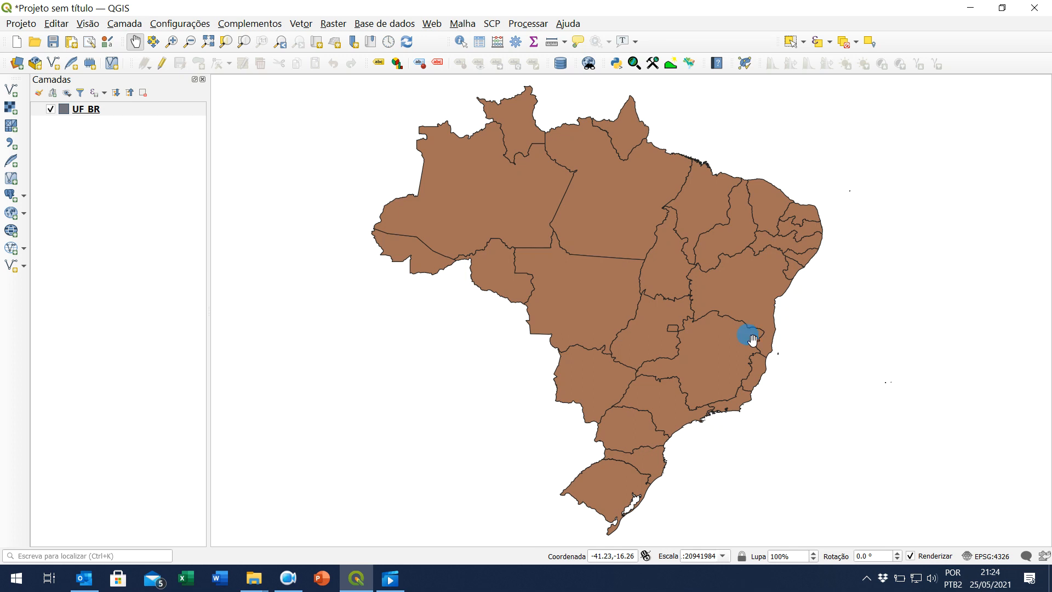
- View the Symbology properties of the UF_BR layer and close them without changes
click(114, 114)
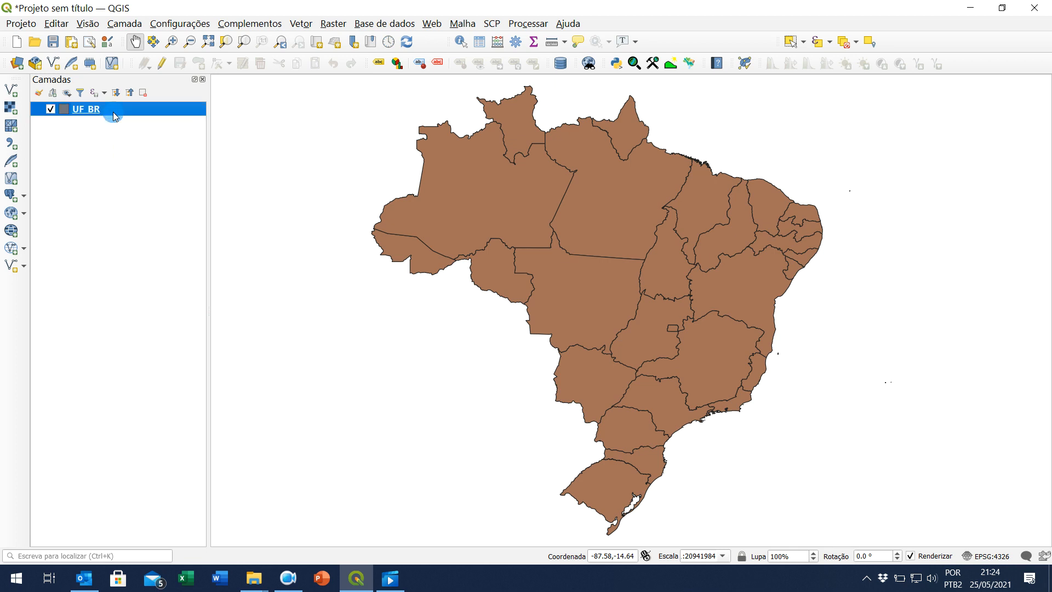
double_click(113, 110)
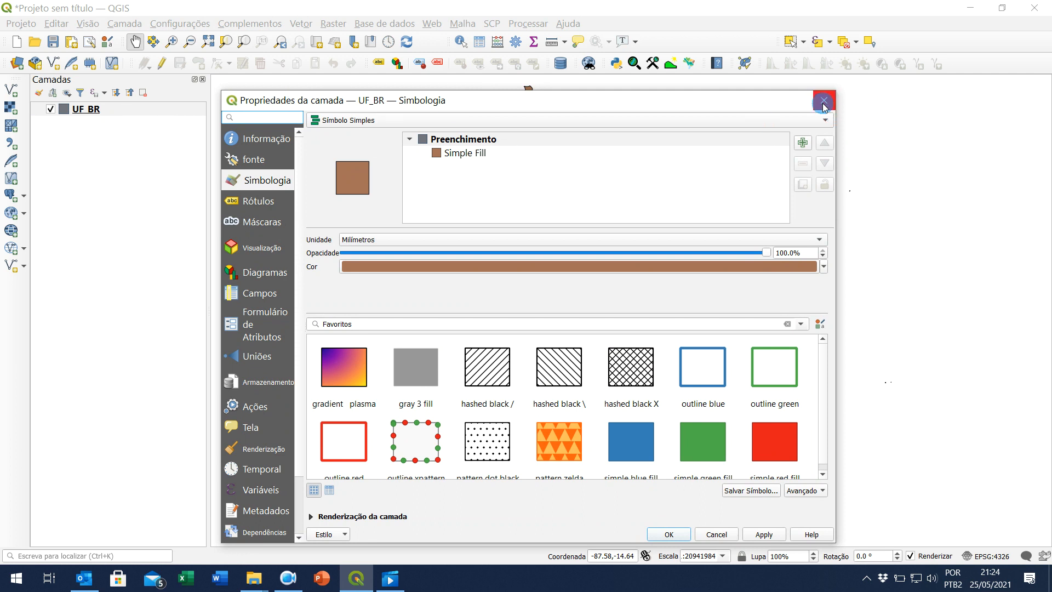
click(708, 80)
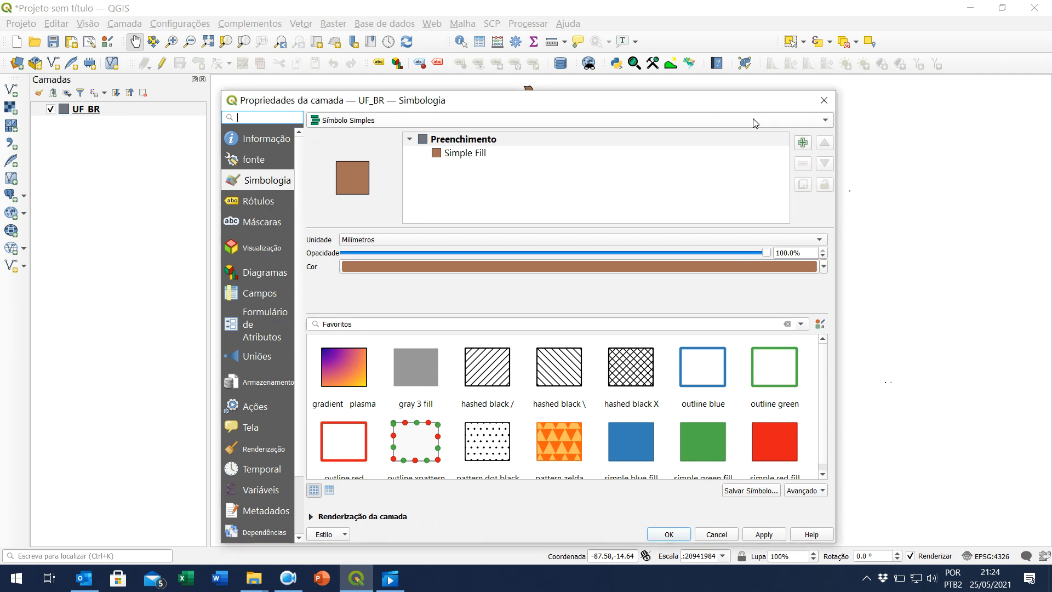
click(825, 101)
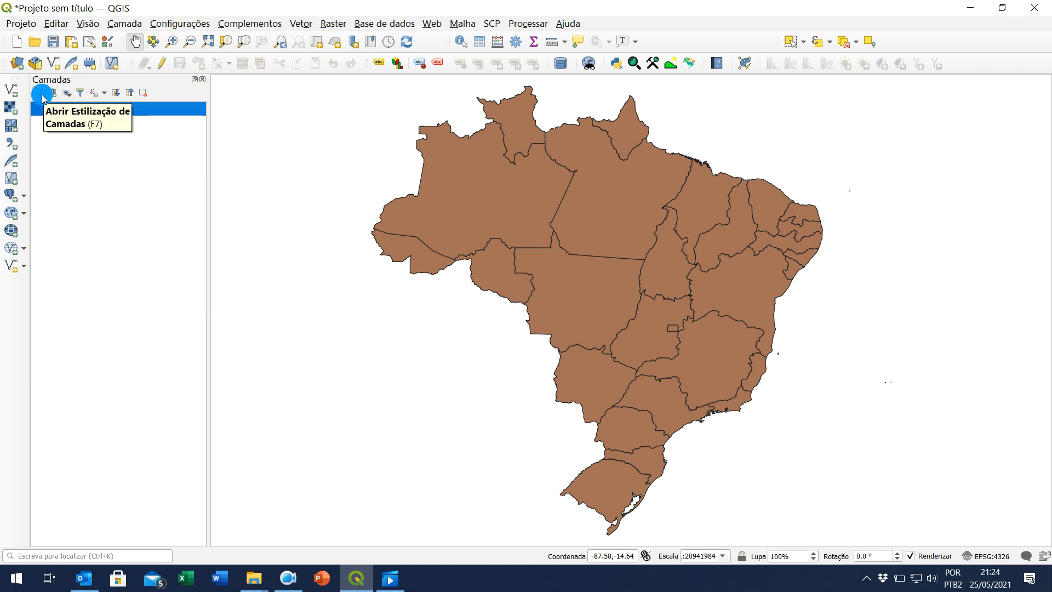
- Show the Layer Styling panel for the UF_BR layer and widen it
click(39, 93)
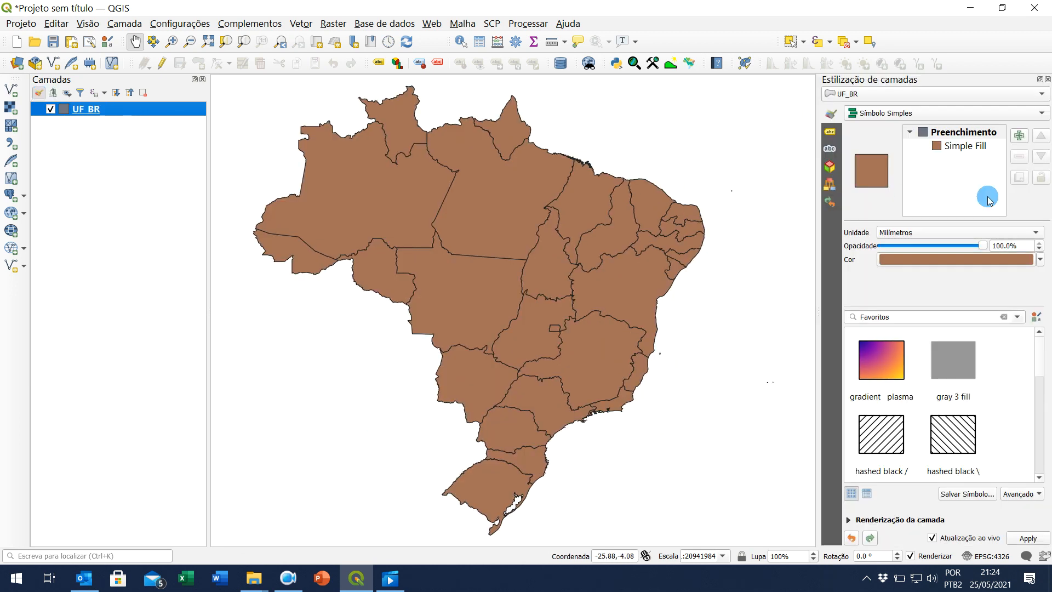
drag(822, 273, 742, 269)
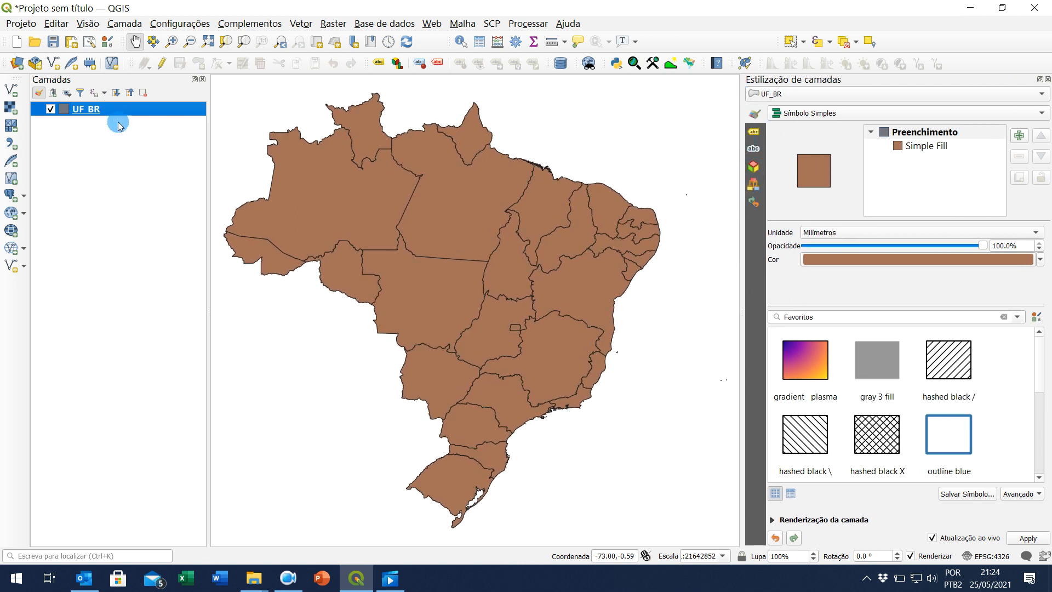
- Find the layer properties command among the layer commands, examine the UF_BR Symbology settings beside the styling panel, and close them
click(135, 26)
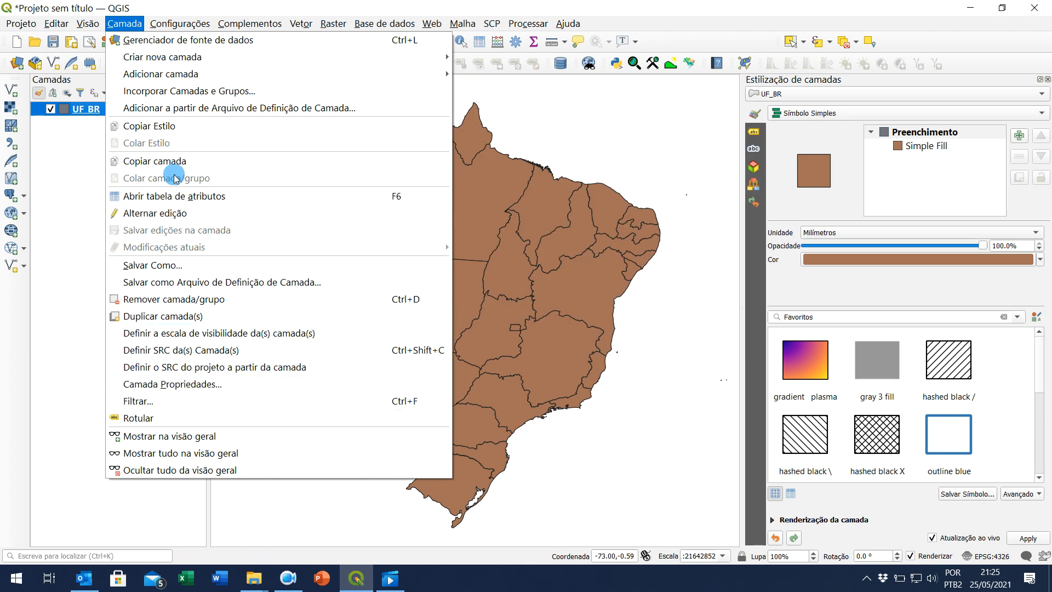
click(90, 22)
click(58, 24)
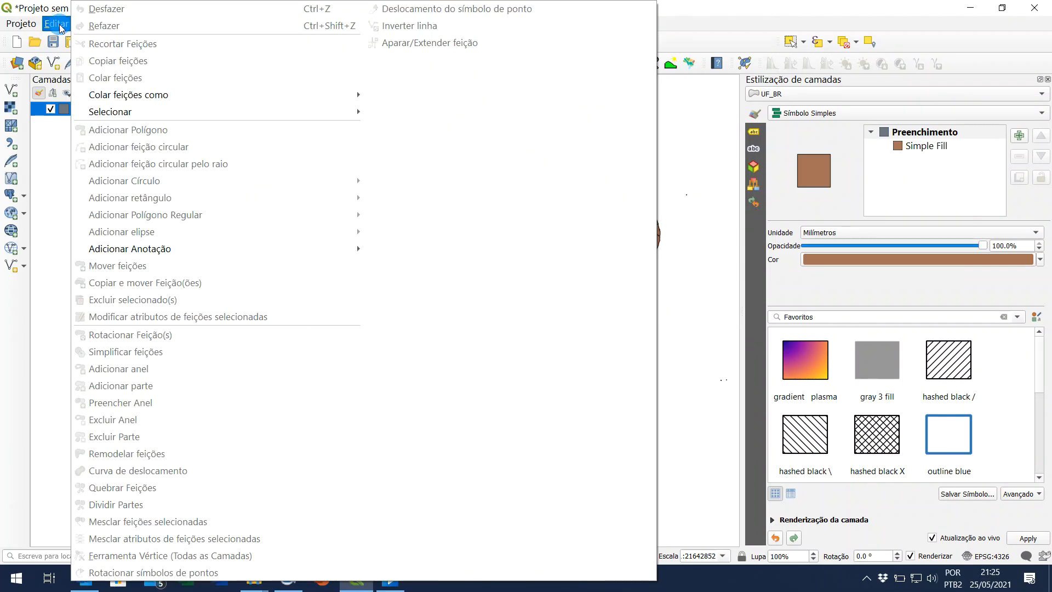
click(48, 179)
click(127, 24)
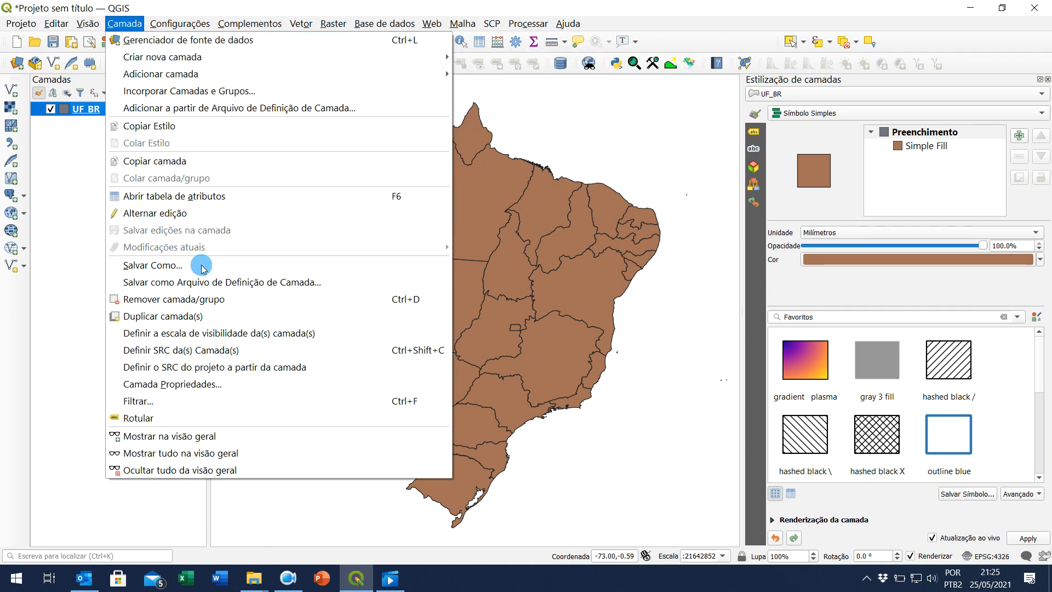
click(189, 384)
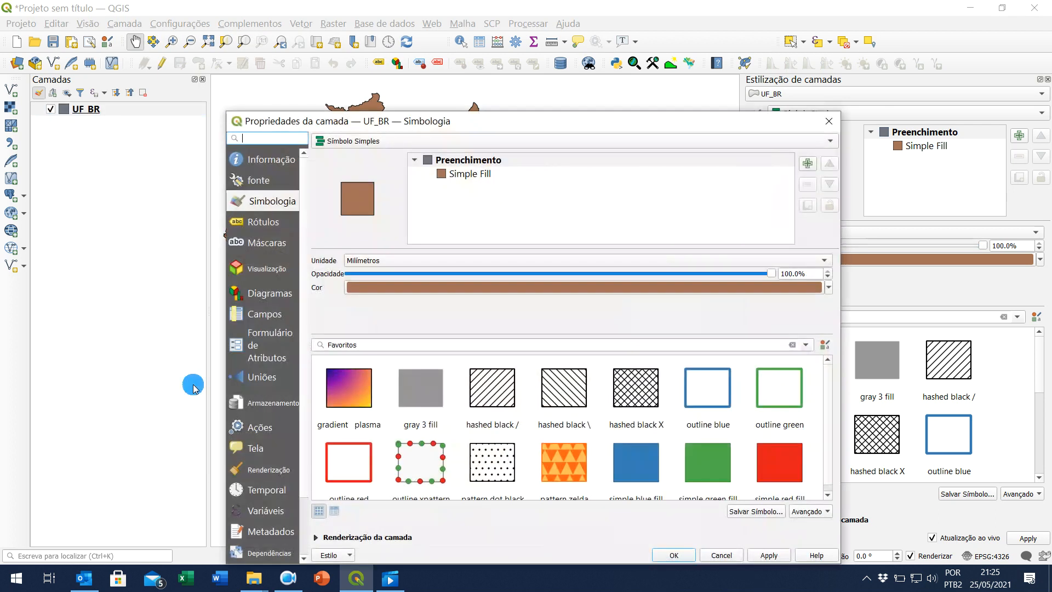
drag(515, 117, 428, 77)
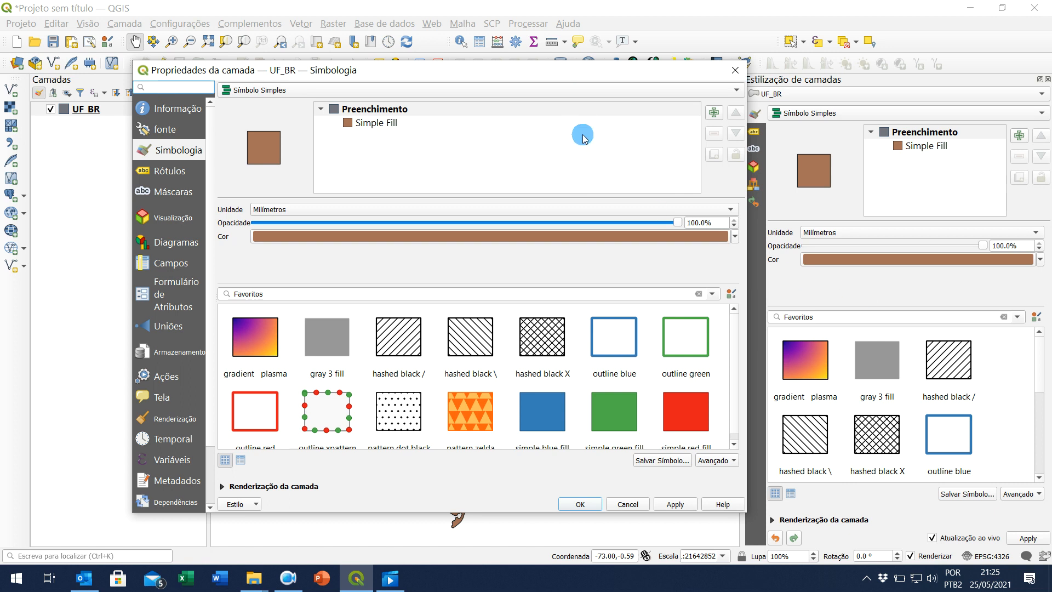
drag(615, 77, 587, 77)
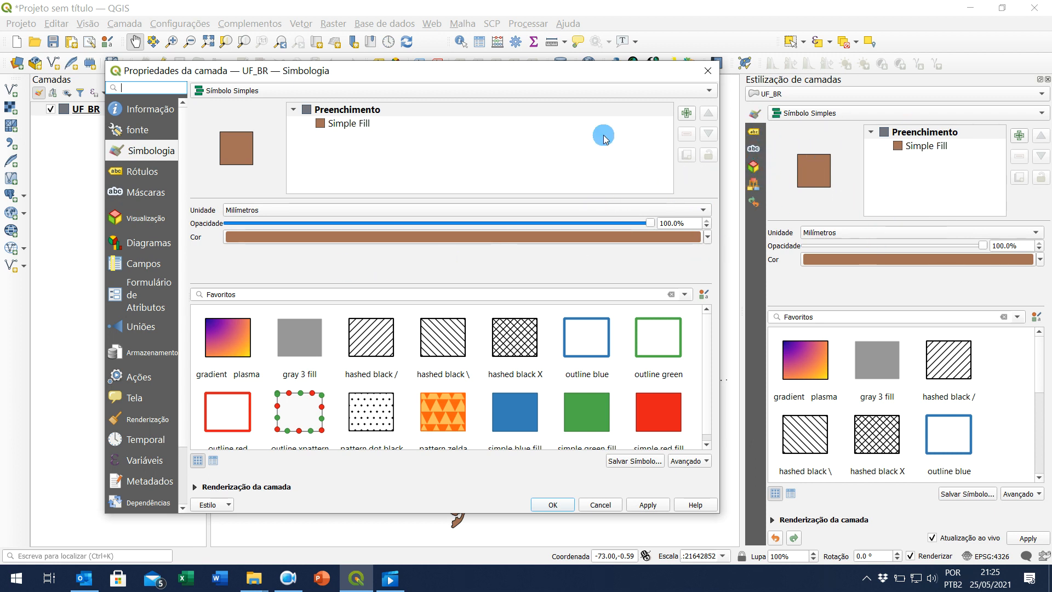
click(702, 72)
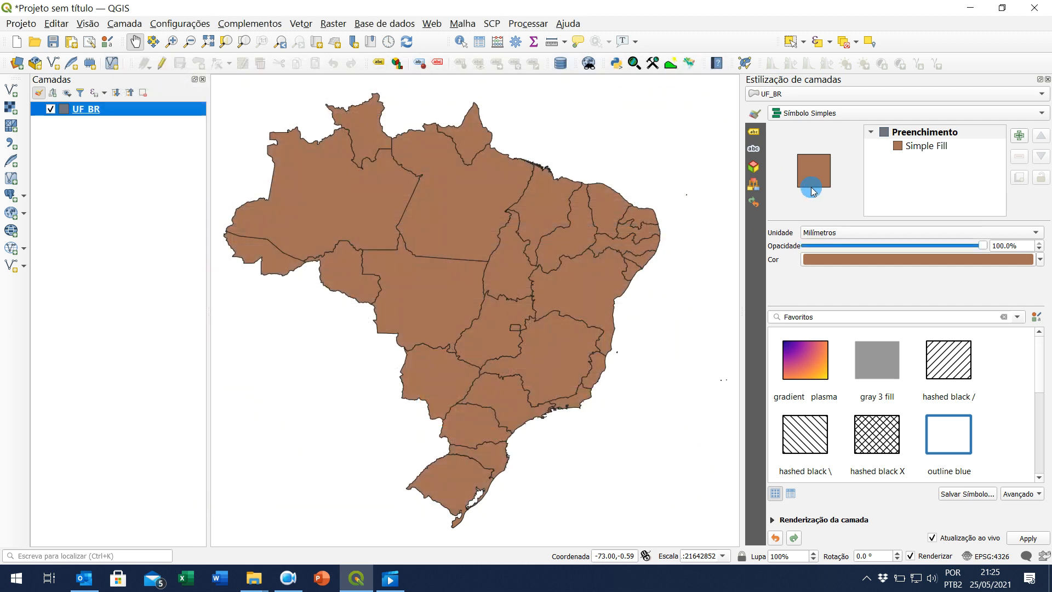
- Change the UF_BR layer's fill colour to a bright green using the colour wheel
click(1041, 262)
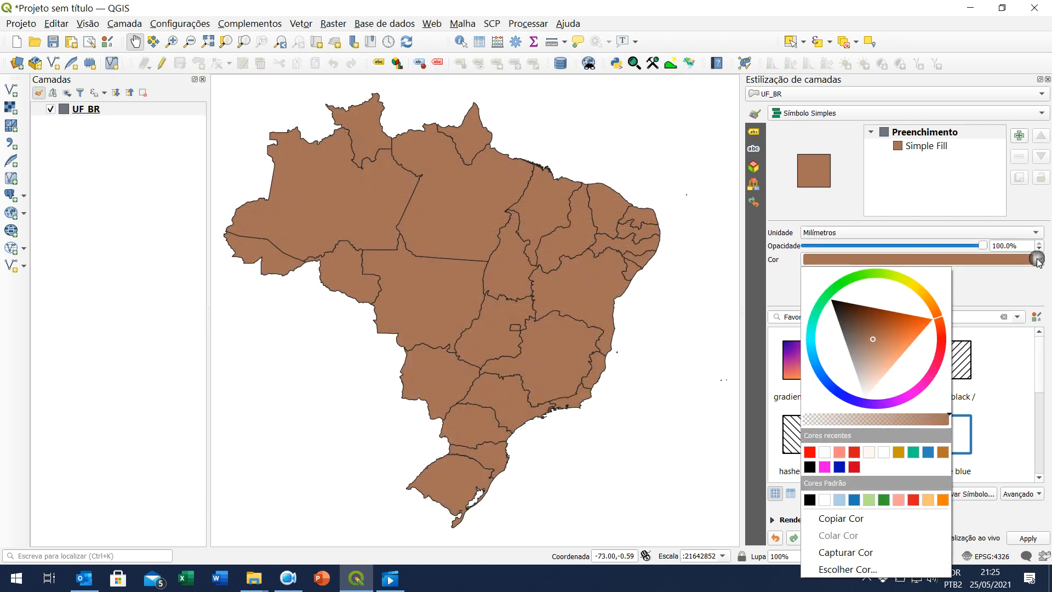
click(941, 351)
mouse_move(943, 354)
mouse_down()
mouse_move(923, 287)
mouse_move(866, 277)
mouse_up()
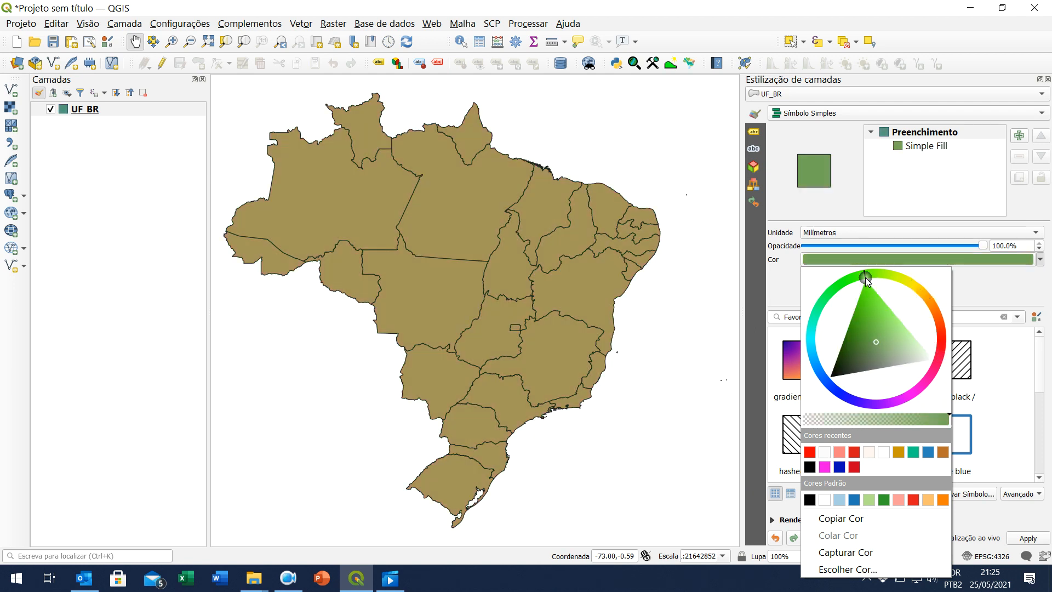
click(872, 299)
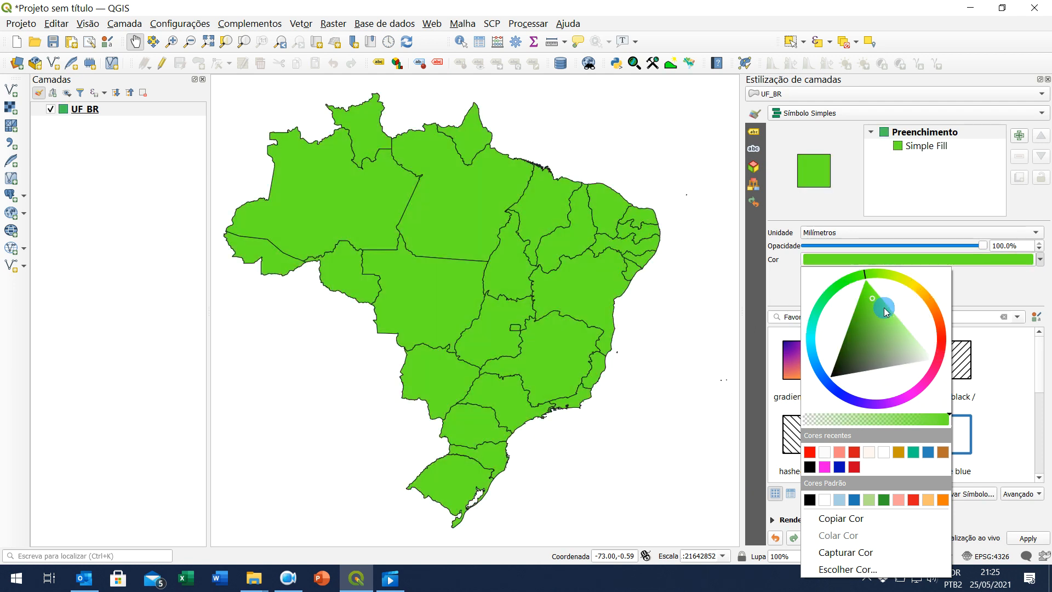
click(1007, 303)
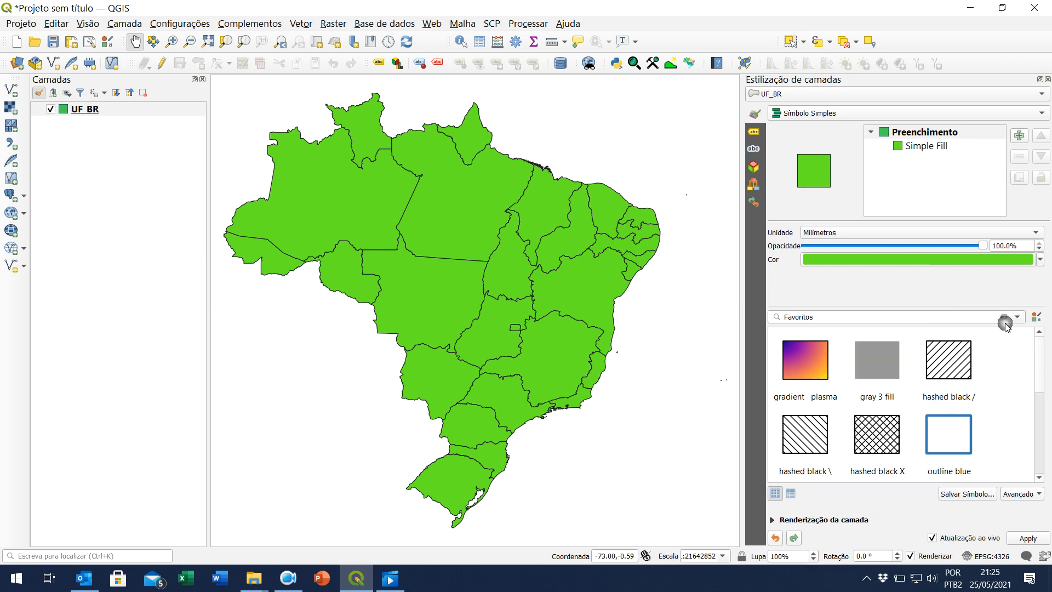
- Turn off live update, set the UF_BR fill colour to golden yellow #ebca24, and apply it to the map
click(934, 539)
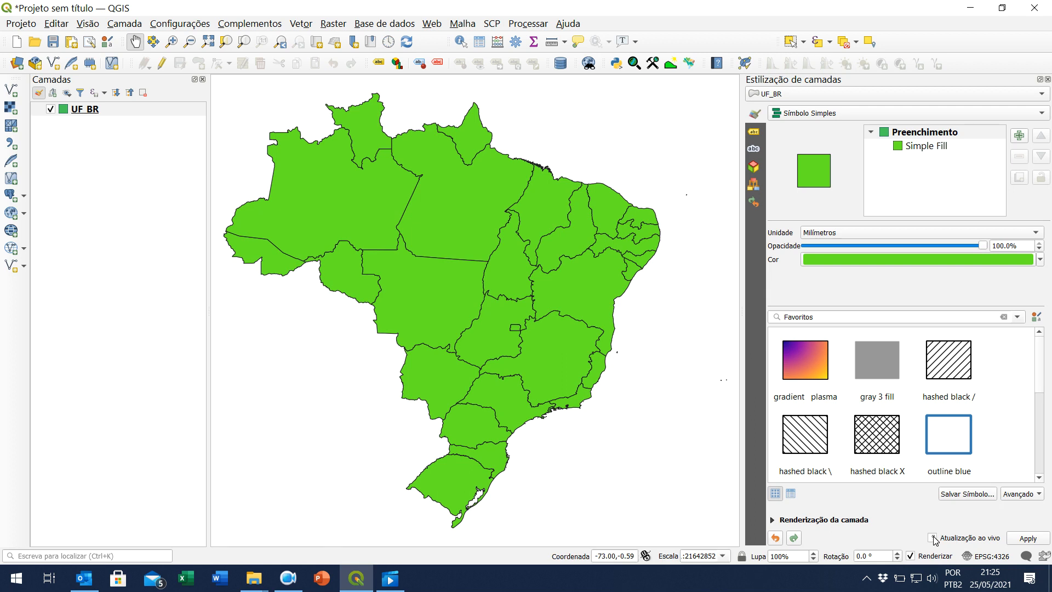
click(890, 260)
click(825, 318)
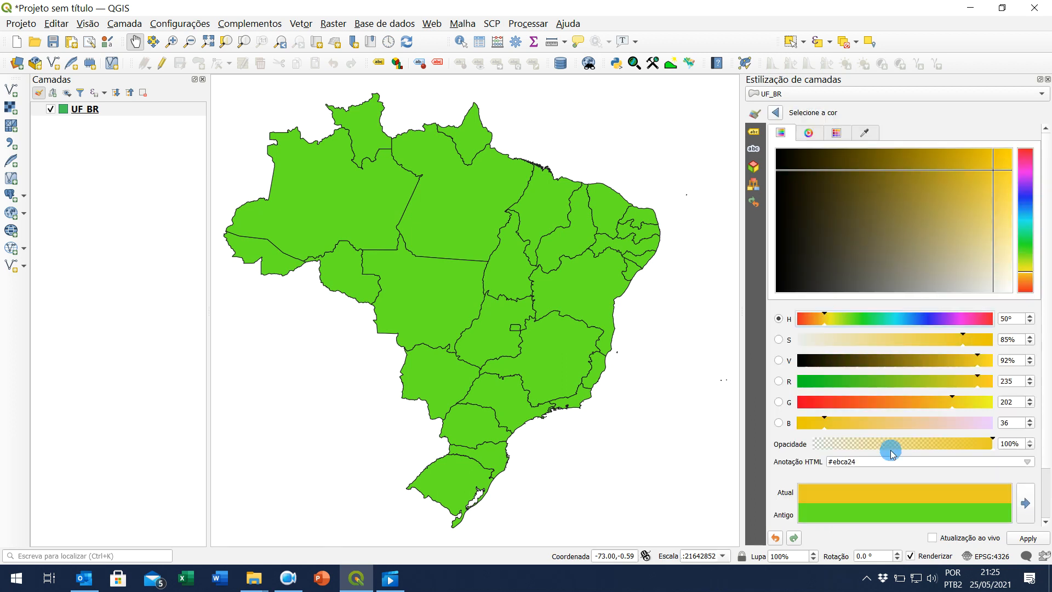
click(776, 114)
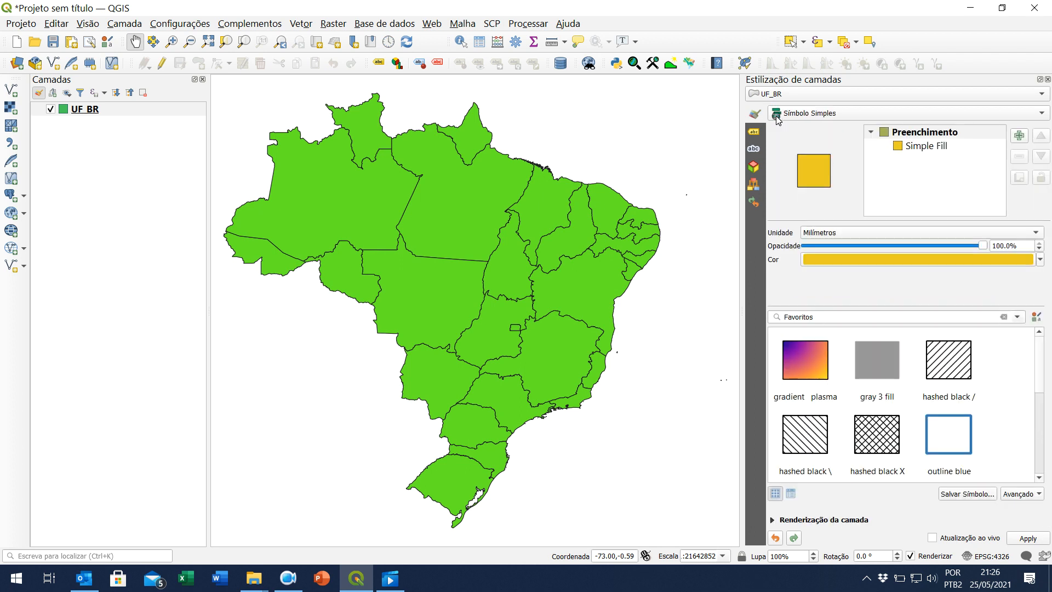
click(1026, 539)
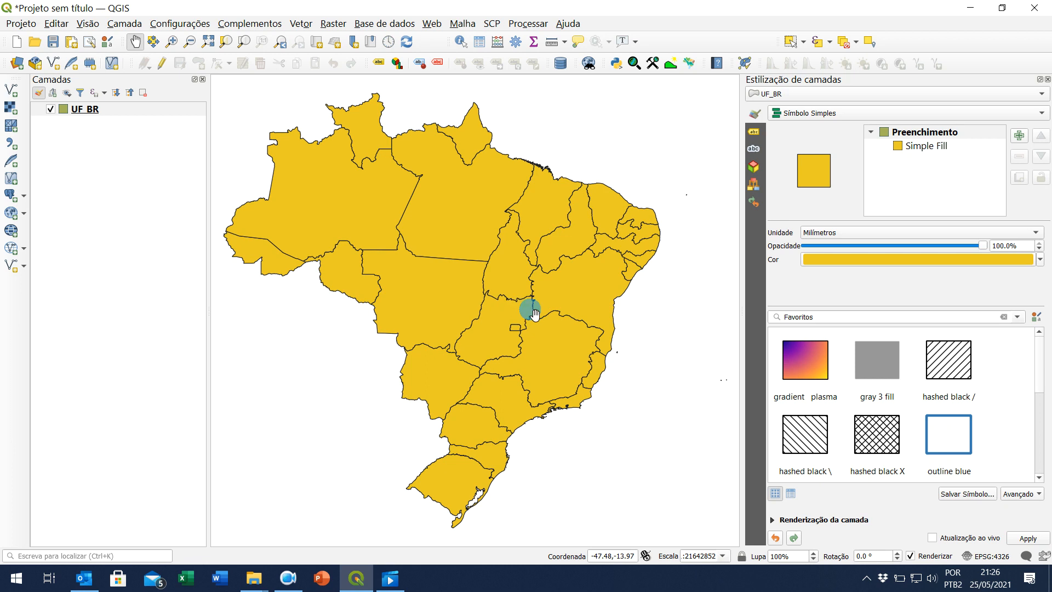
- Set the UF_BR symbol opacity to 34.3%, apply it, and turn live update back on
click(984, 246)
drag(977, 247, 859, 246)
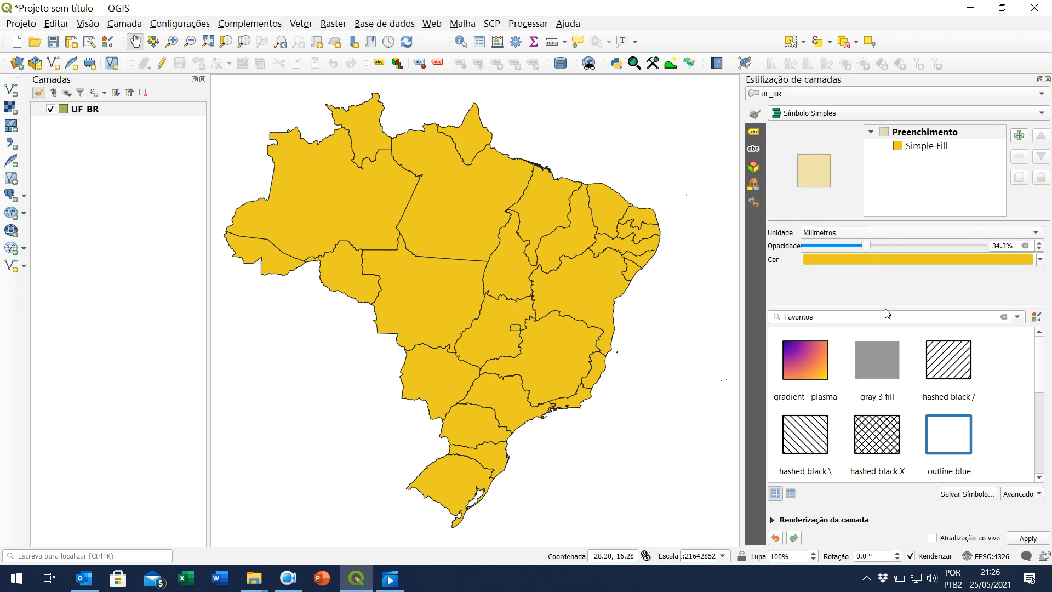
click(1021, 541)
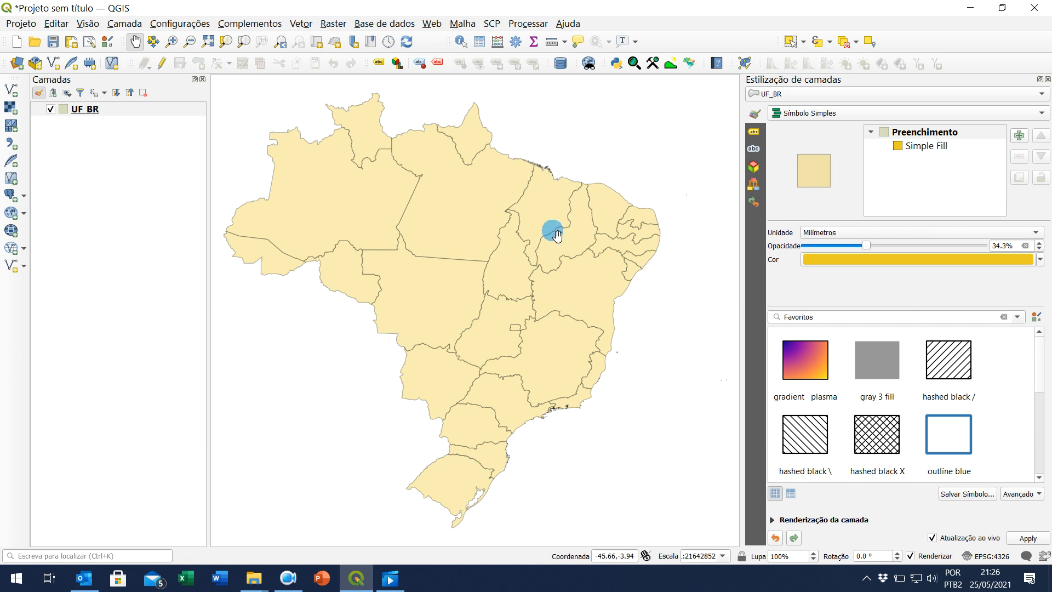
- Select the Mato Grosso state polygon in the UF_BR layer with the Select Features tool
click(145, 105)
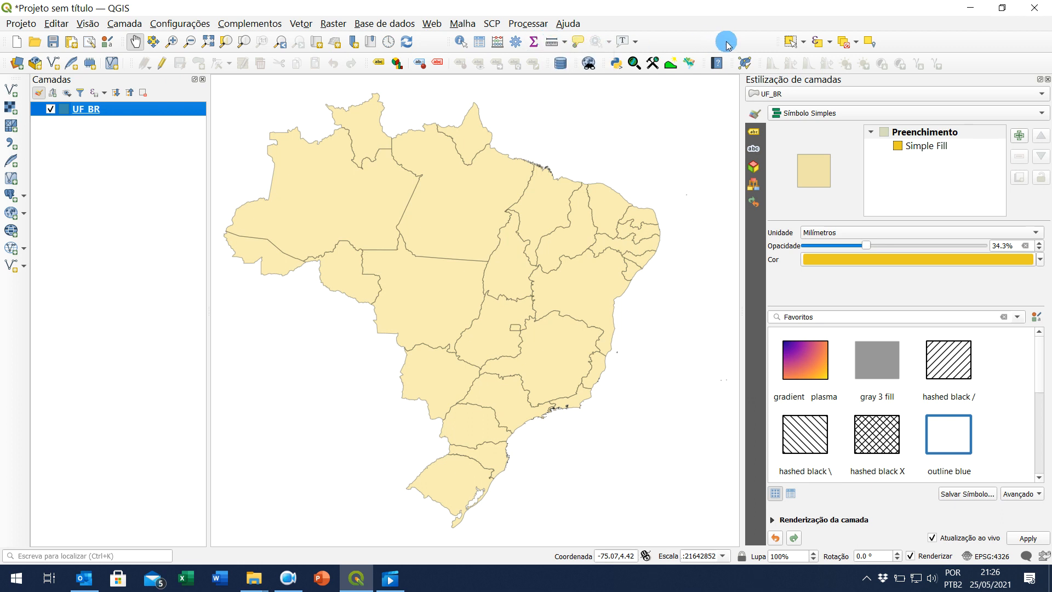
click(789, 43)
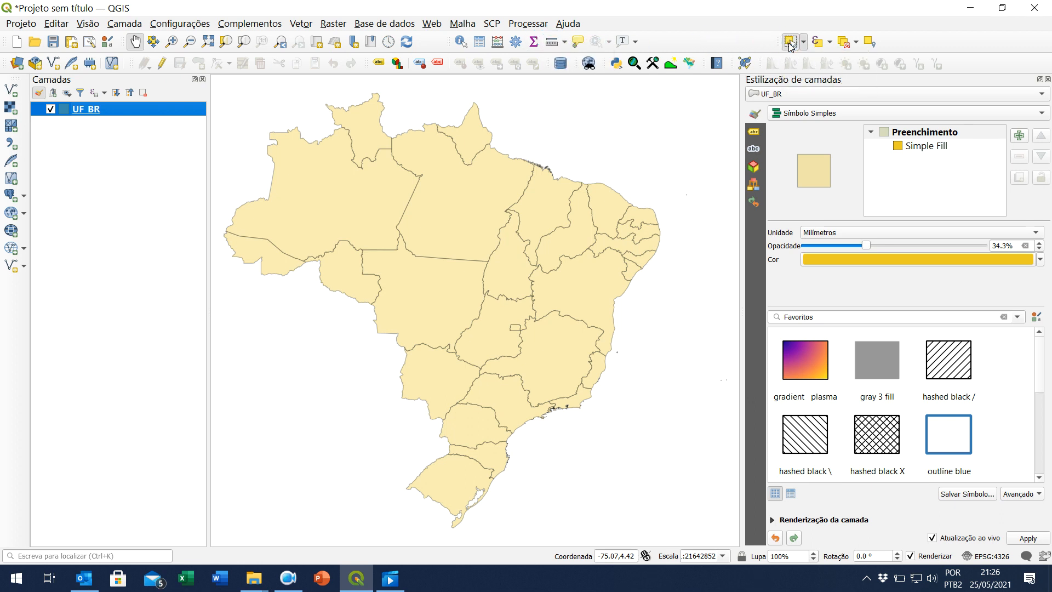
click(442, 303)
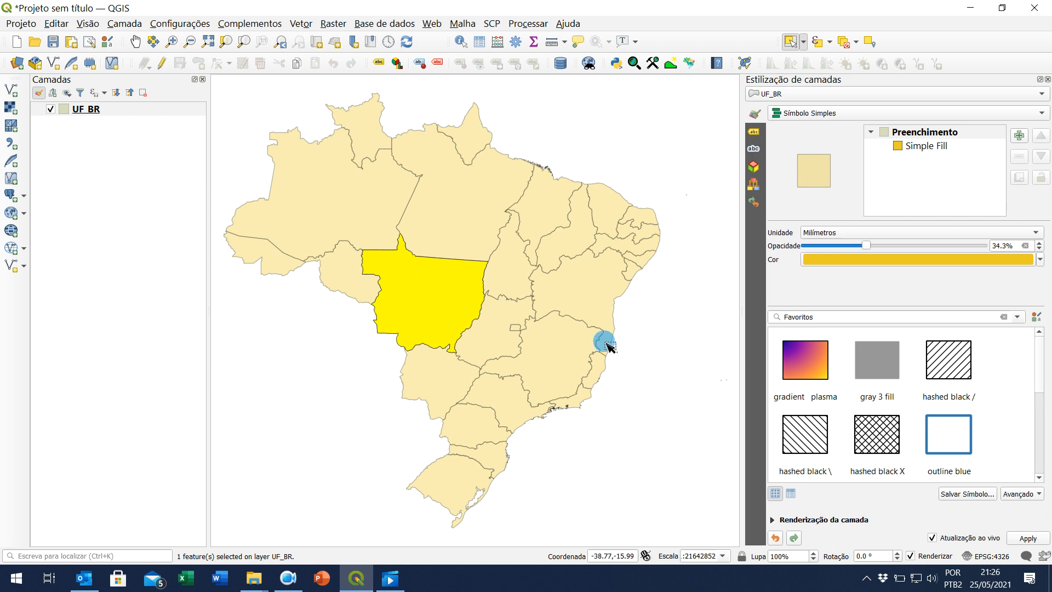
- View the selection colour in the project's general properties, close them without changes, and clear the state selection on the map
click(22, 25)
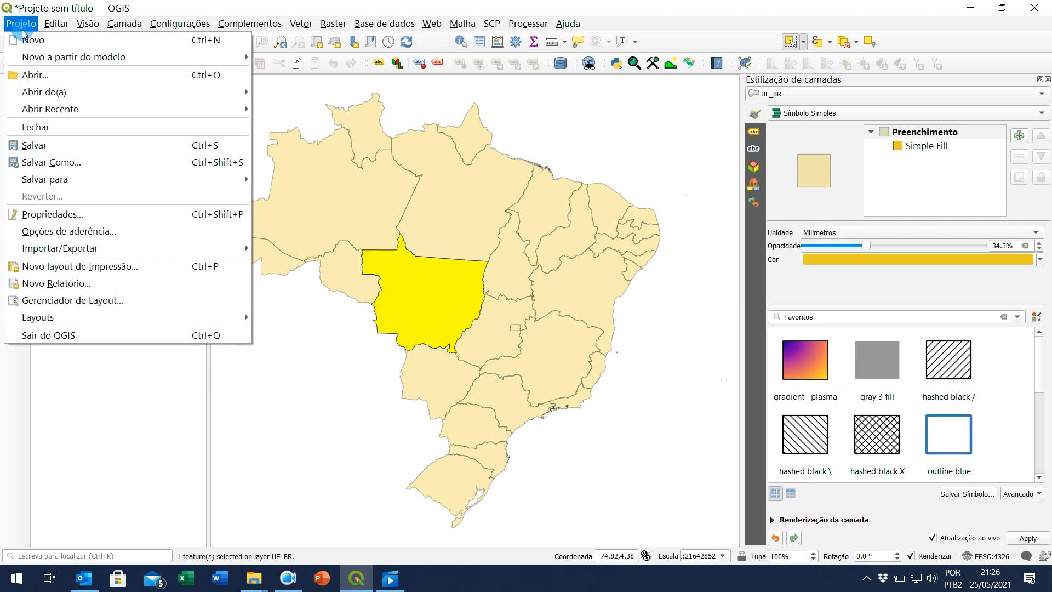
click(82, 215)
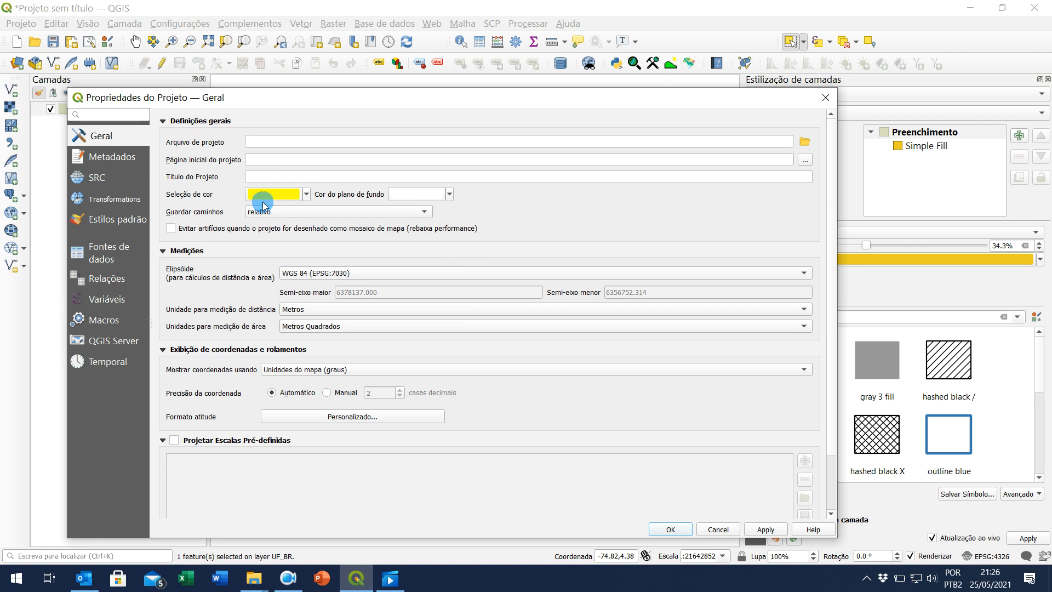
click(824, 98)
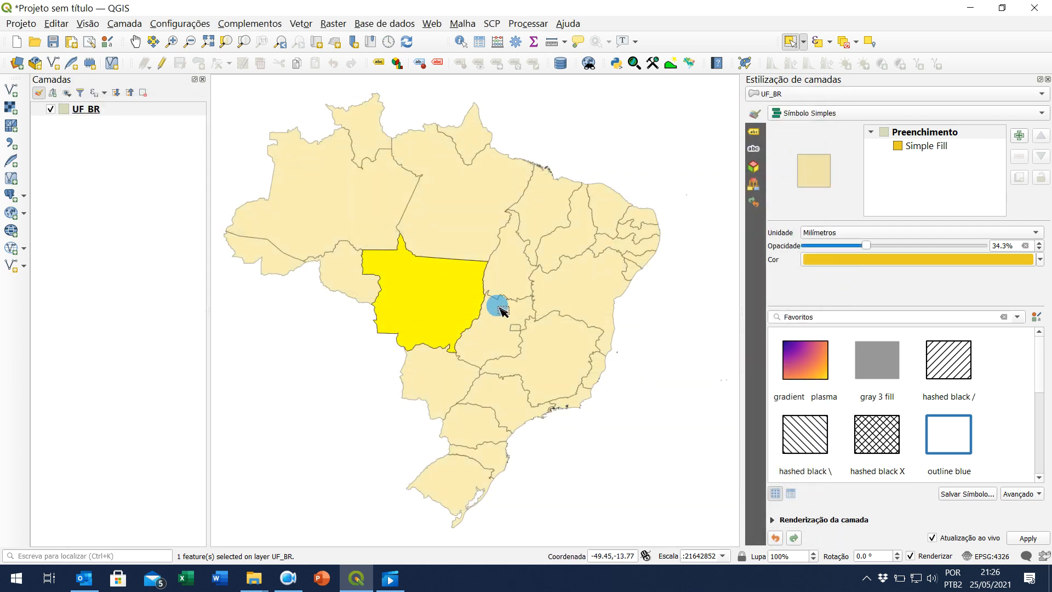
click(350, 335)
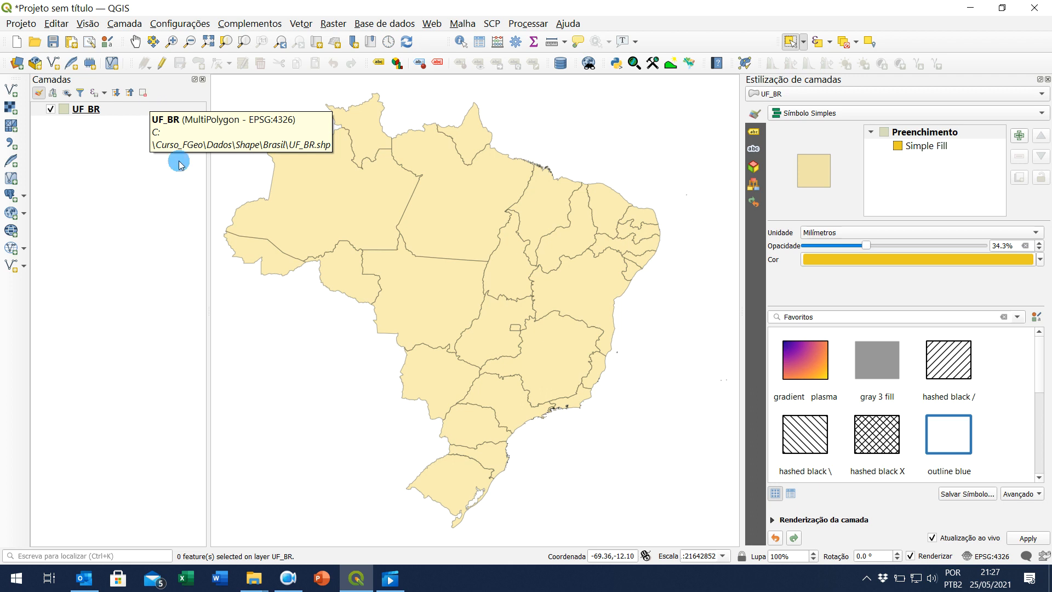
- Select the São Paulo state polygon and examine its coastline and islands as part of the same feature
scroll(557, 417, up, 3)
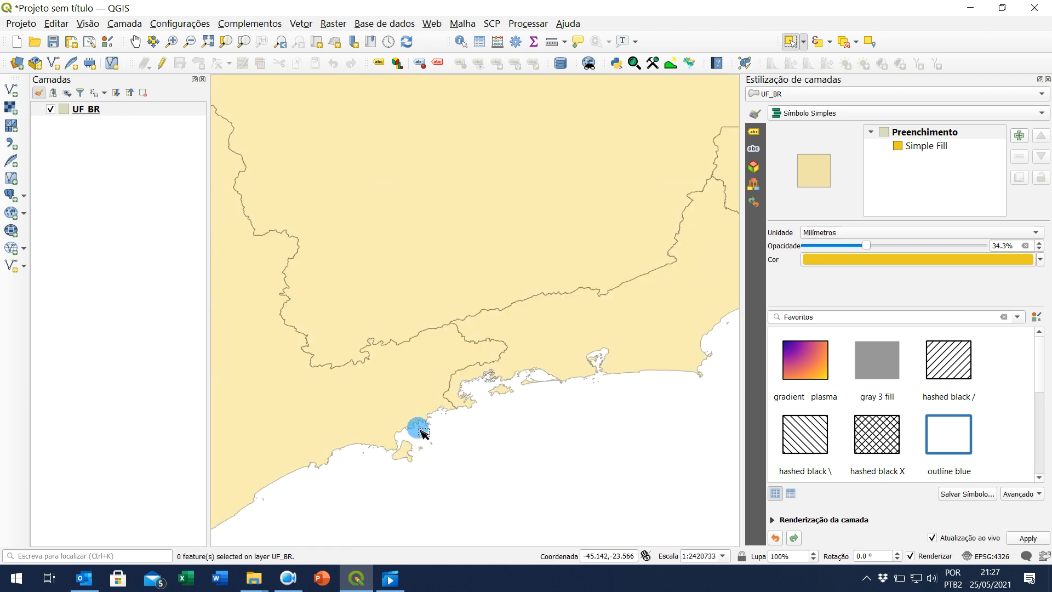
scroll(420, 430, up, 3)
scroll(470, 391, down, 2)
scroll(419, 421, up, 2)
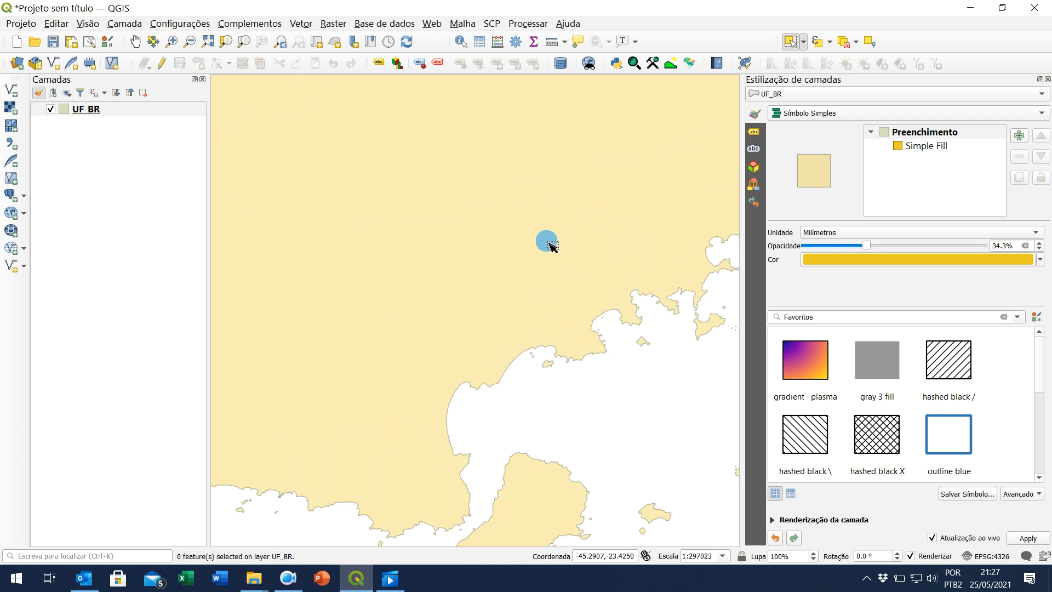
scroll(536, 228, down, 2)
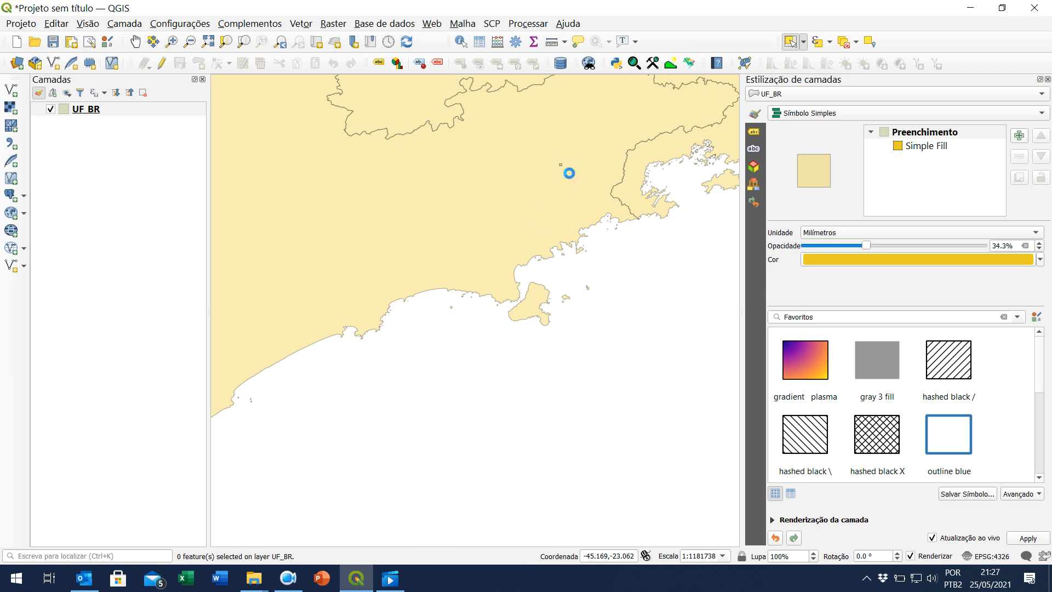
click(567, 170)
scroll(554, 274, up, 1)
scroll(554, 274, up, 1)
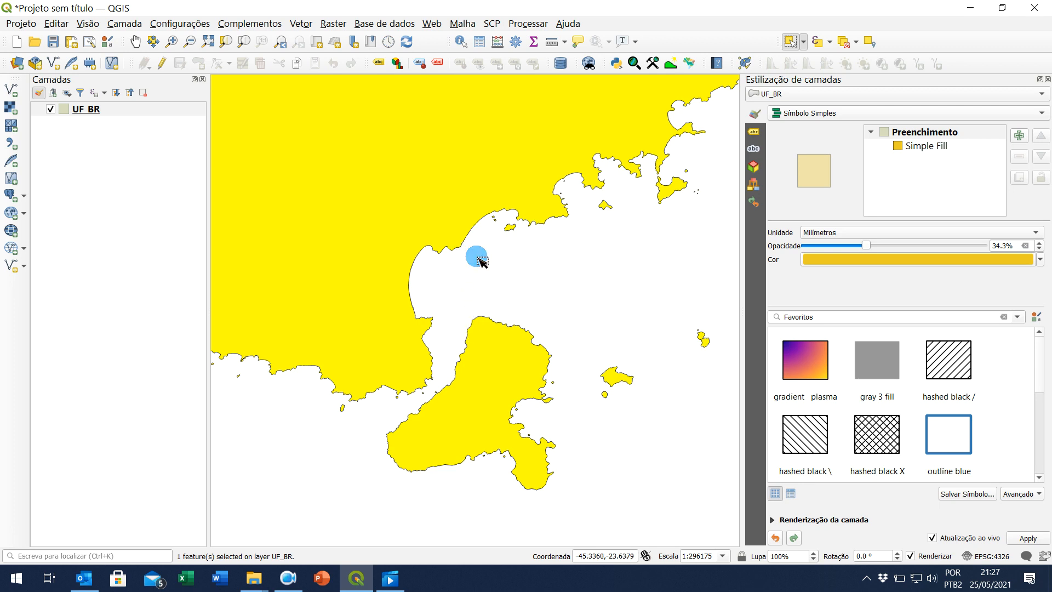
scroll(480, 261, down, 4)
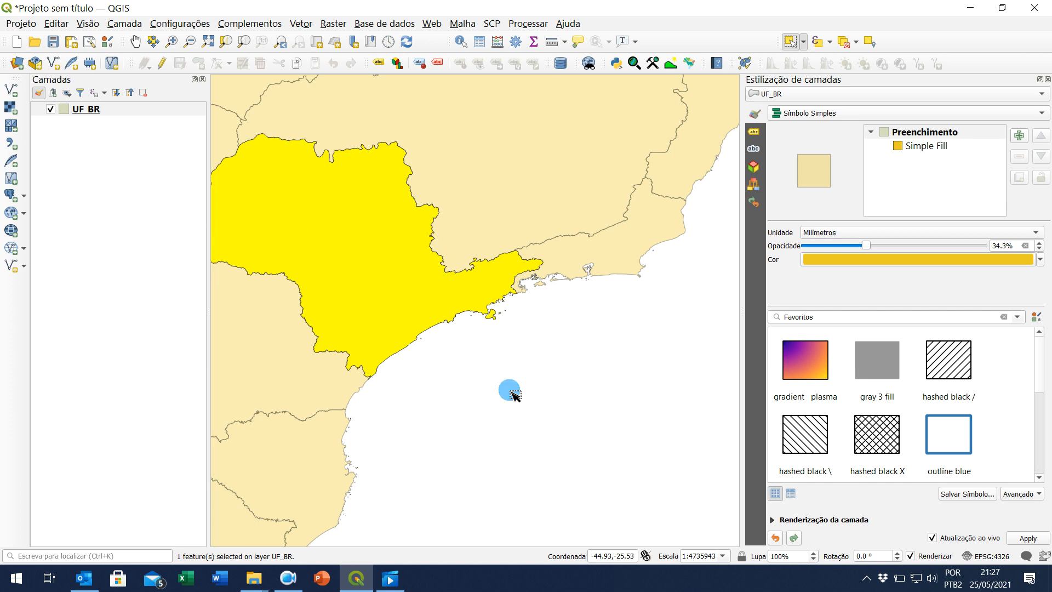
- Select the states around the Rio de Janeiro coast by radius, look at the other selection options, and deselect all features
click(804, 41)
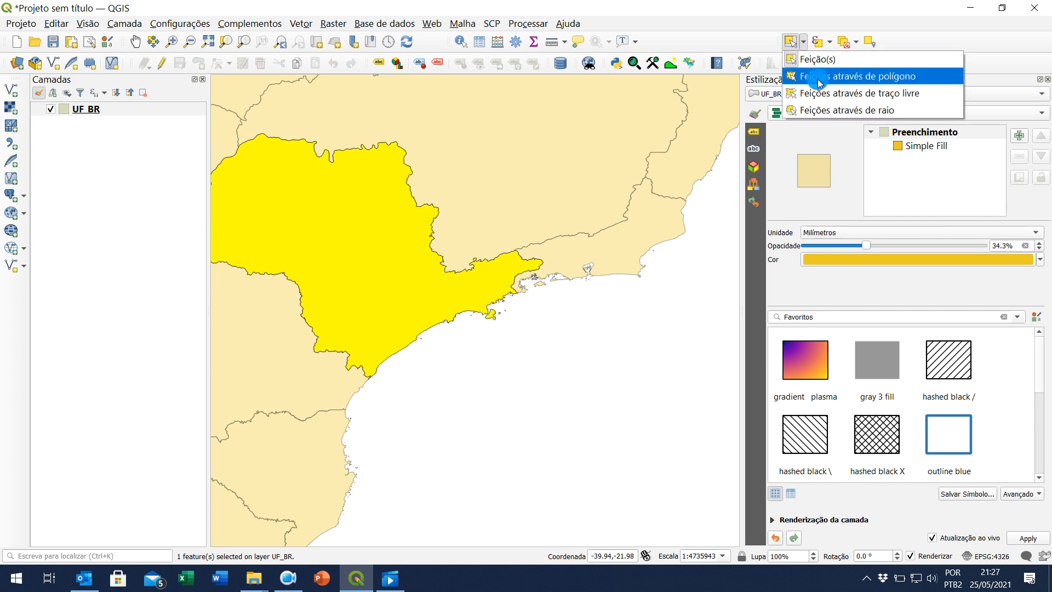
click(821, 110)
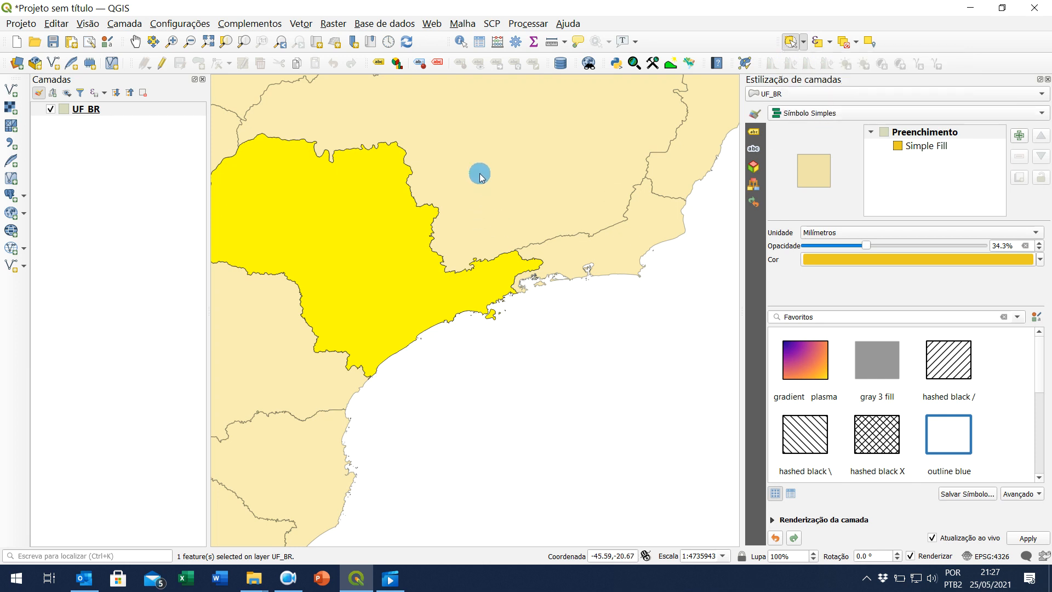
drag(582, 275, 506, 191)
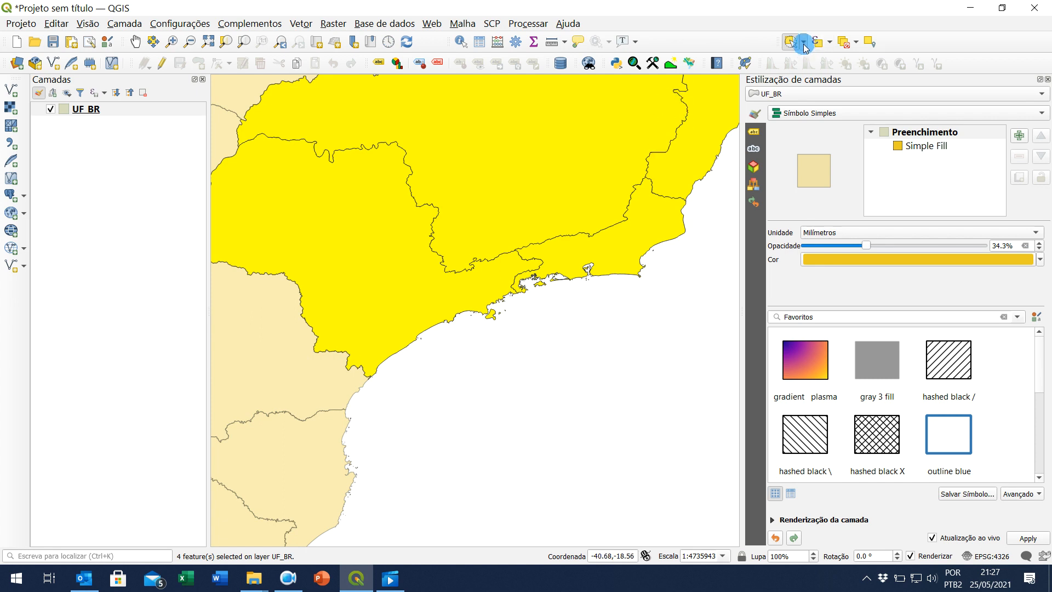
click(830, 42)
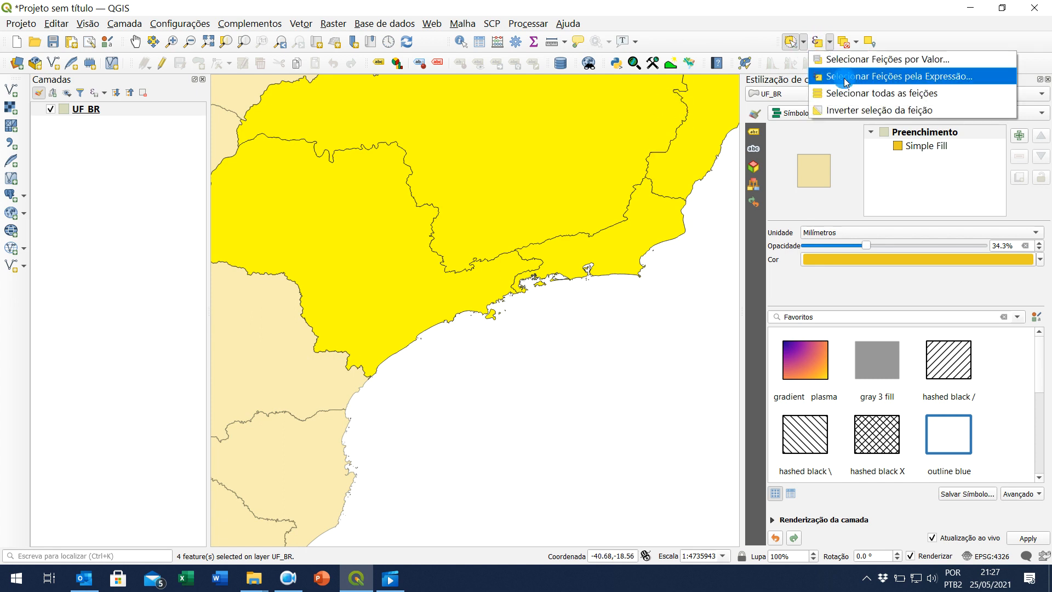
click(845, 48)
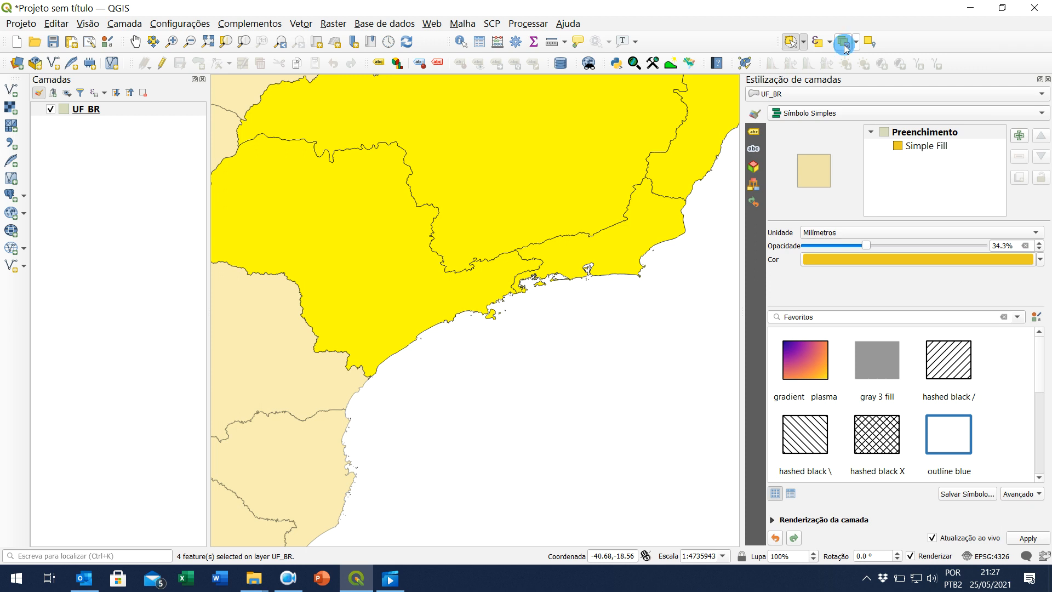
click(845, 44)
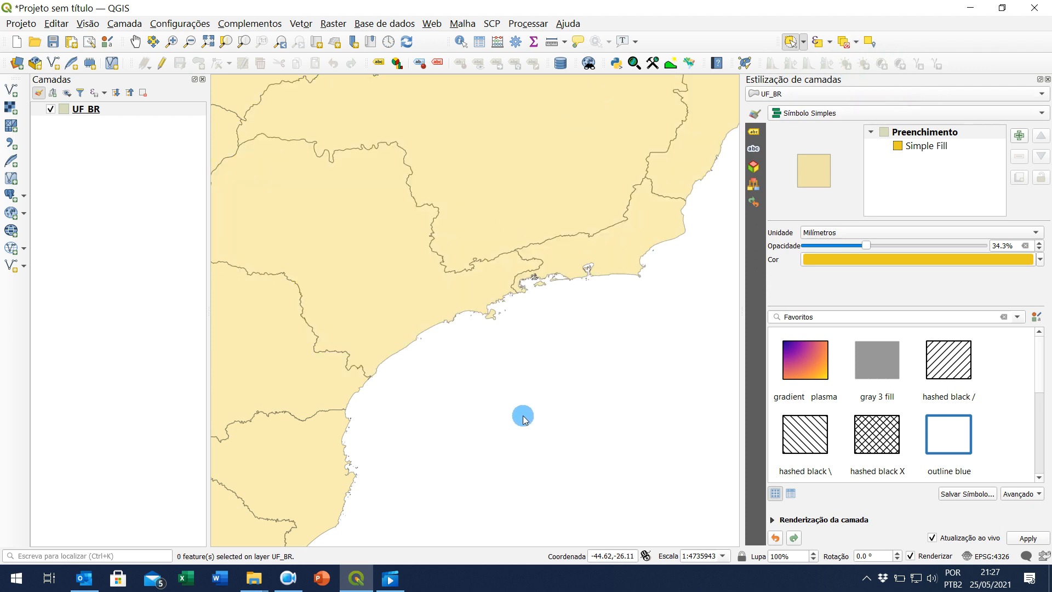
- View the Information page of the UF_BR layer properties, including its coordinate system and feature details, and close it
click(131, 112)
double_click(131, 112)
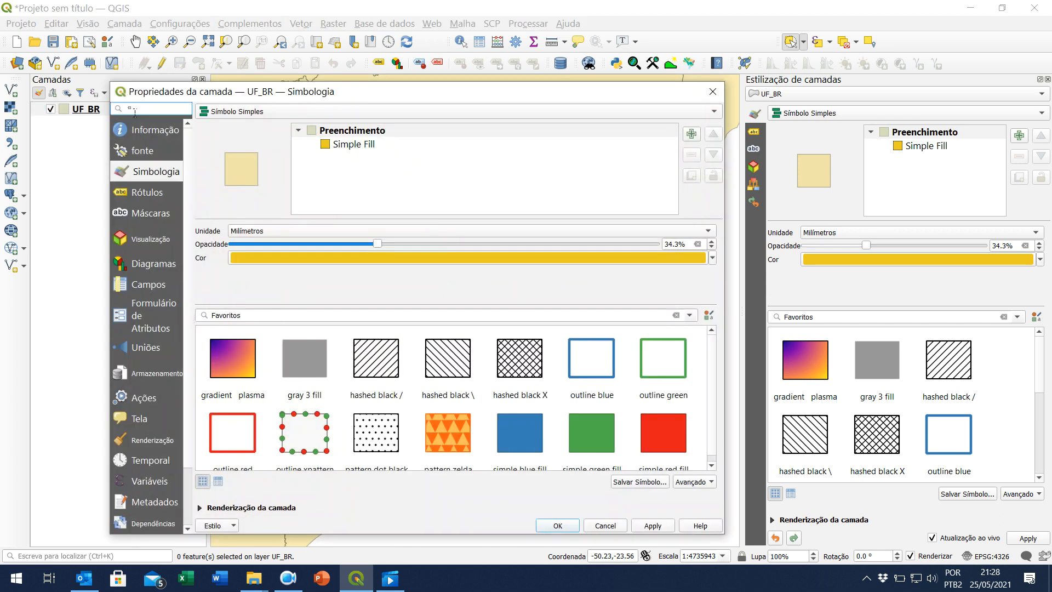
click(155, 135)
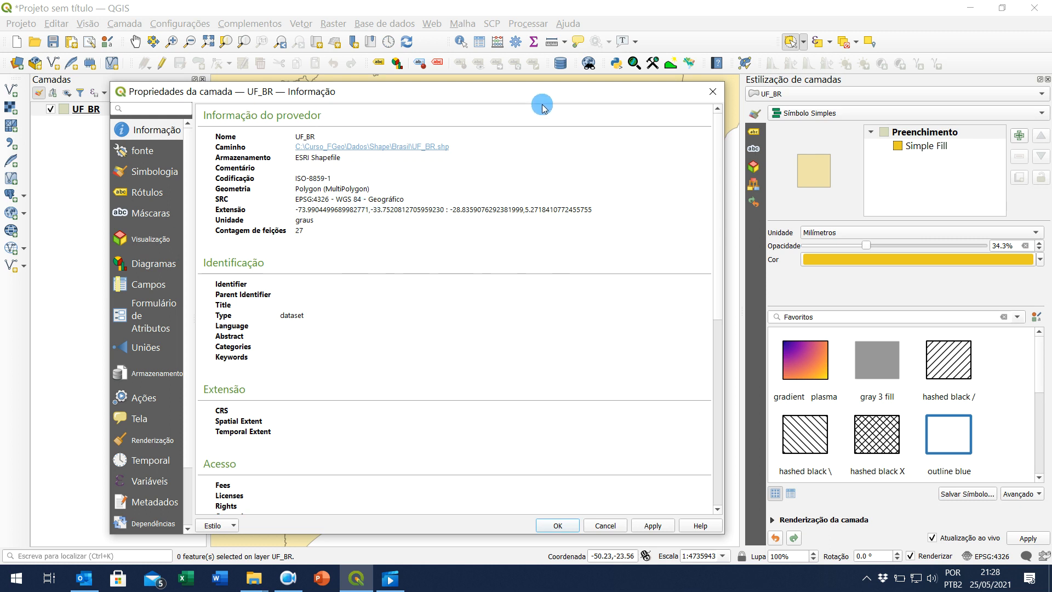
click(712, 93)
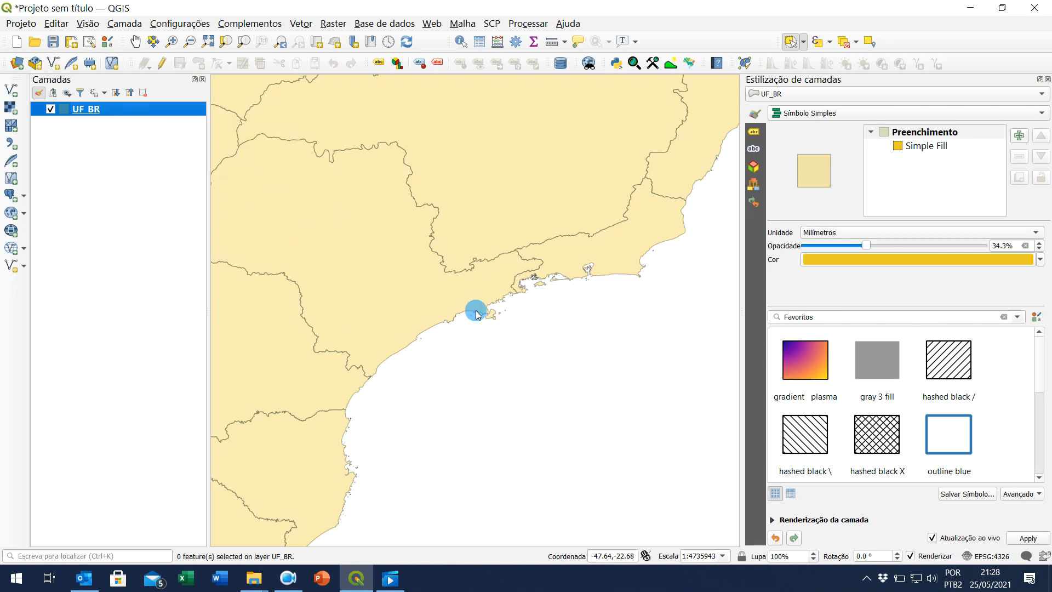
- Set the project's coordinate reference system to SAD69 / UTM zone 23S (EPSG:29193), accepting the Inverse of SAD69 to WGS 84 (14) transformation
click(997, 556)
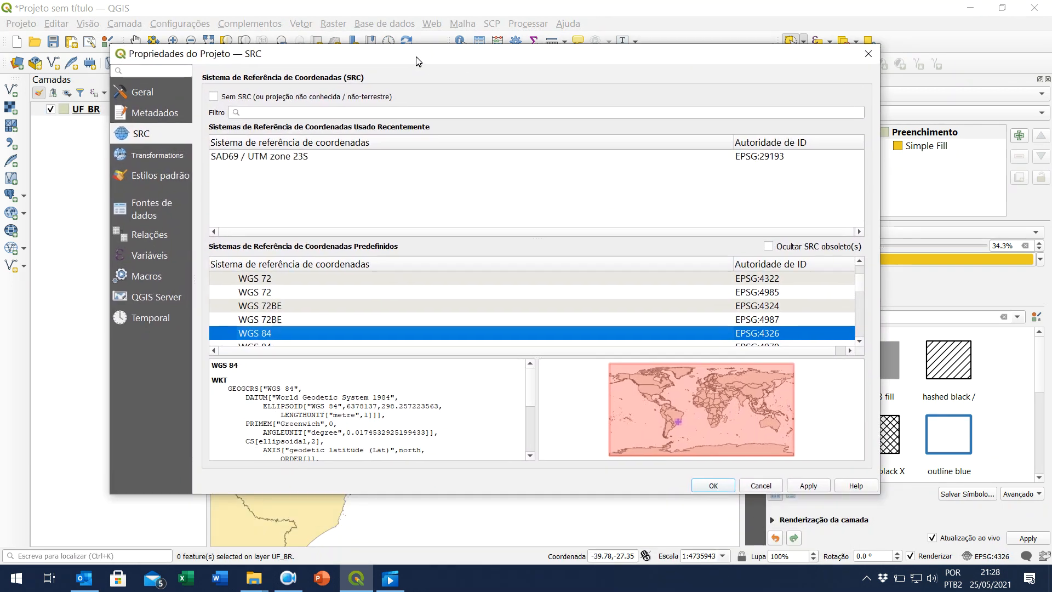
drag(416, 57, 415, 72)
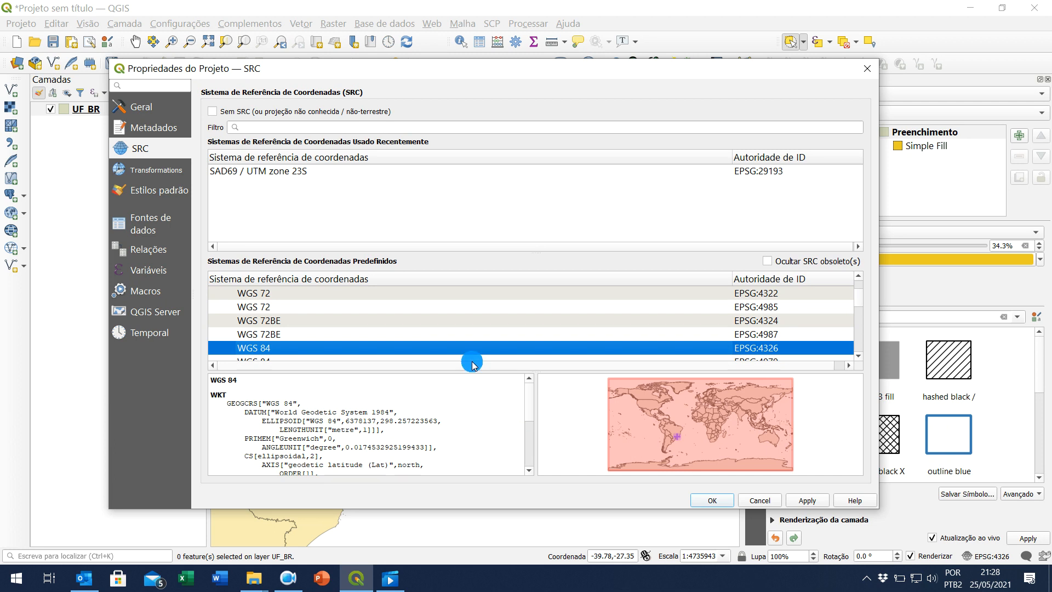
click(282, 173)
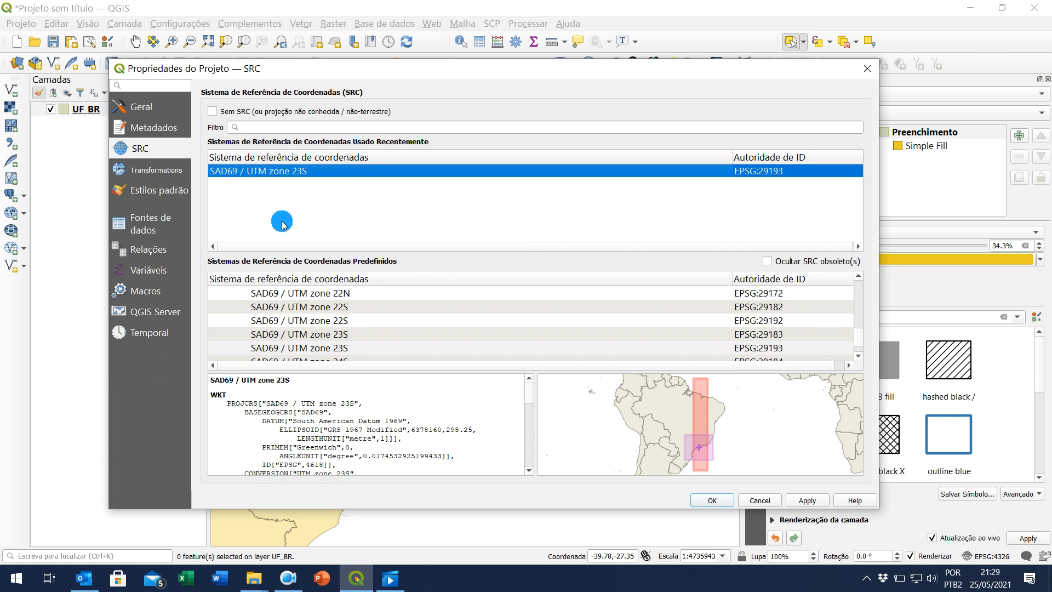
click(802, 496)
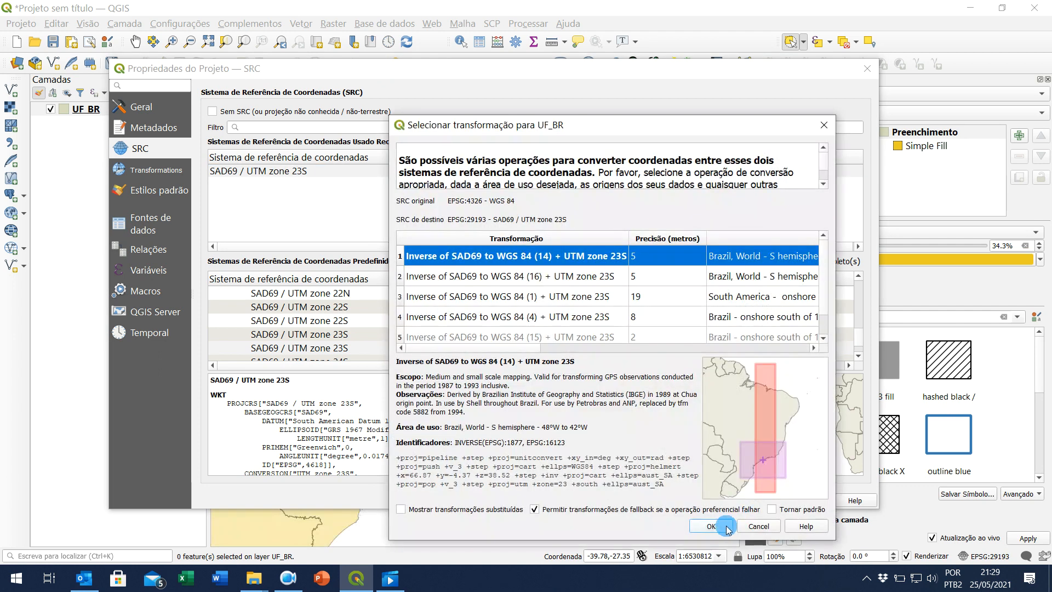
click(725, 528)
click(708, 500)
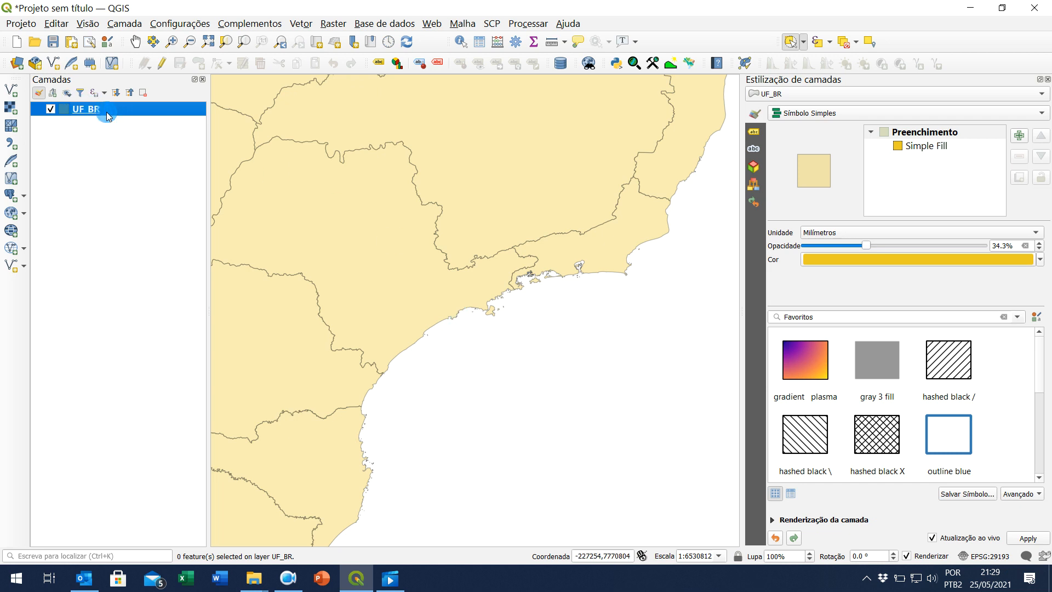
- Open the UF_BR layer's attribute table, look through its state records, and resize the table so the map shows beside it
click(123, 128)
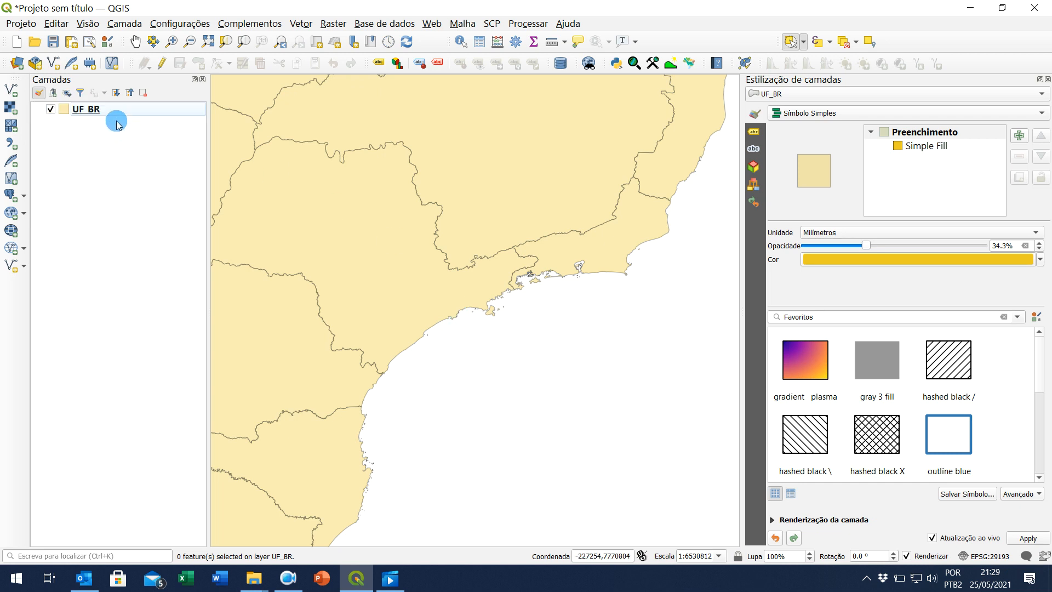
click(101, 108)
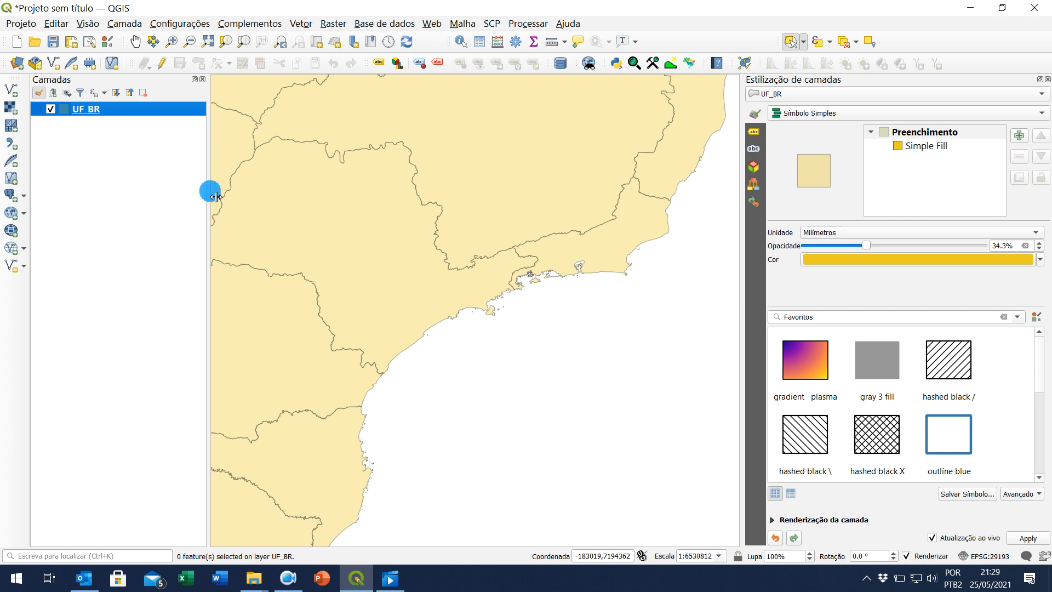
right_click(115, 111)
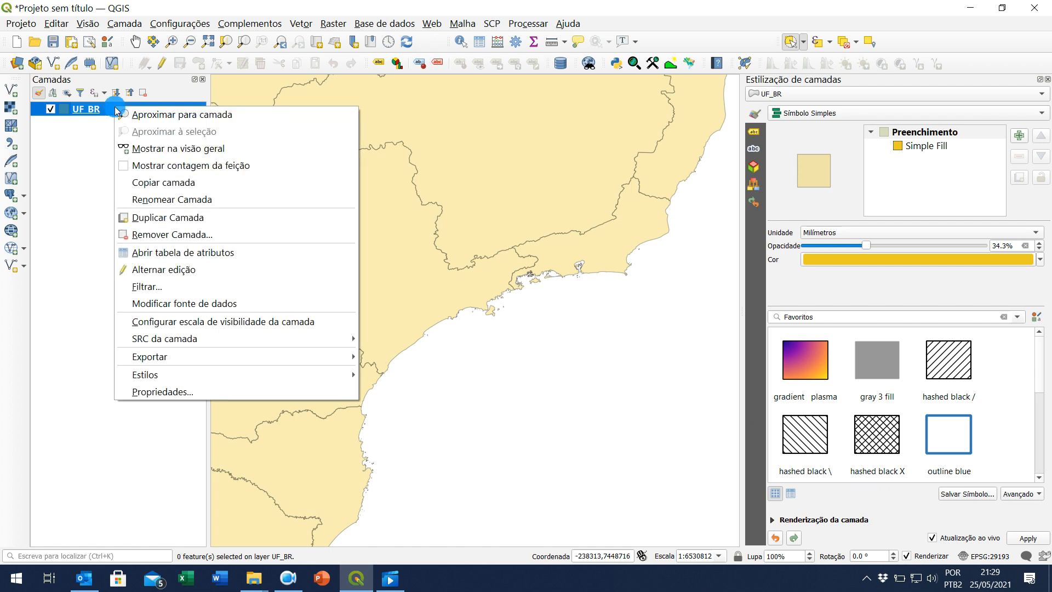
click(241, 256)
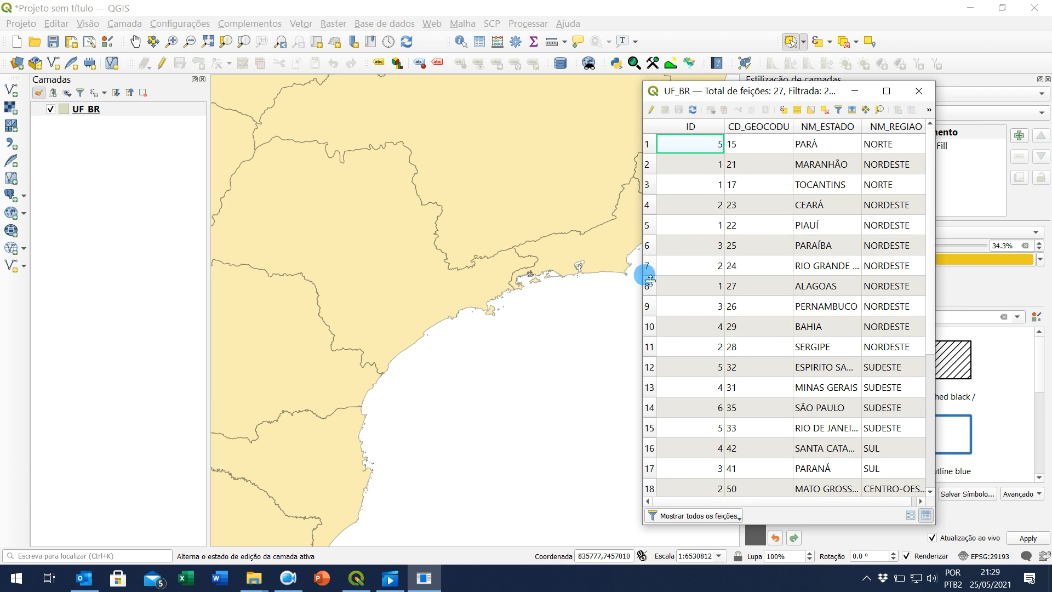
drag(644, 283, 176, 247)
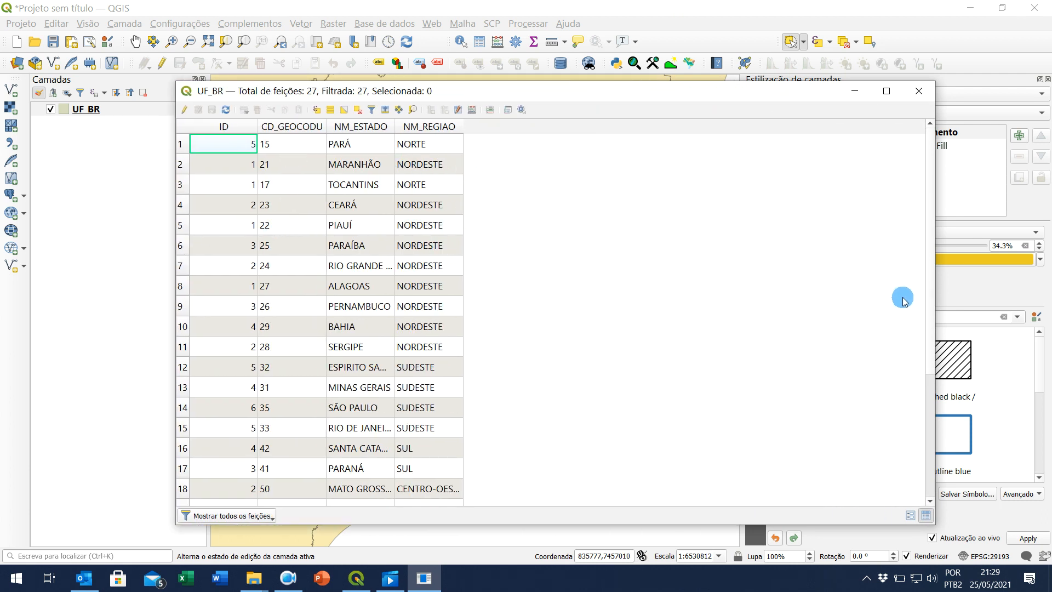
scroll(435, 304, down, 3)
scroll(434, 309, up, 3)
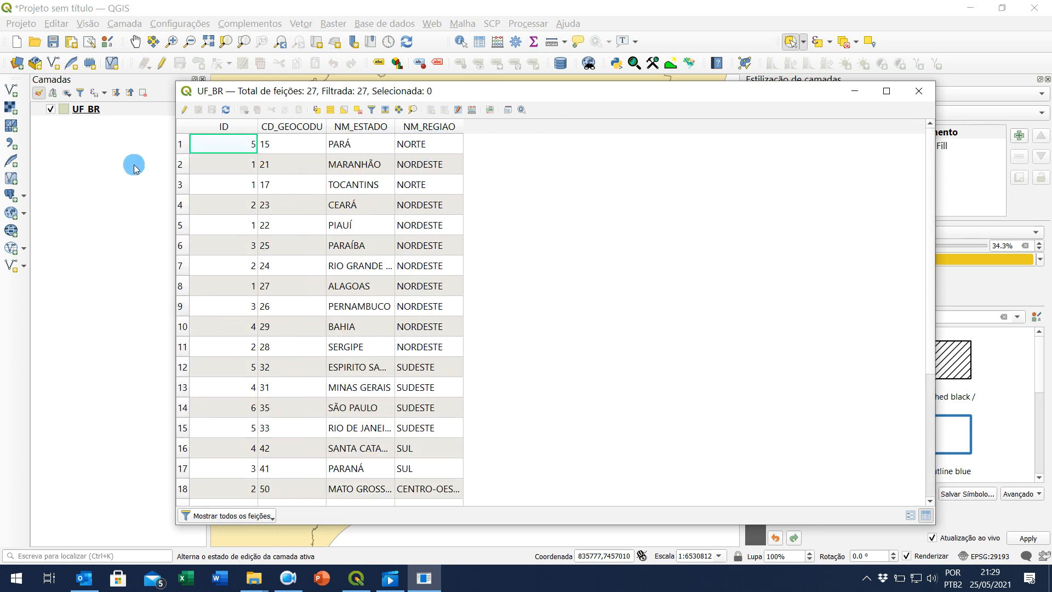
drag(180, 197, 469, 193)
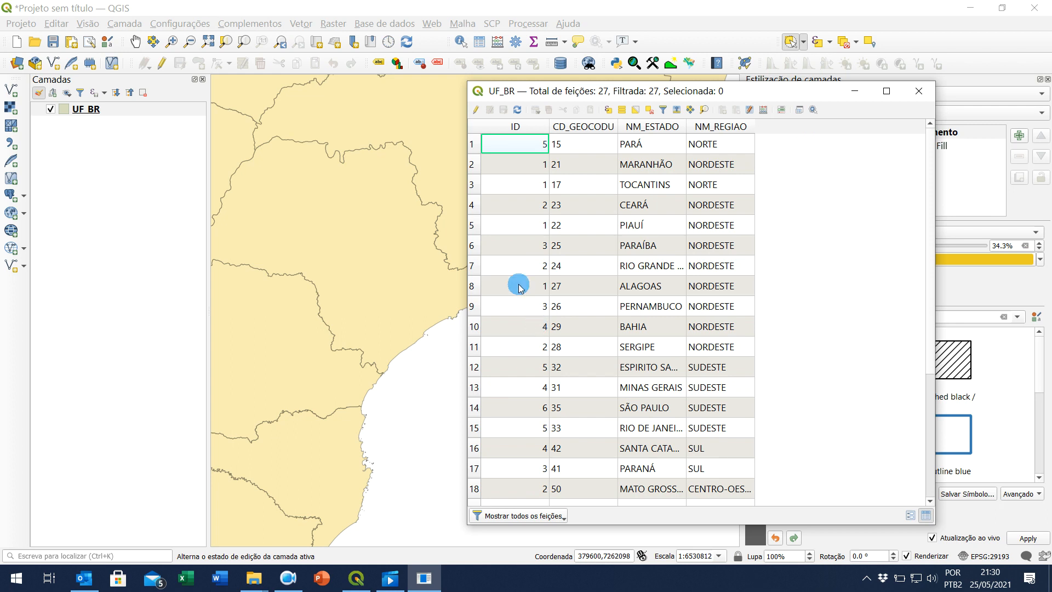
- Select table rows 5, 6, 7, 11 and 14 one at a time to locate each state on the full map of Brazil
click(474, 227)
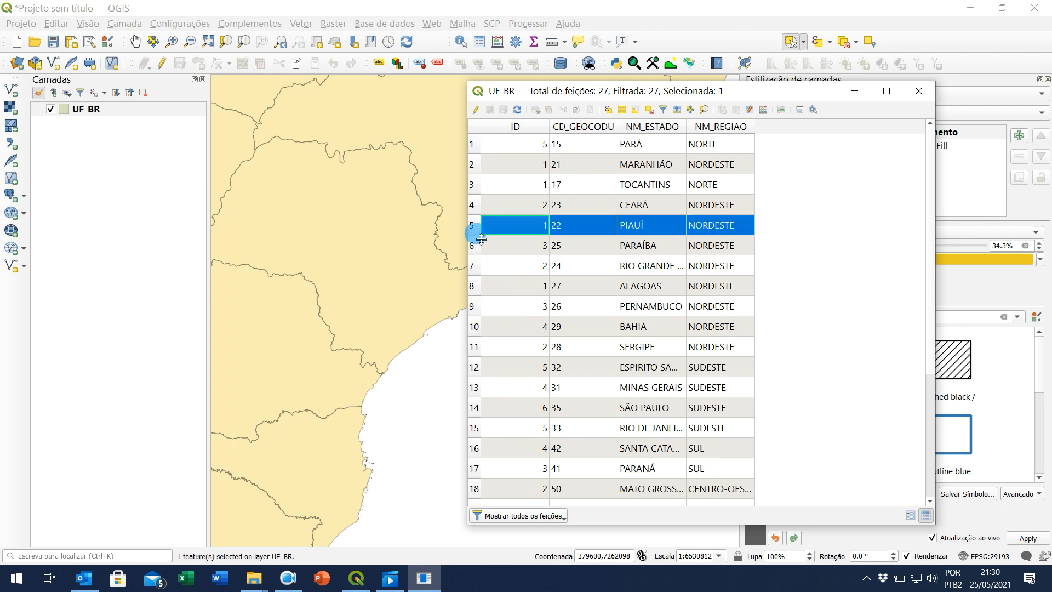
click(475, 246)
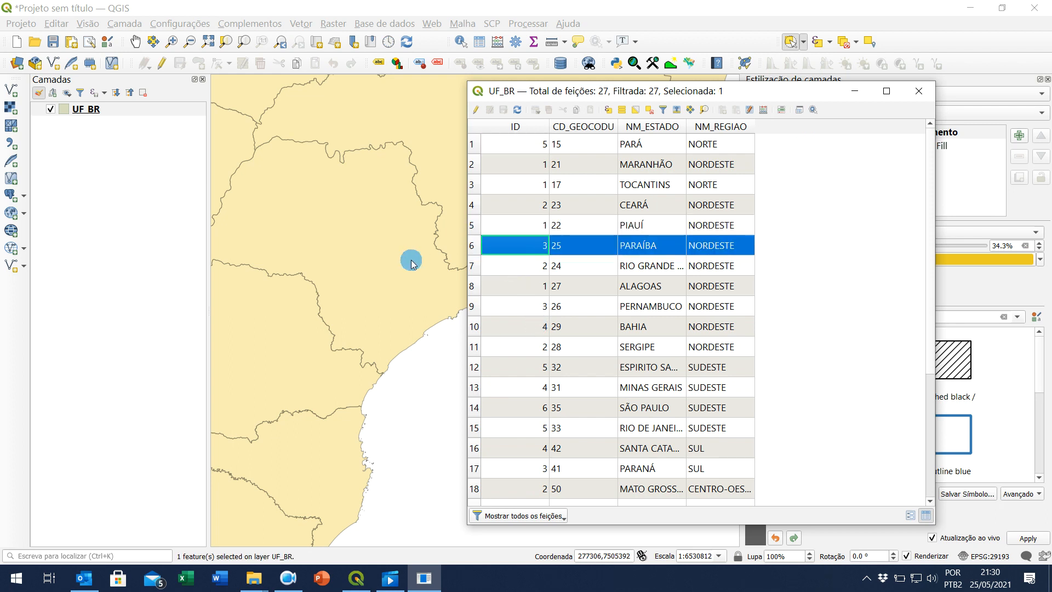
scroll(382, 307, down, 2)
scroll(382, 307, down, 1)
click(472, 267)
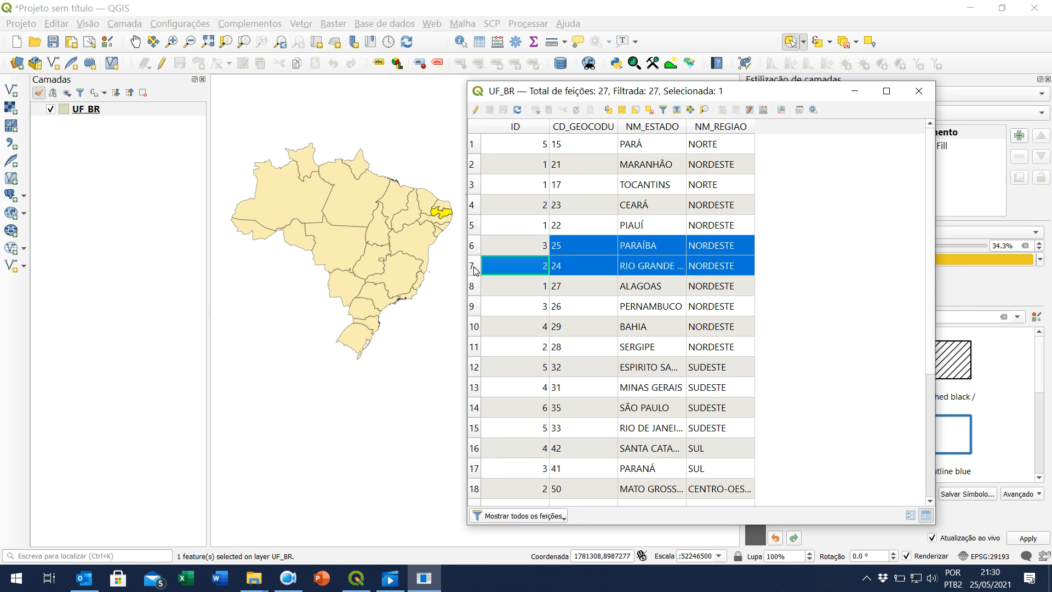
click(474, 347)
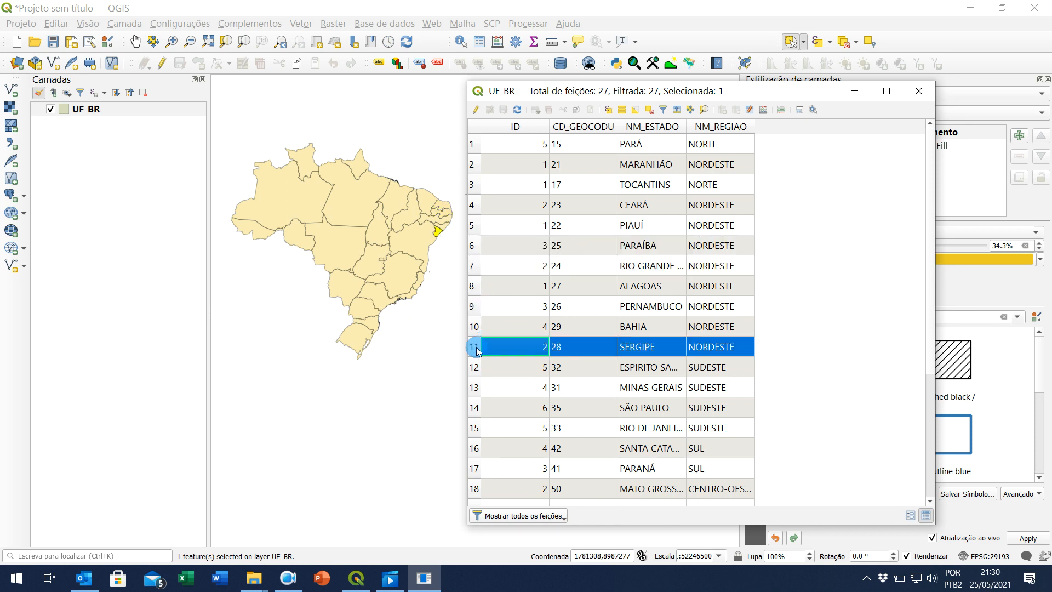
click(475, 408)
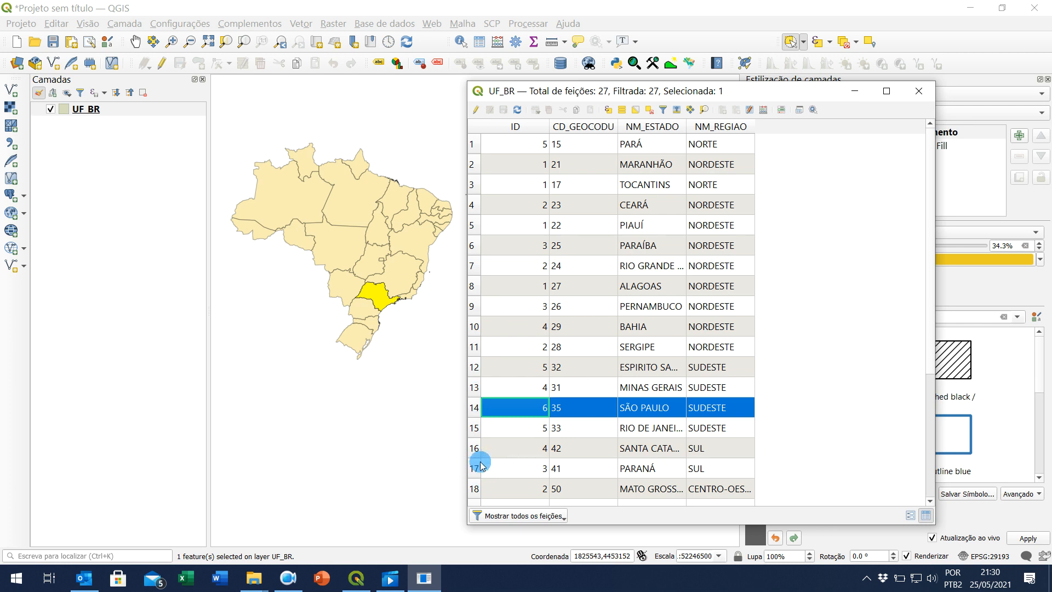
- Select table rows 7 to 17 together, select only the Alagoas row instead, and close the attribute table
drag(480, 465, 470, 268)
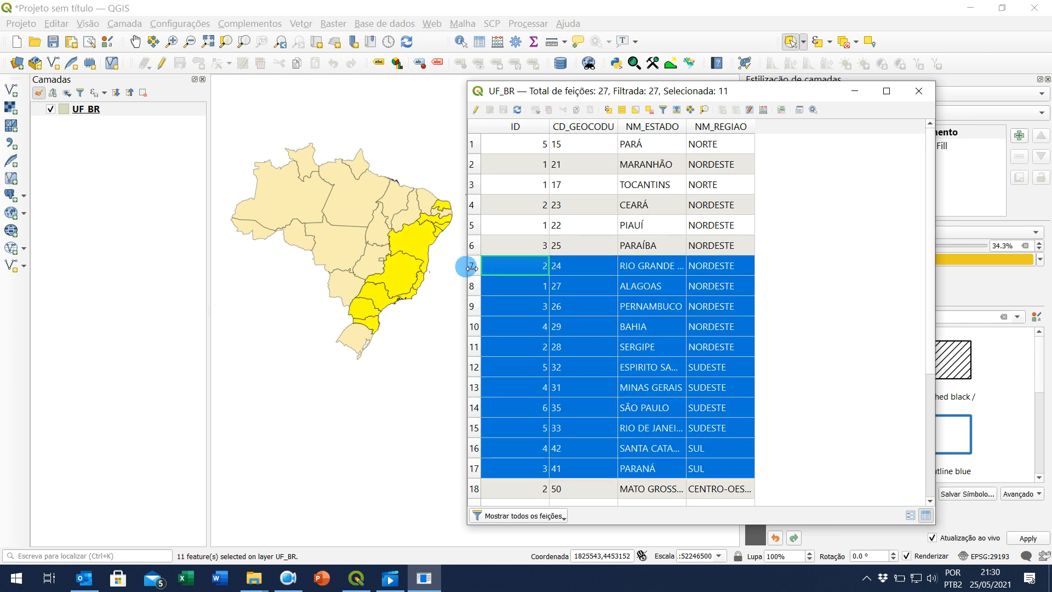
click(522, 222)
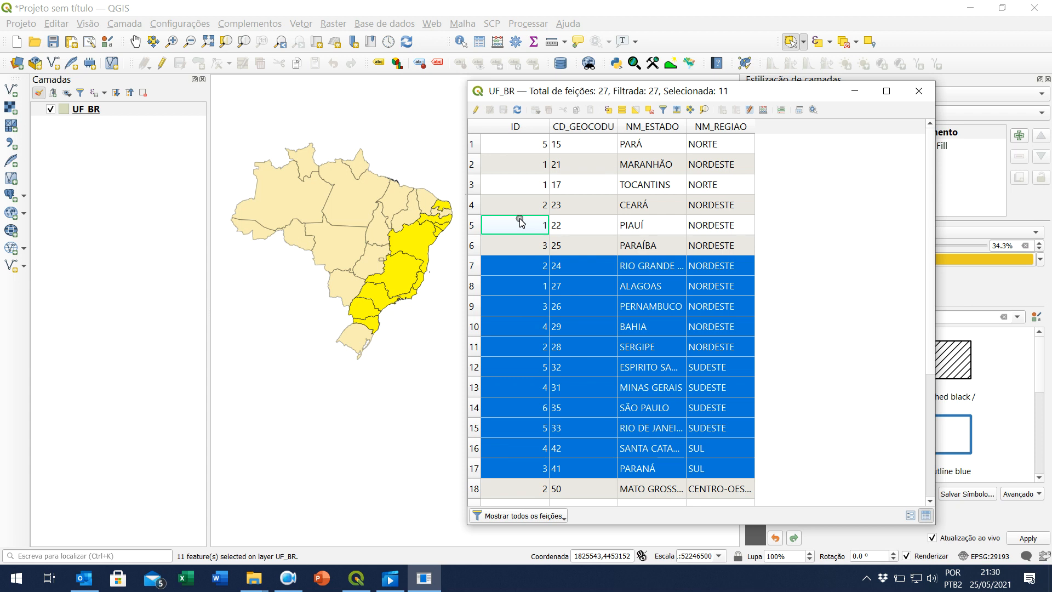
click(471, 287)
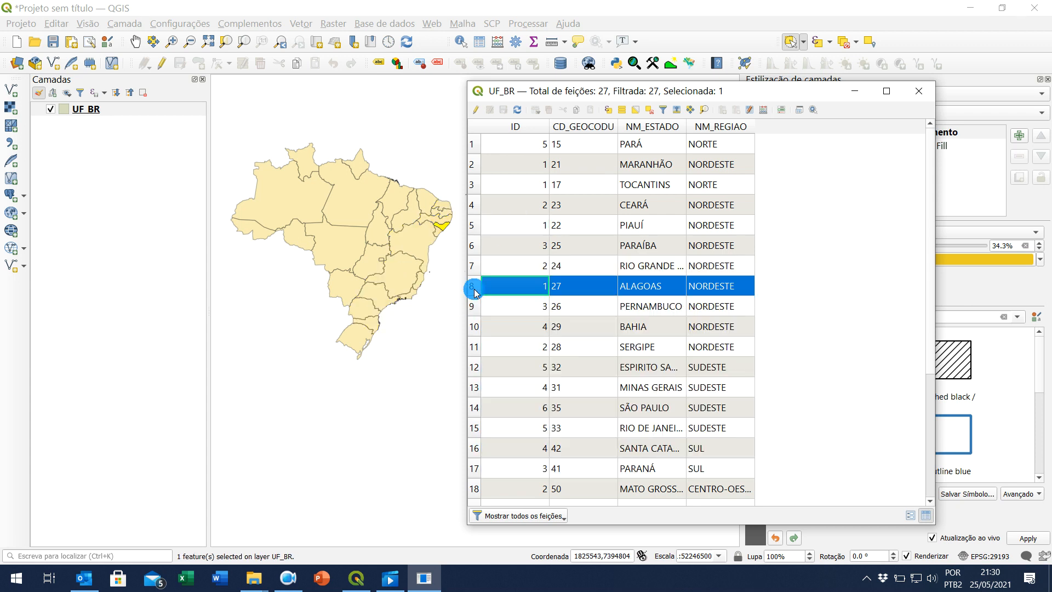
click(924, 91)
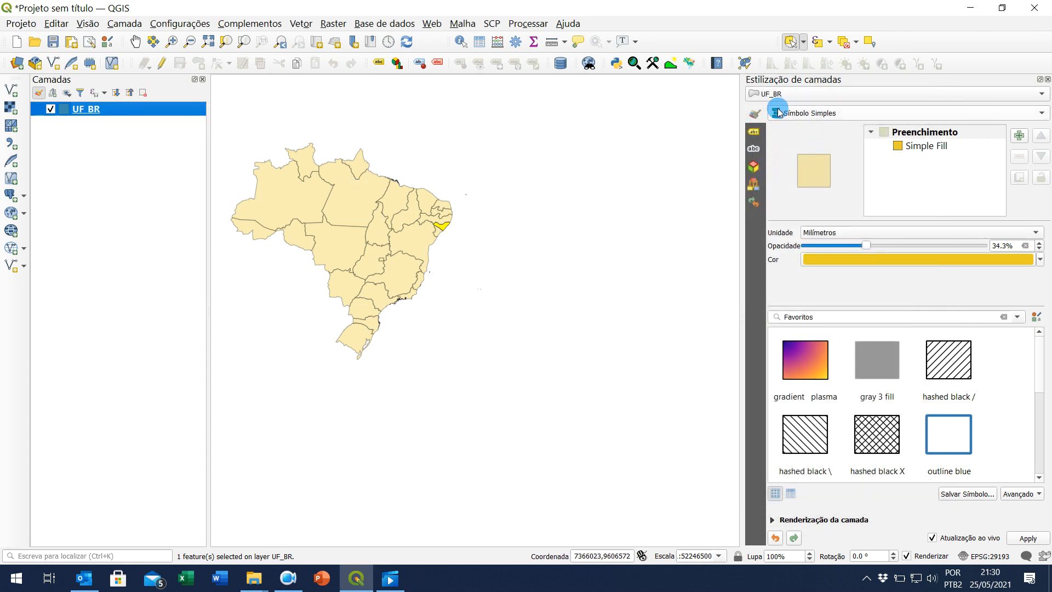
- Style the UF_BR layer as categorized by NM_REGIAO with random colours, classify the regions, and deselect all features
click(812, 113)
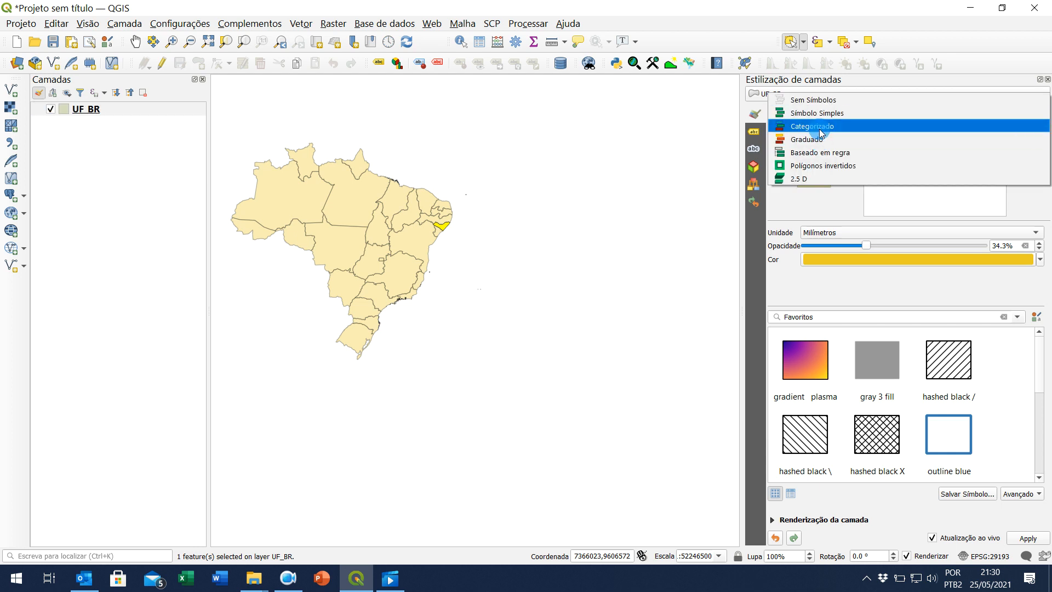
click(820, 126)
click(986, 130)
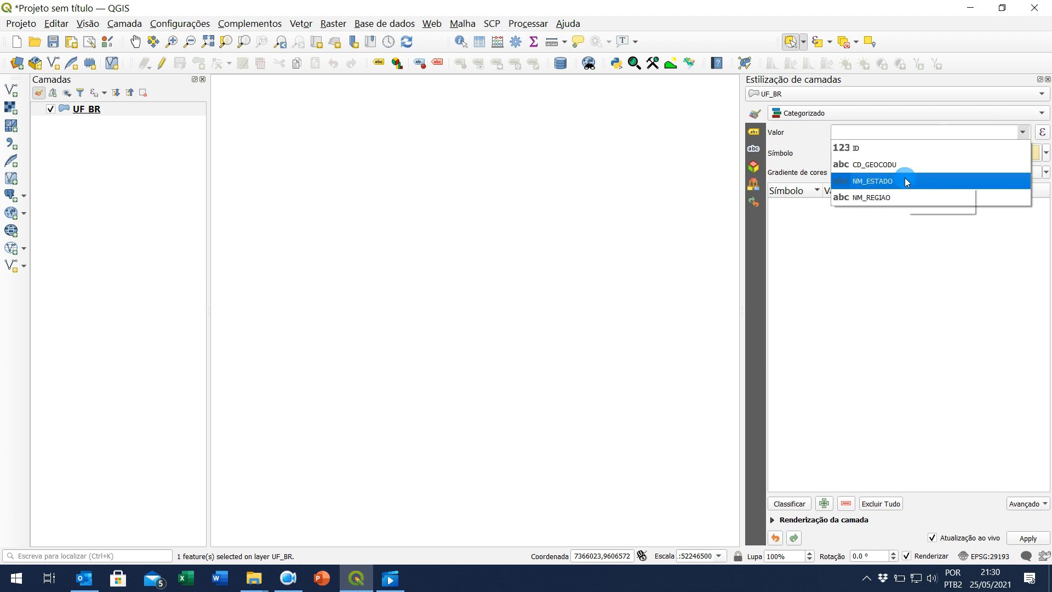
click(878, 197)
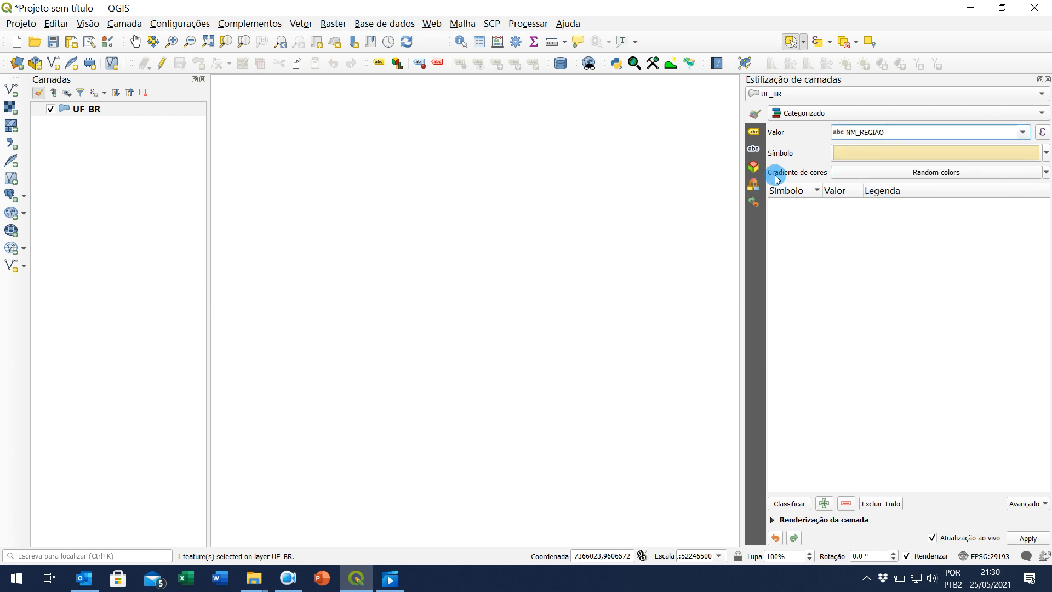
click(791, 504)
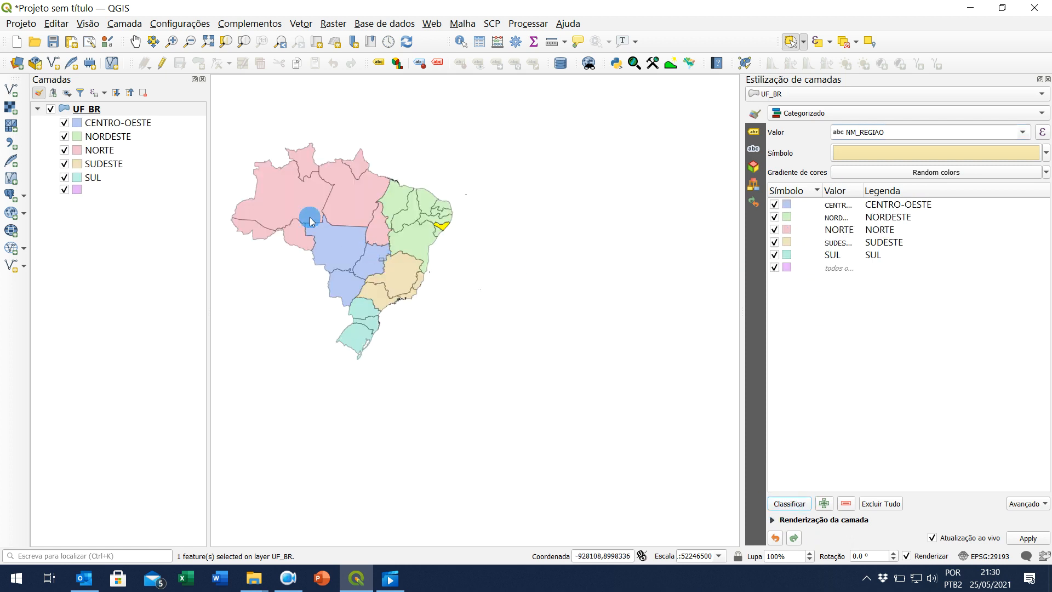
scroll(230, 198, up, 1)
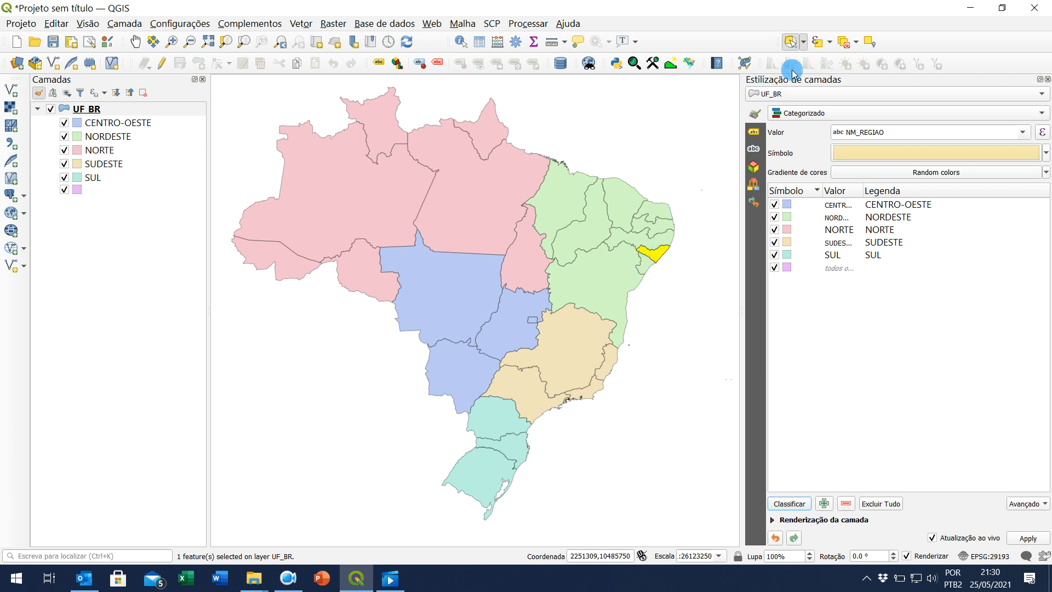
click(844, 42)
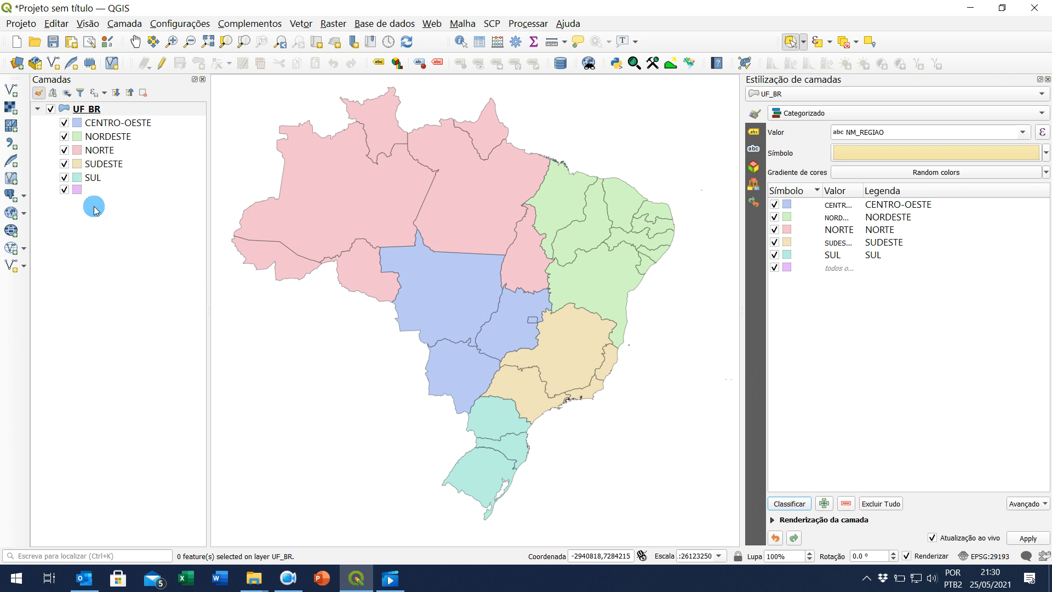
- Add UF_BR.shp from the Brasil folder as a second vector layer, accepting the Inverse of SAD69 to WGS 84 (14) transformation
click(17, 62)
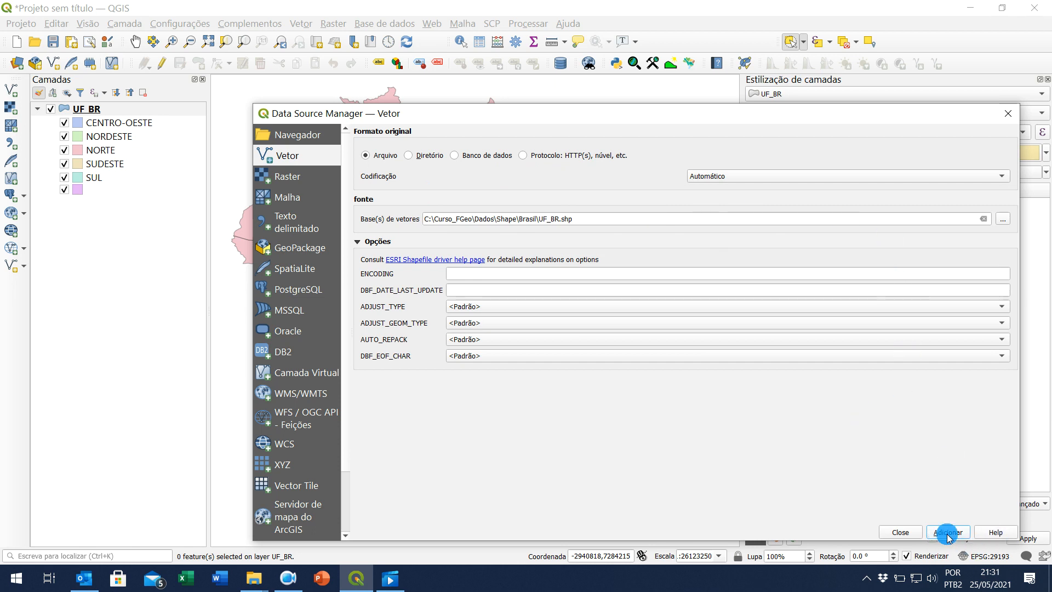
click(541, 225)
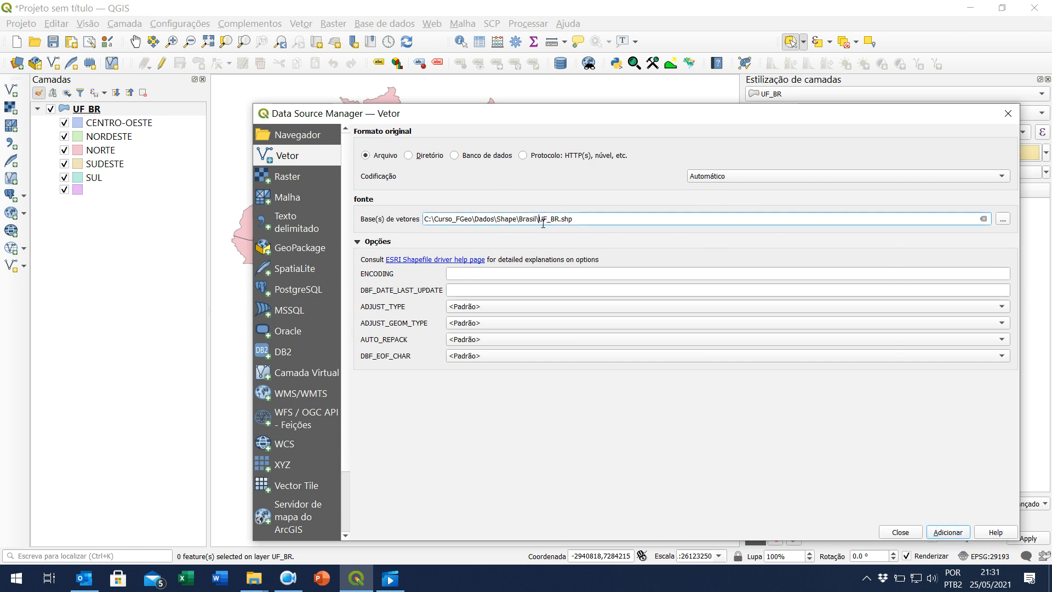
click(944, 533)
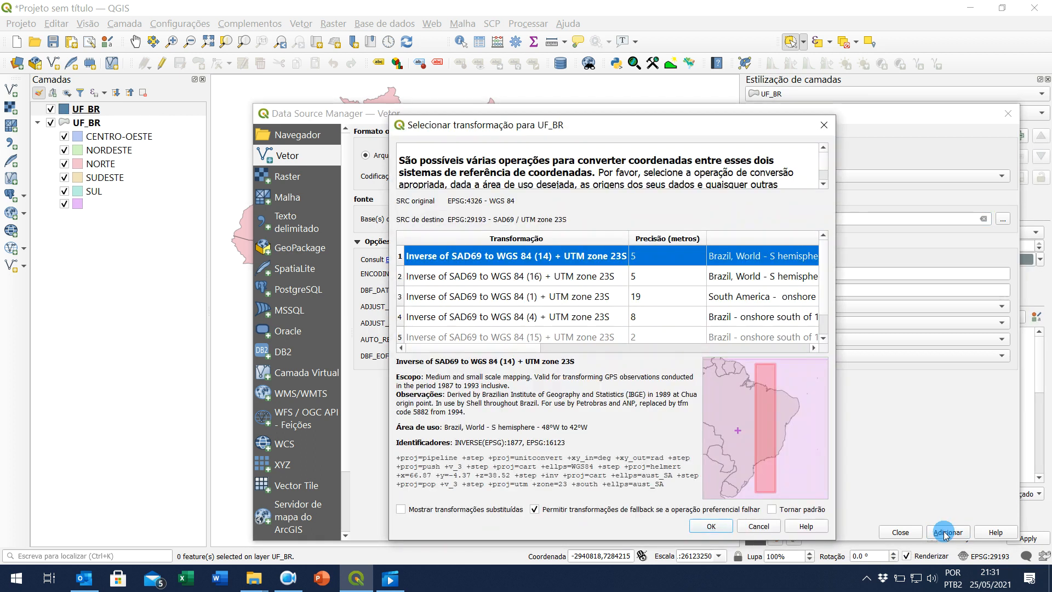
click(711, 526)
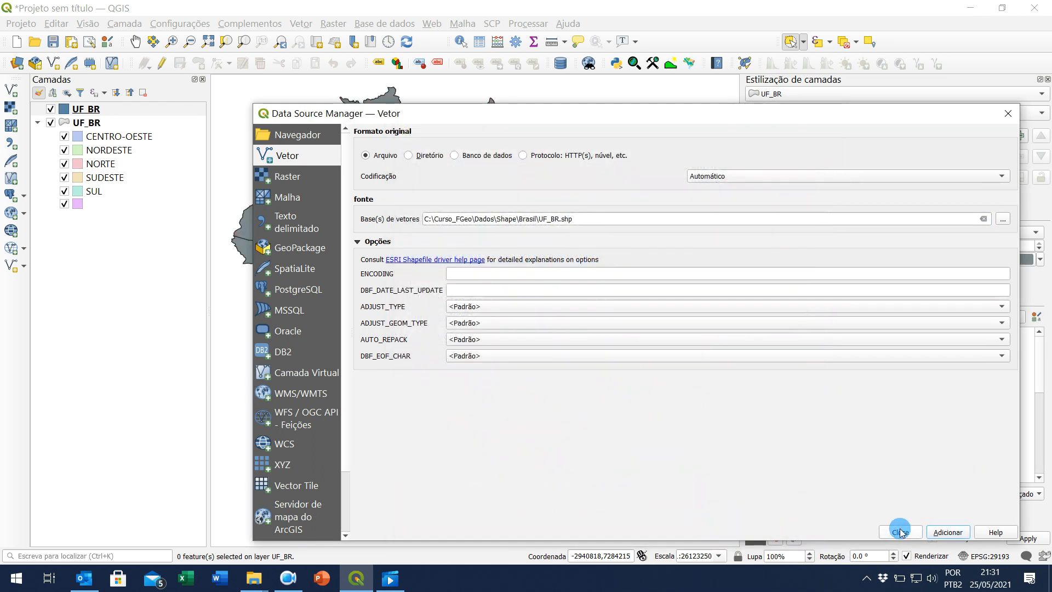
click(901, 532)
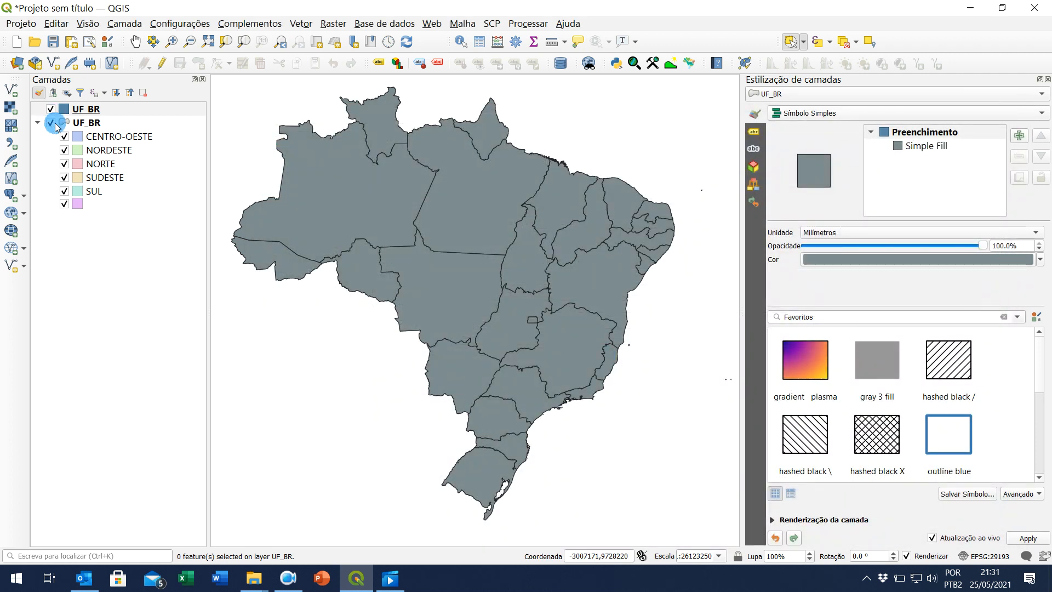
- Hide the newly added single-symbol UF_BR layer so the regions of the categorized layer can be seen
click(110, 112)
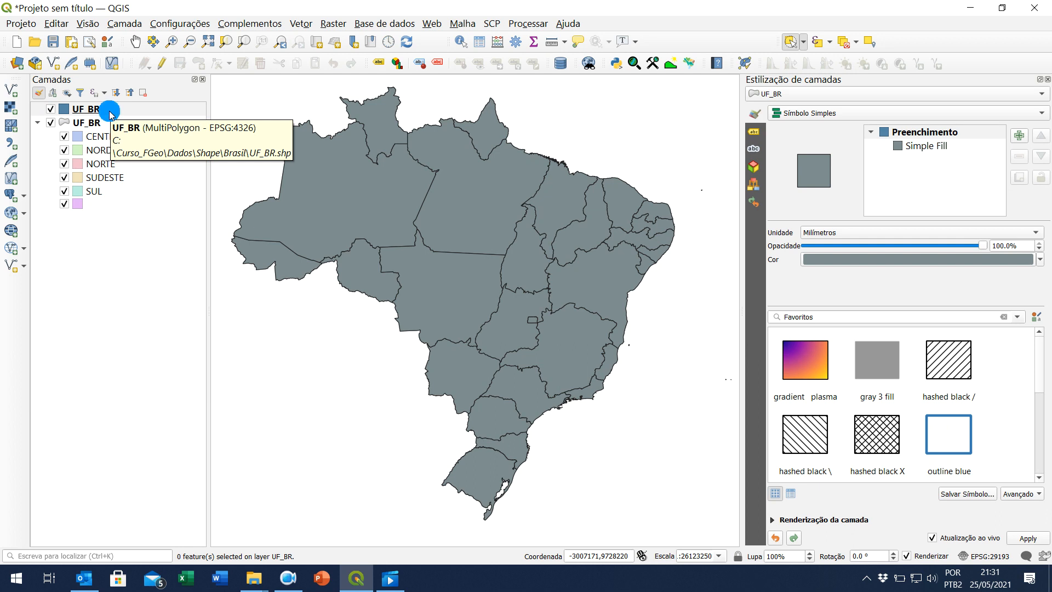
click(81, 110)
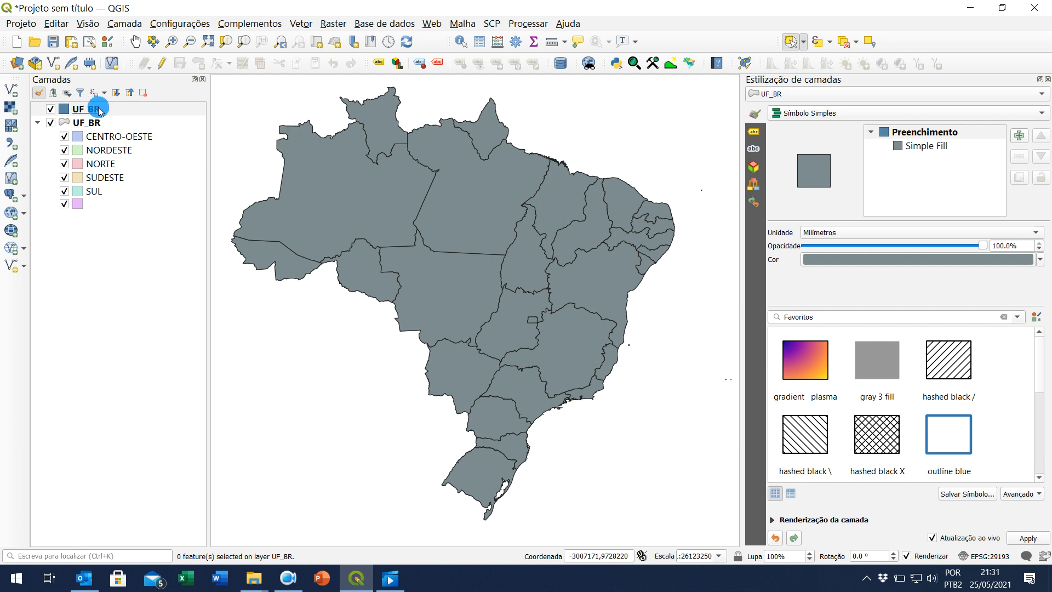
right_click(99, 110)
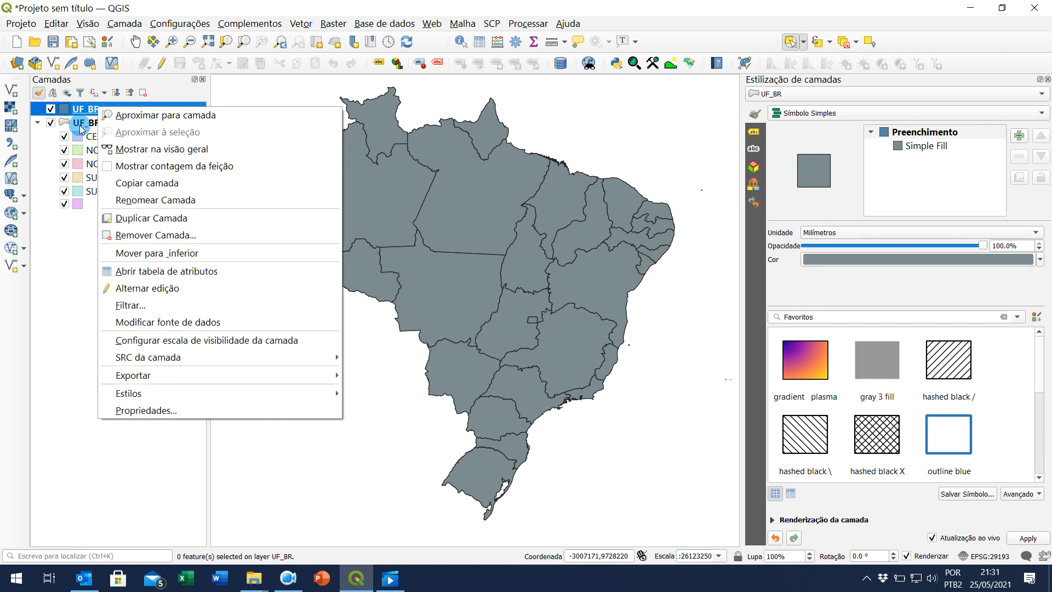
click(80, 127)
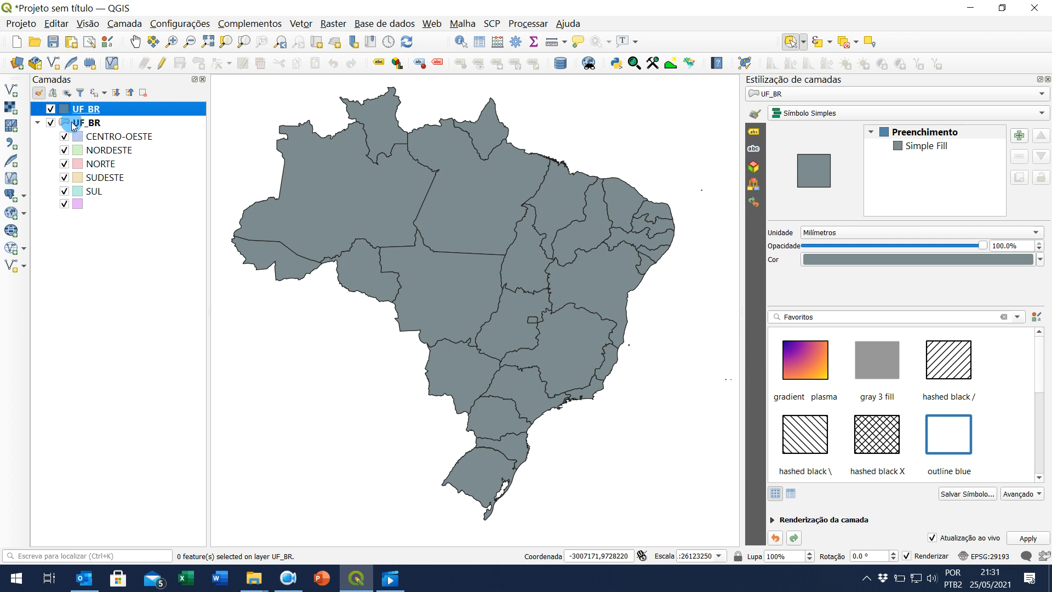
click(51, 110)
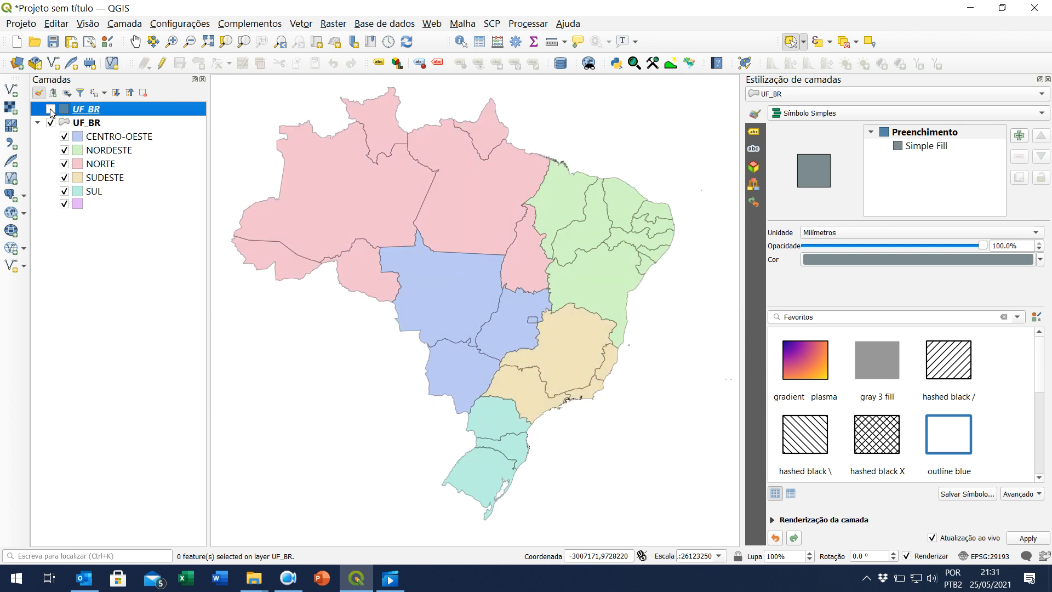
- Rename the categorized UF_BR layer as UF_BR_Regiões
click(81, 126)
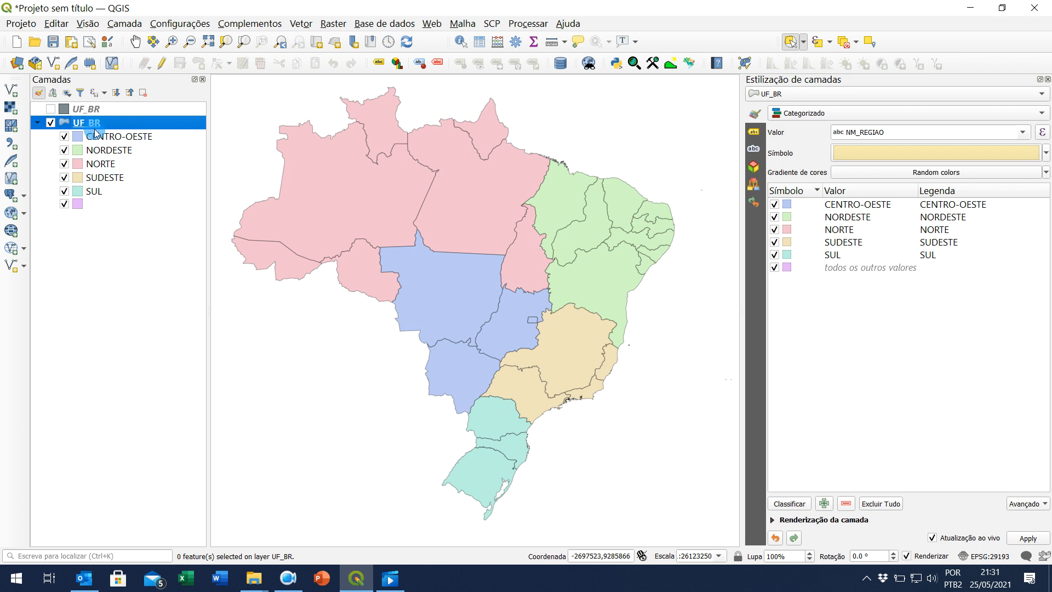
right_click(95, 126)
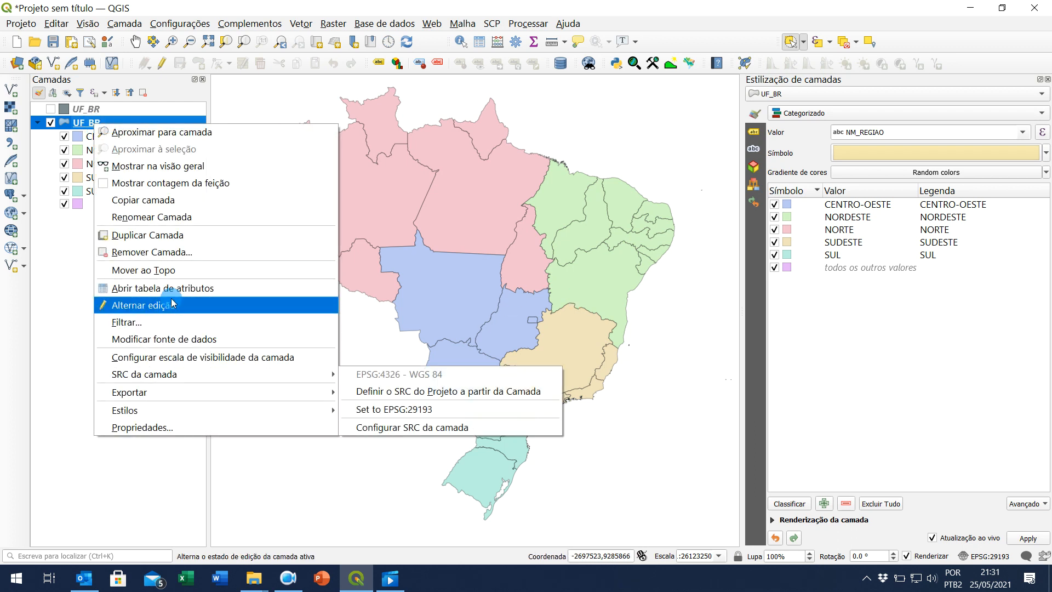
click(176, 218)
click(89, 125)
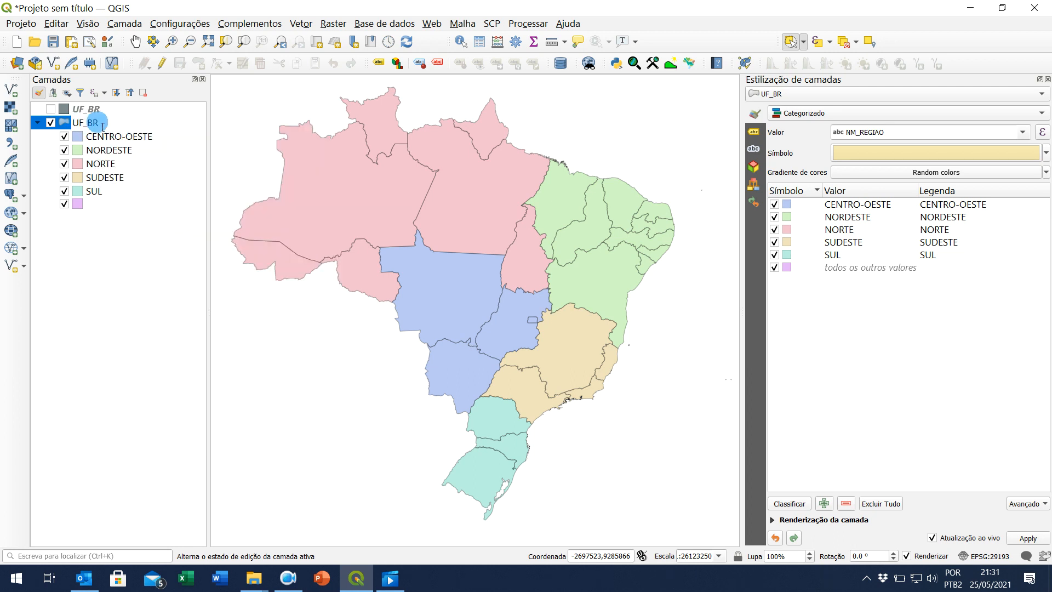
click(191, 141)
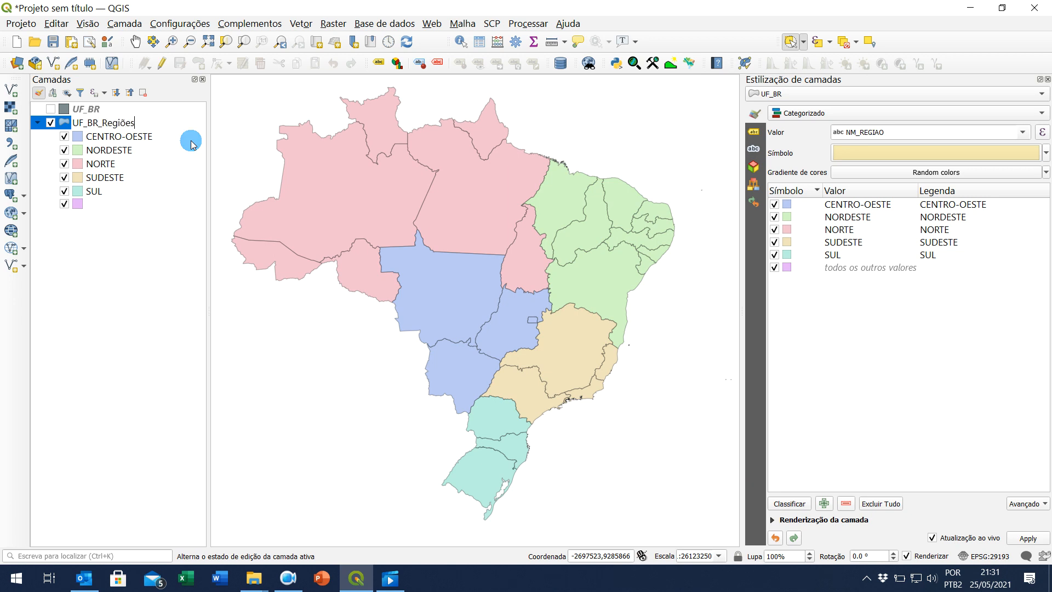
click(191, 143)
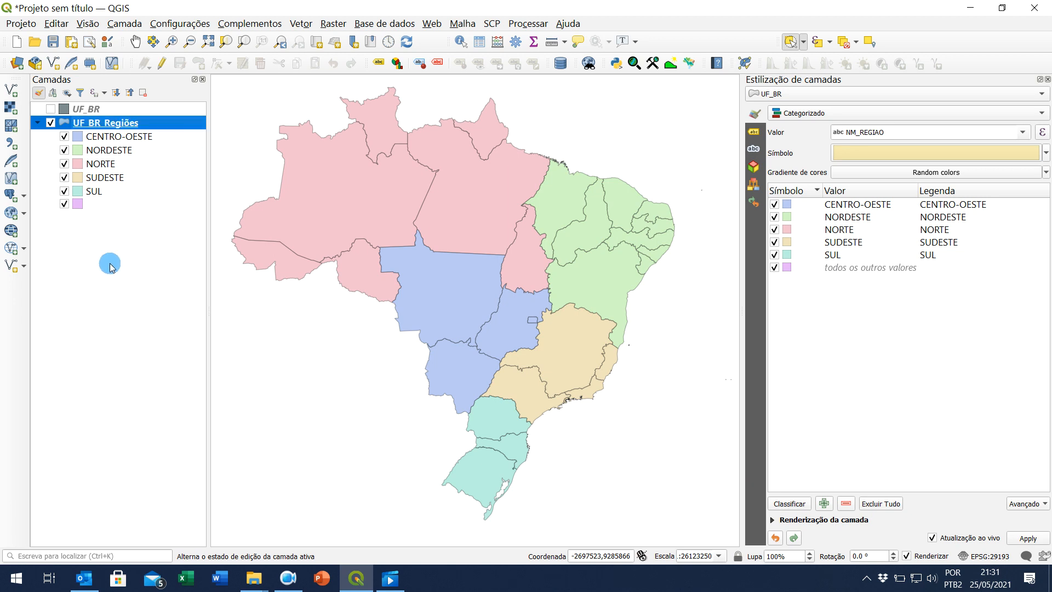
click(89, 226)
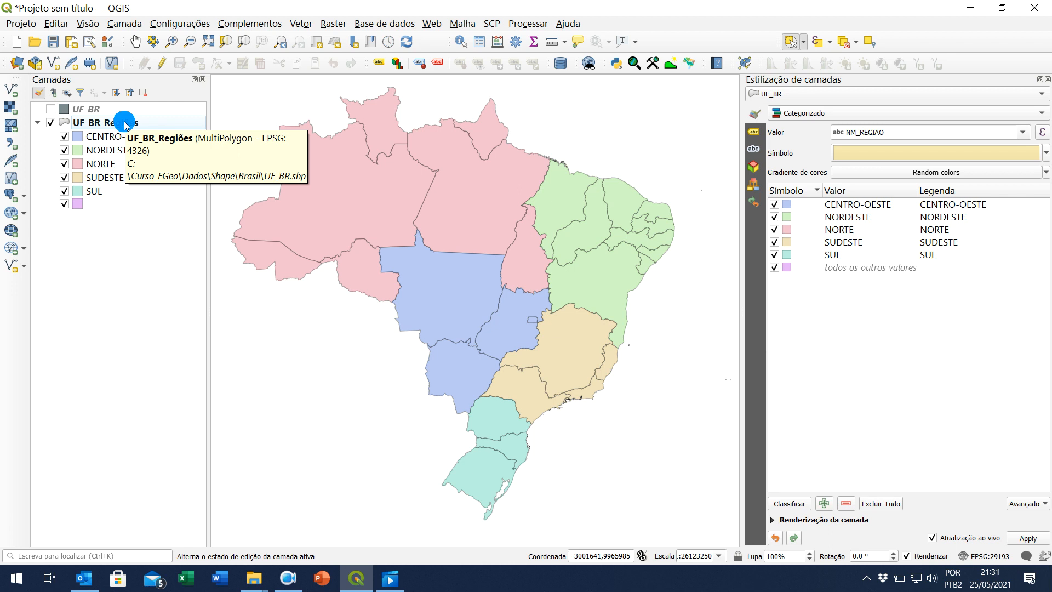
- Hide the UF_BR_Regiões layer, show the single-symbol UF_BR layer again, and make it the active layer
click(51, 122)
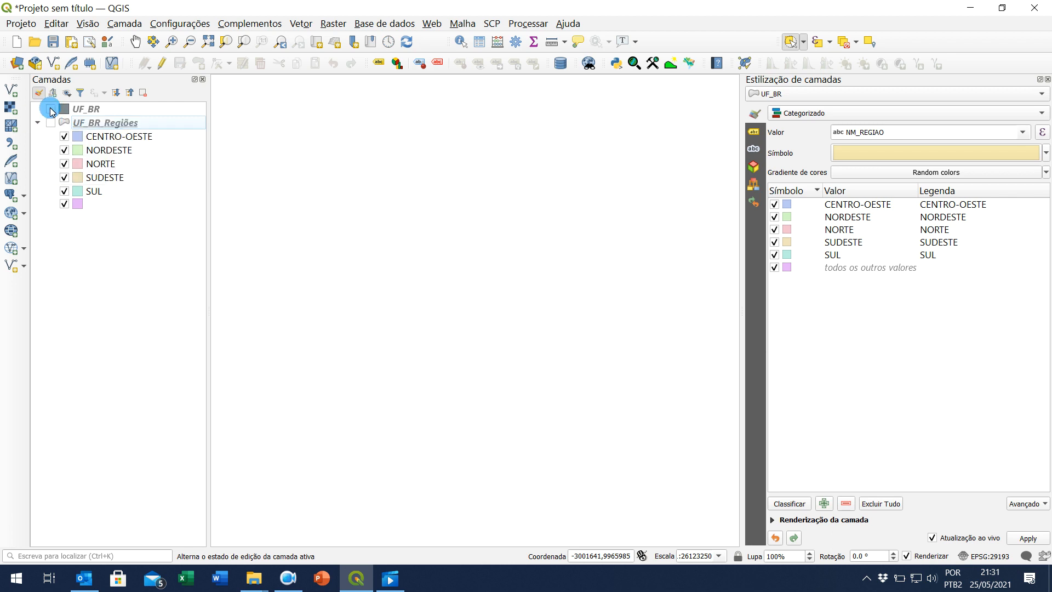
click(51, 110)
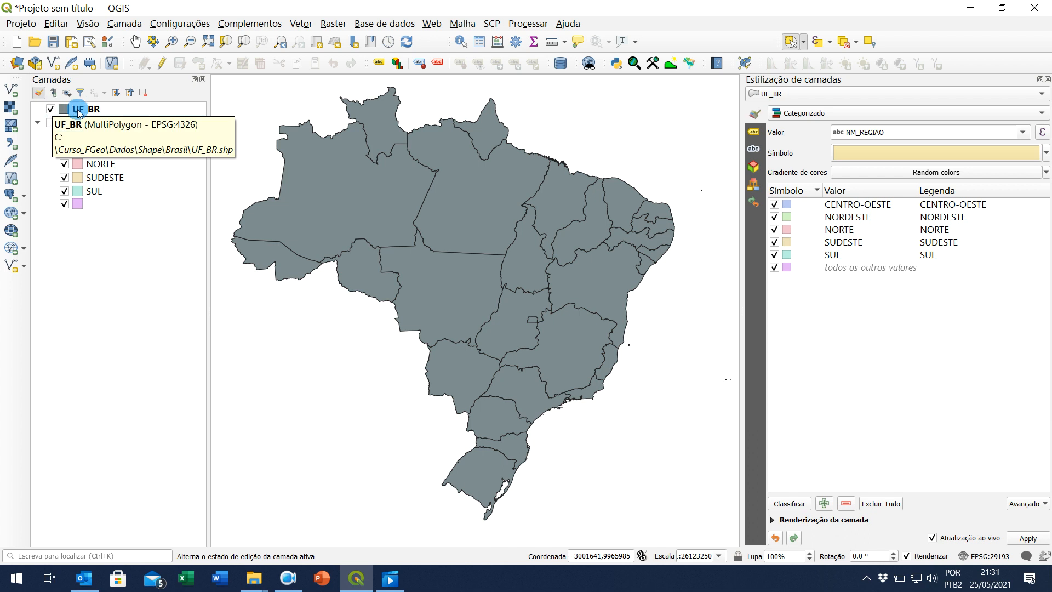
click(98, 111)
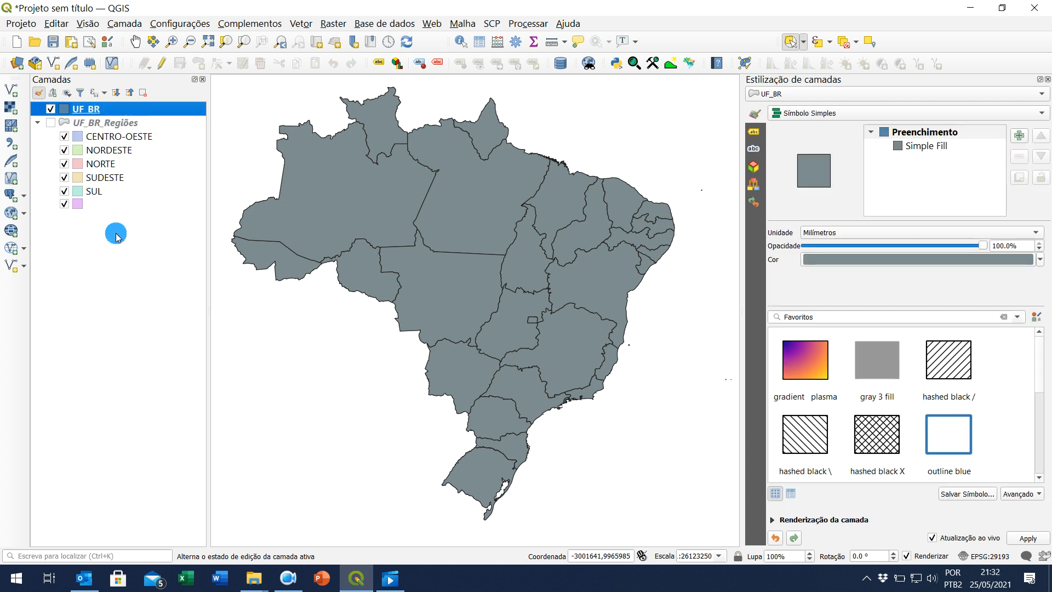
- Add UF_BR_com_erro.shp from the Brasil folder as a vector layer and close the data source manager
click(16, 94)
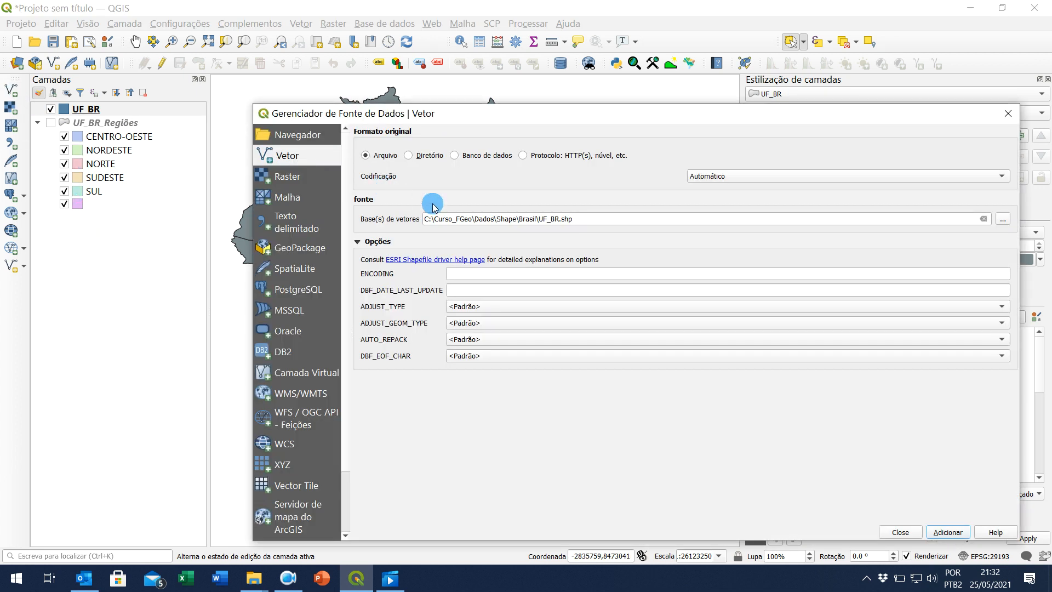
click(1005, 220)
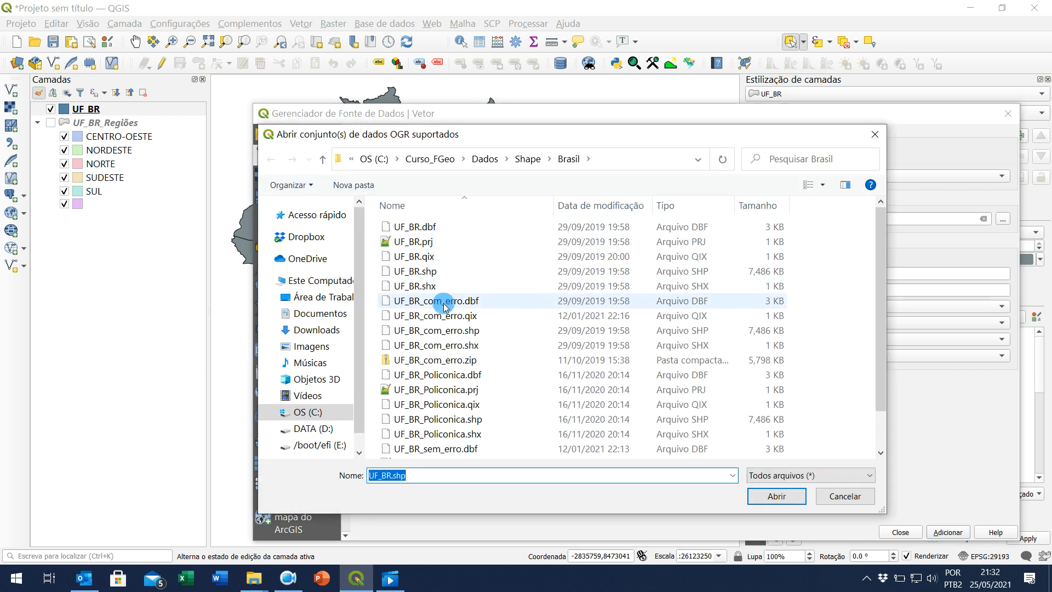
click(450, 331)
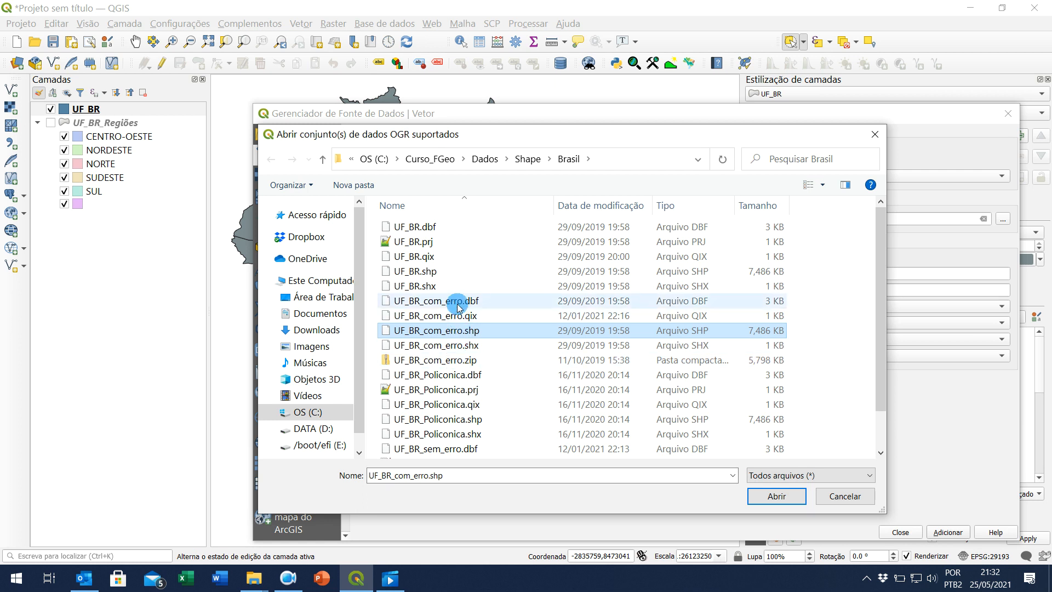
click(787, 505)
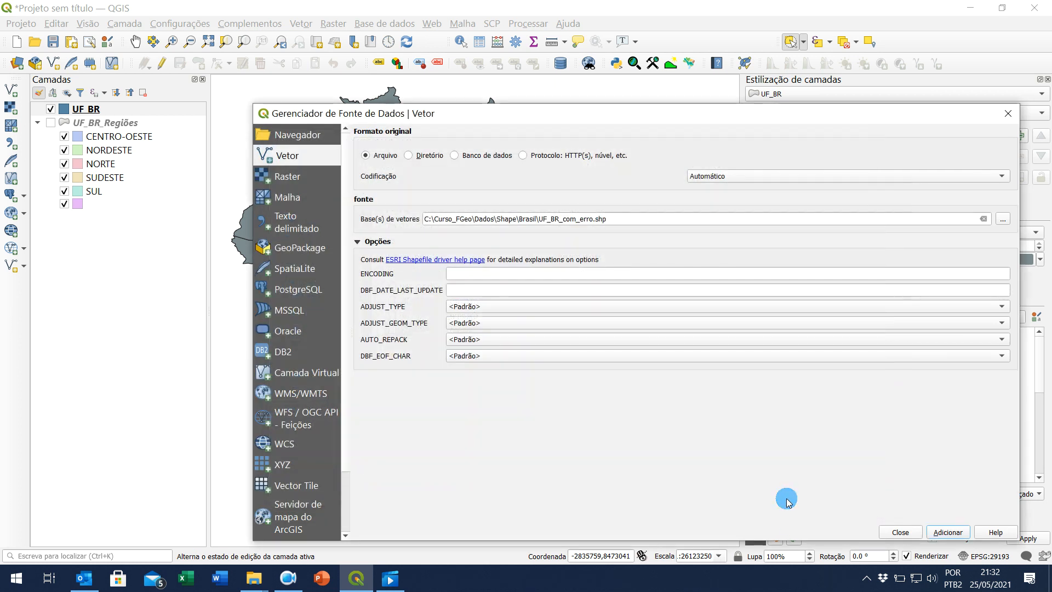
click(939, 532)
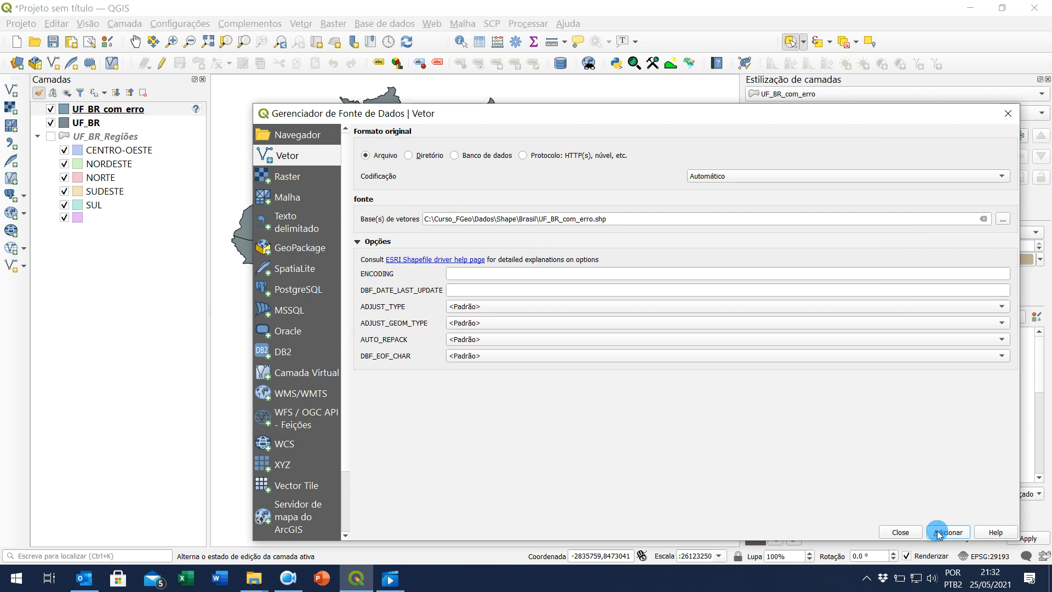
click(899, 533)
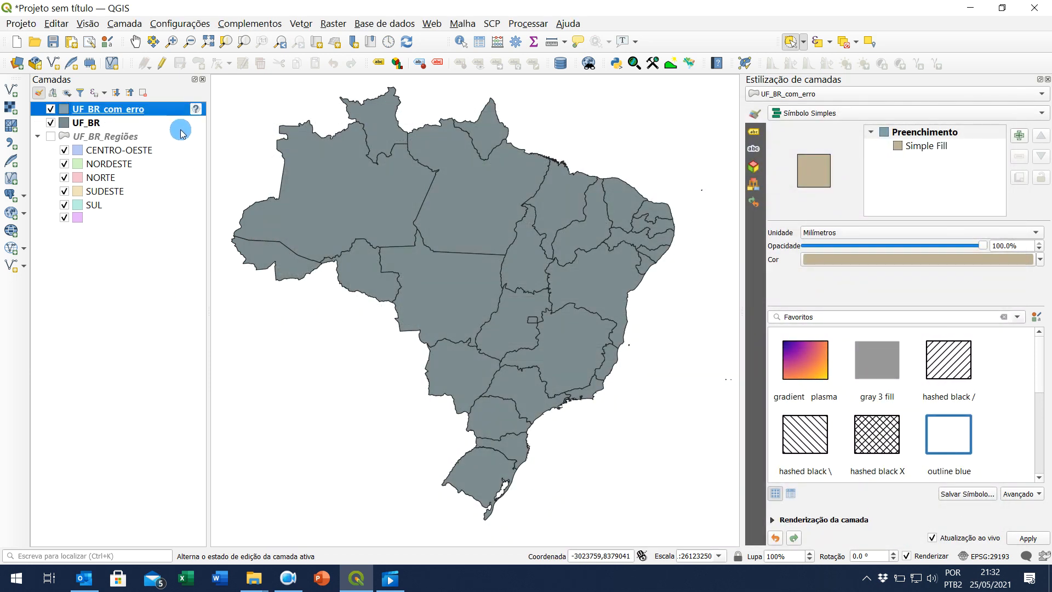
- Check the missing-CRS indicator of UF_BR_com_erro, hide the UF_BR layer, and fit the map to the full extent
mouse_move(197, 119)
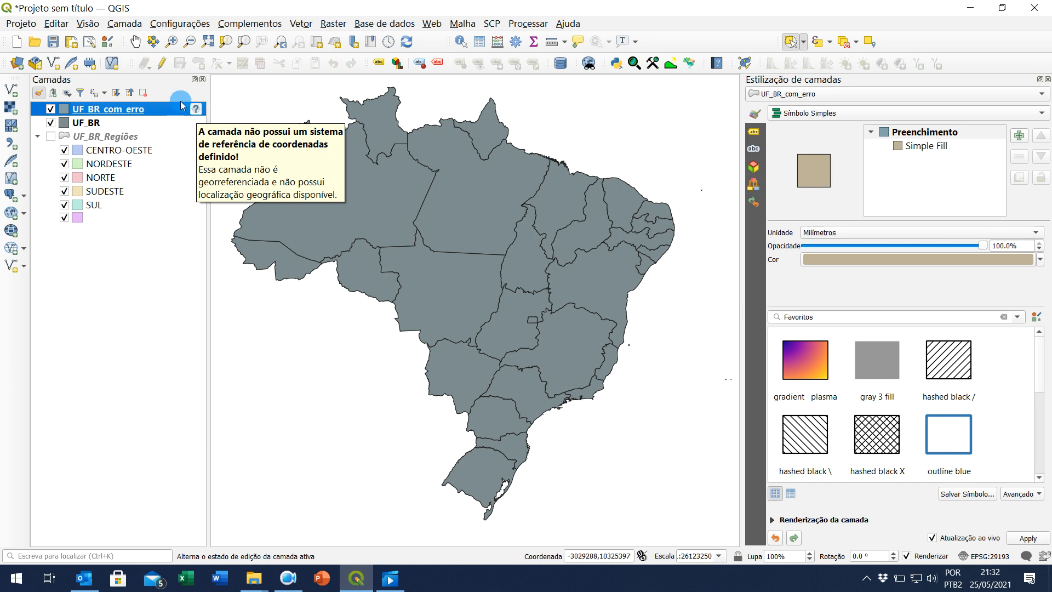
click(51, 124)
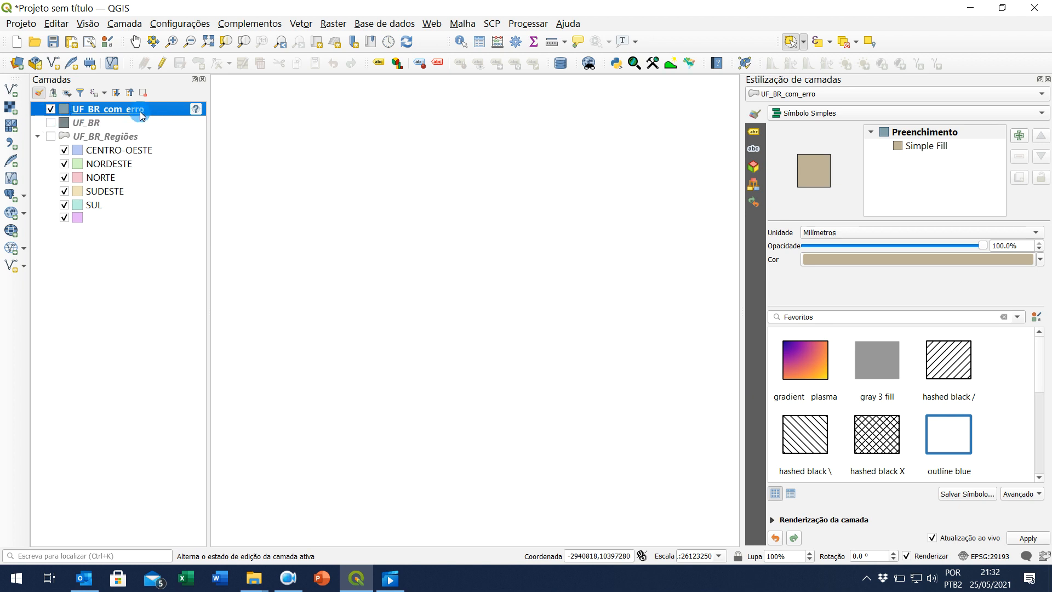
click(208, 43)
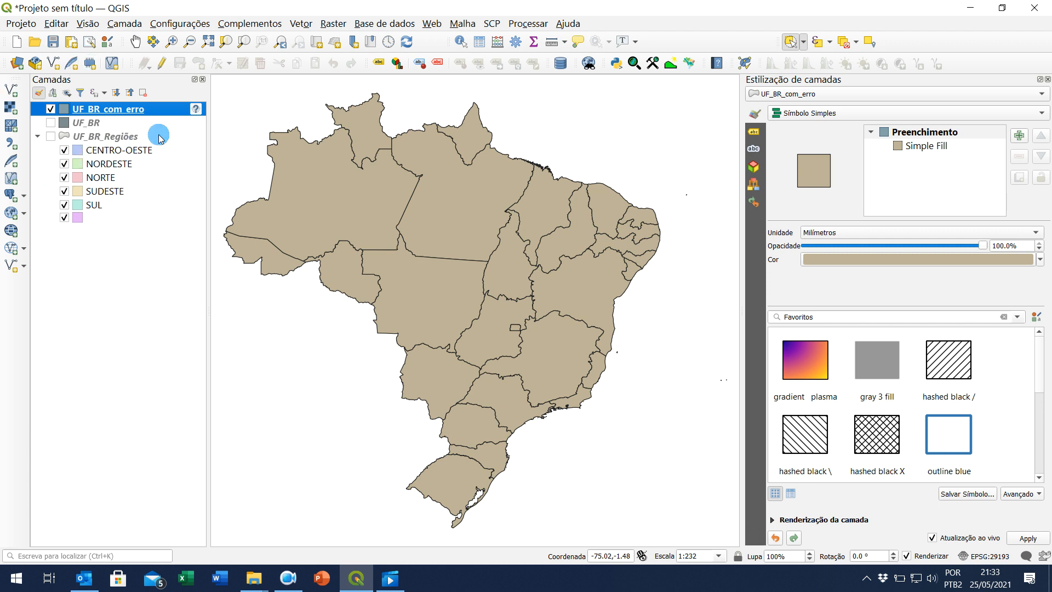
- Assign WGS 84 (EPSG:4326) as the coordinate reference system of UF_BR_com_erro and fit the map to the full extent
click(197, 110)
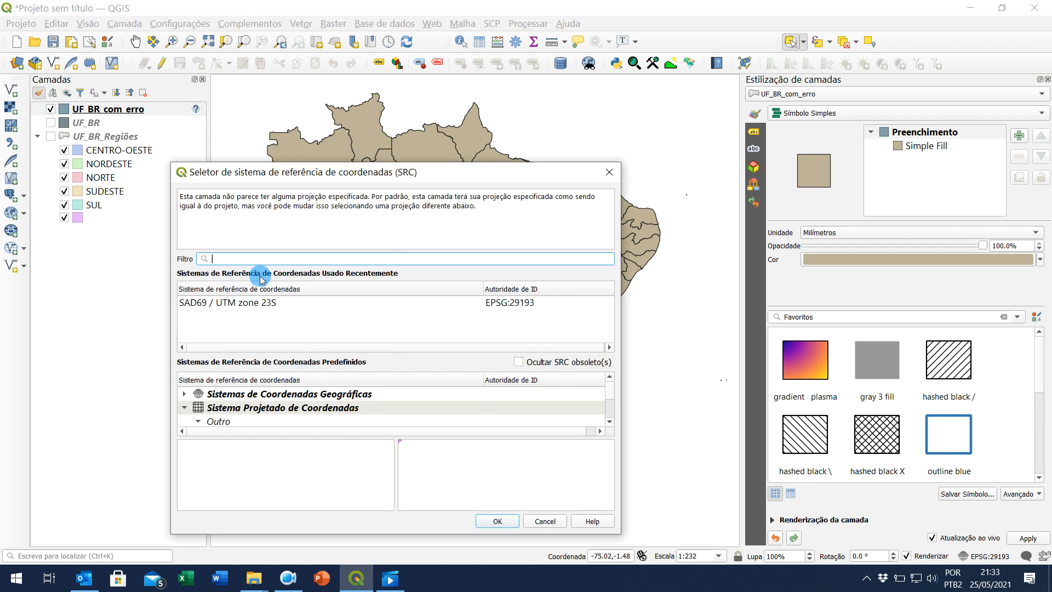
text(4326)
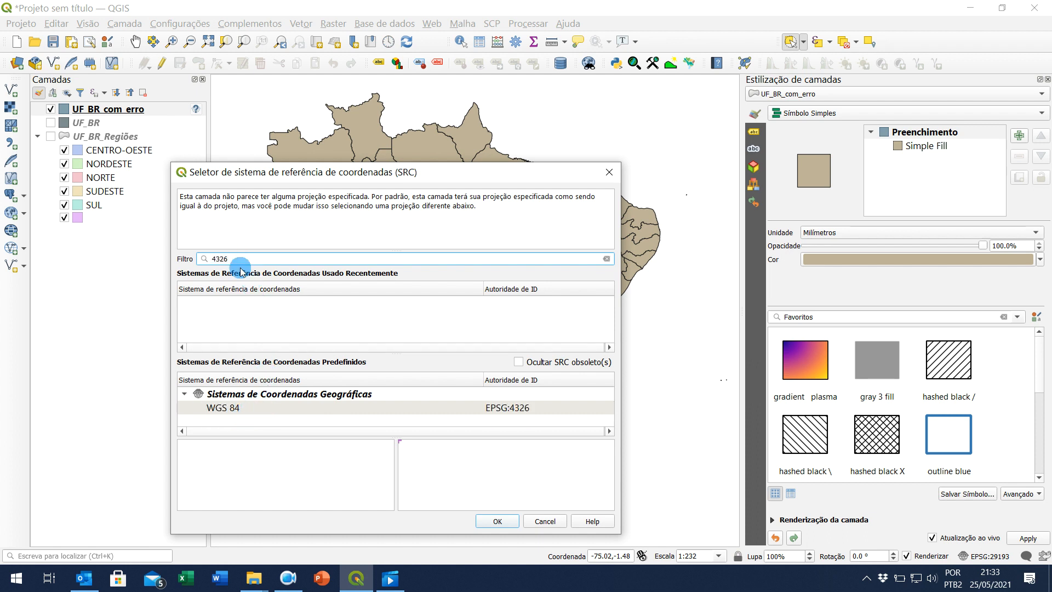
click(264, 409)
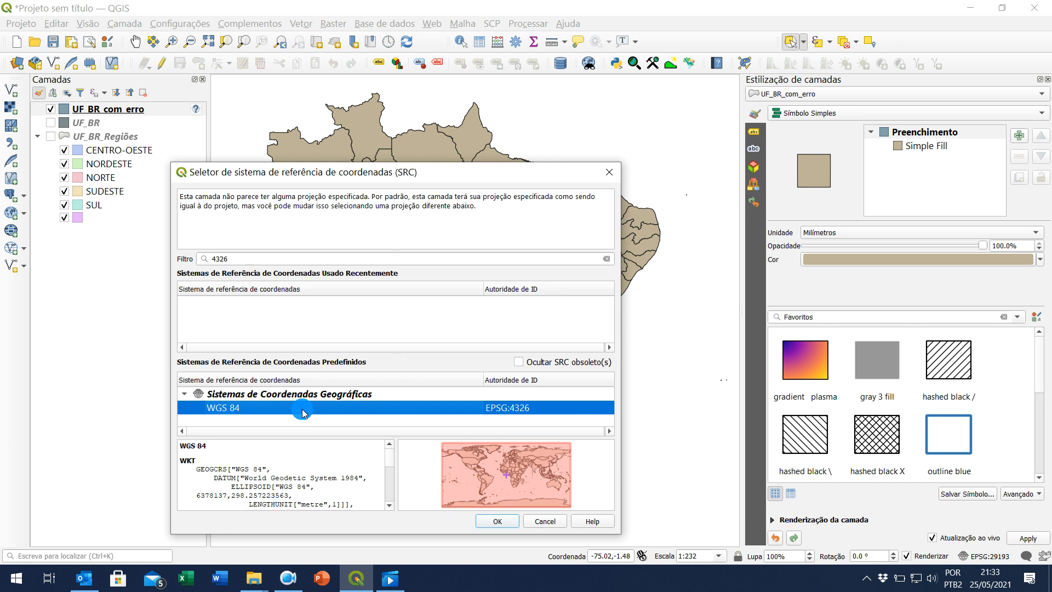
click(497, 521)
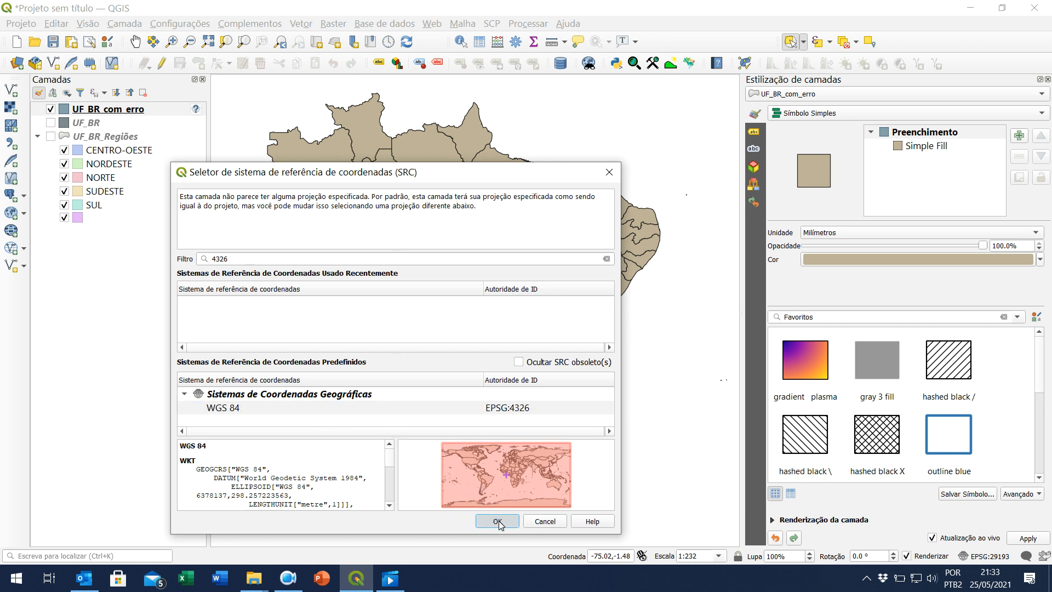
click(91, 124)
click(152, 109)
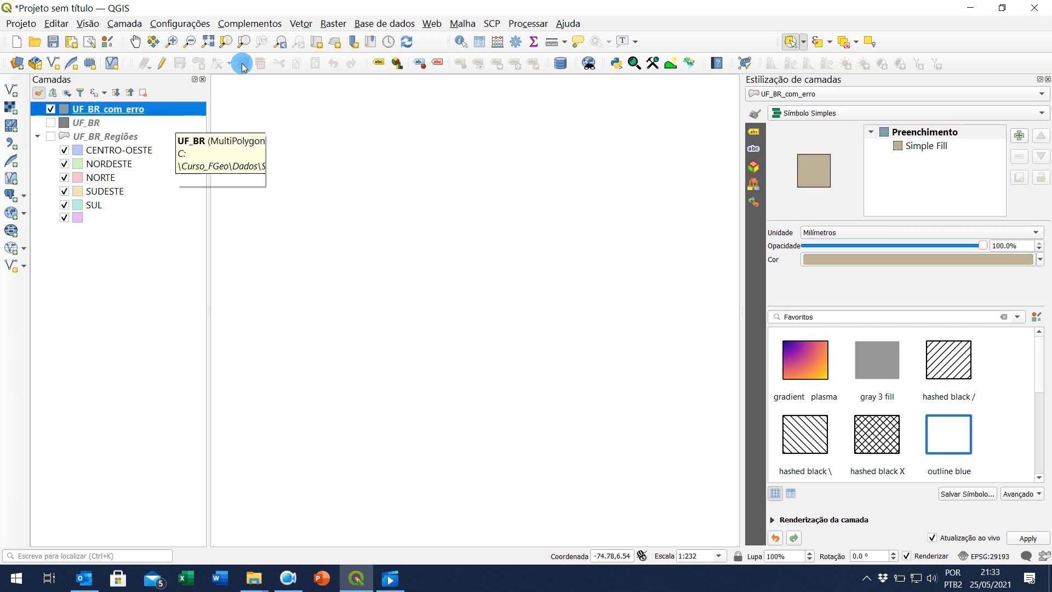
click(211, 40)
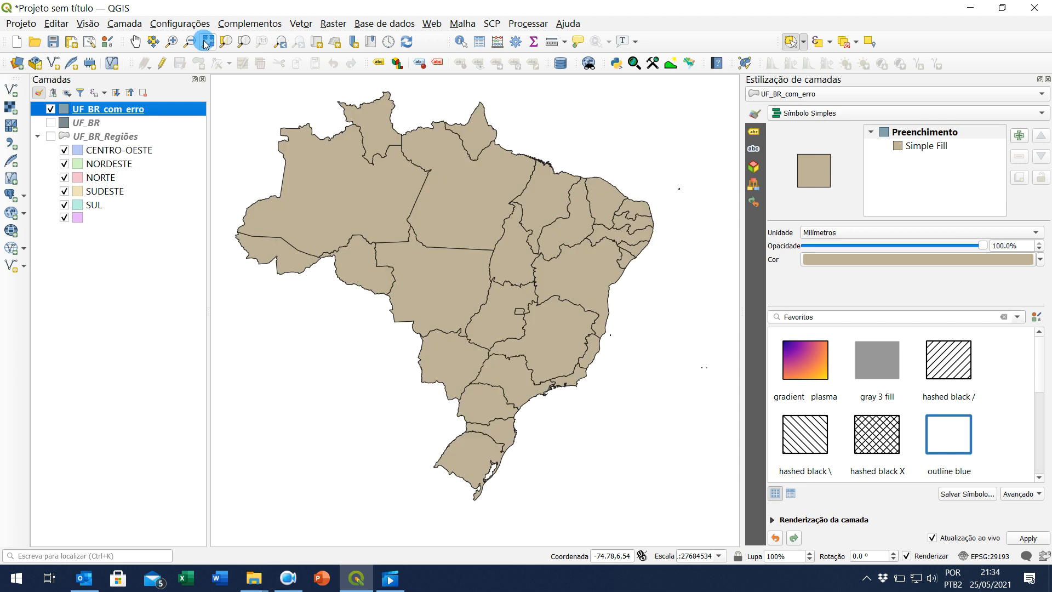
- Show the UF_BR_Regiões layer and switch UF_BR_com_erro off and on twice to compare their alignment
click(51, 137)
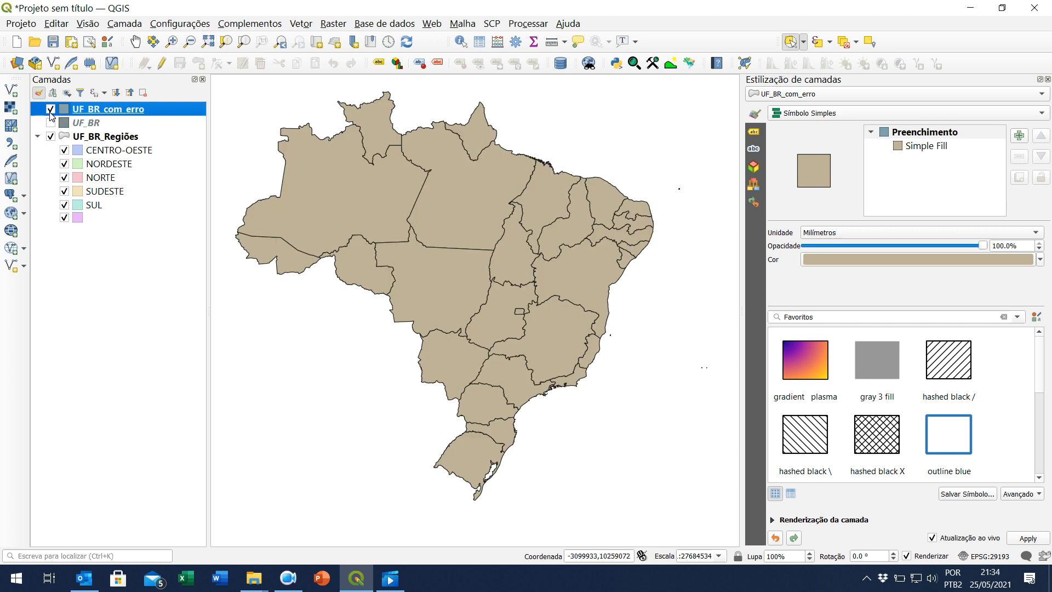
click(50, 110)
click(50, 110)
click(50, 110)
click(49, 109)
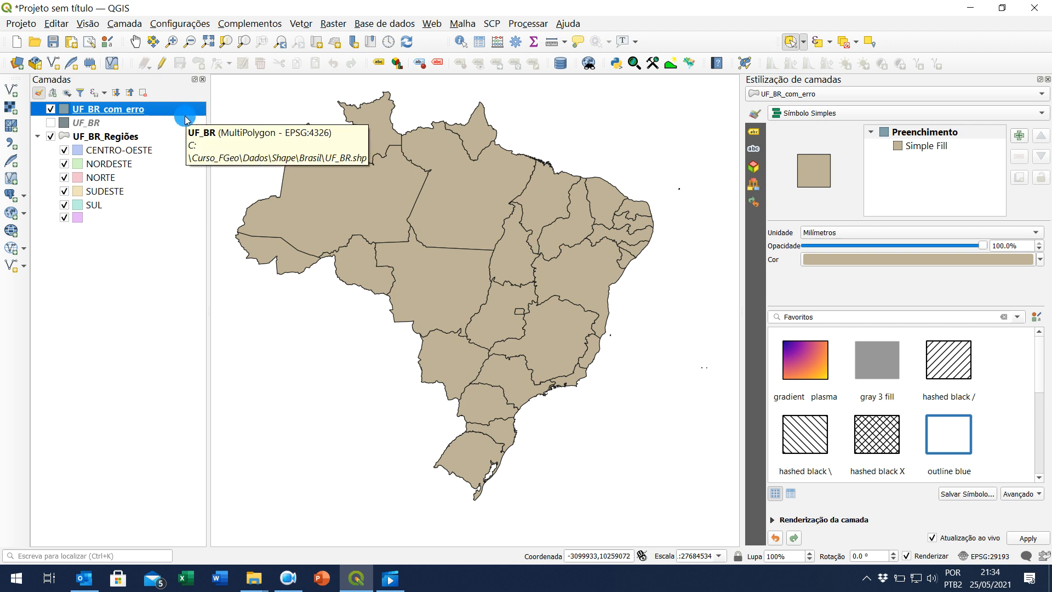
- Examine the attribute table of the UF_BR_com_erro layer and close it
right_click(159, 108)
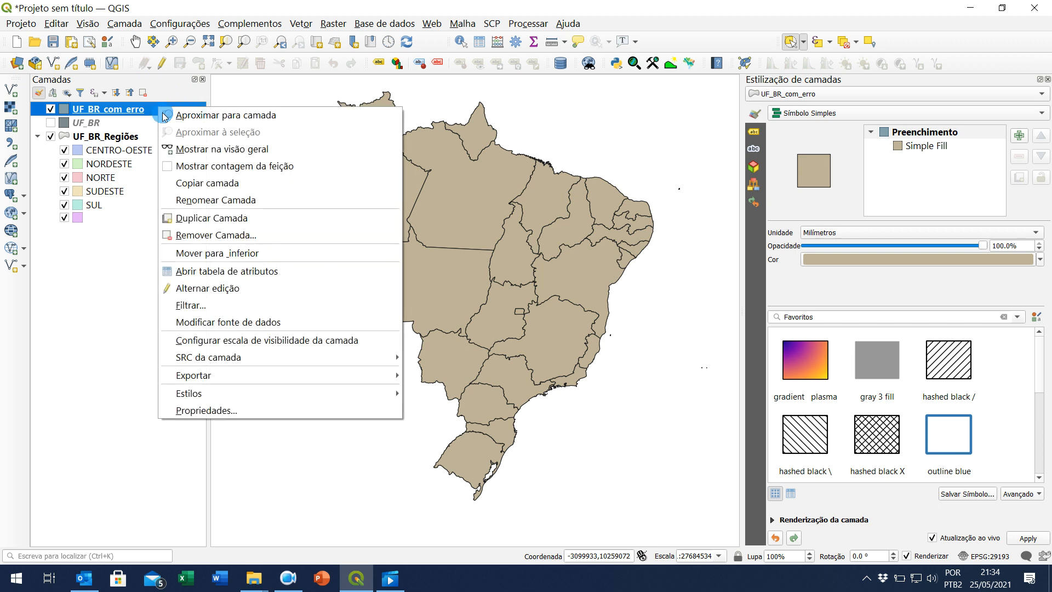
click(265, 272)
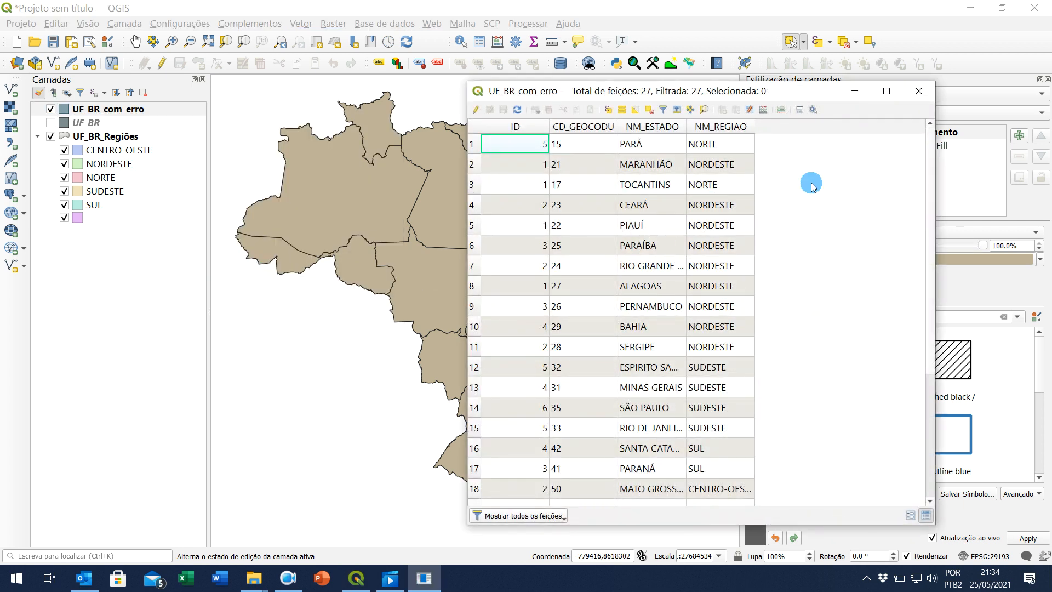
click(919, 91)
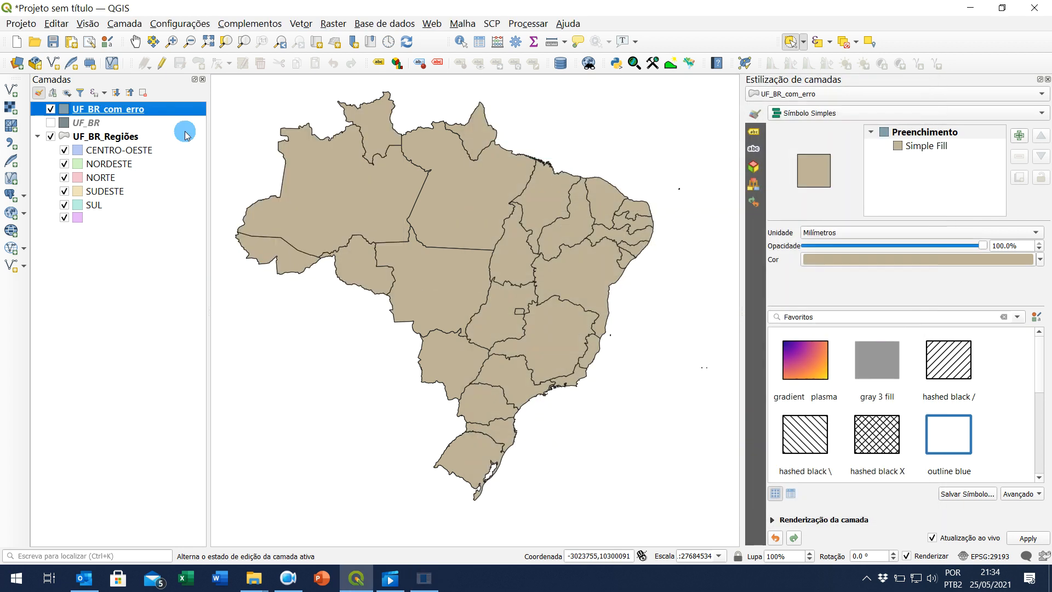
- Set the data source encoding of the UF_BR_com_erro layer to latin1 in its source properties and apply it
double_click(127, 112)
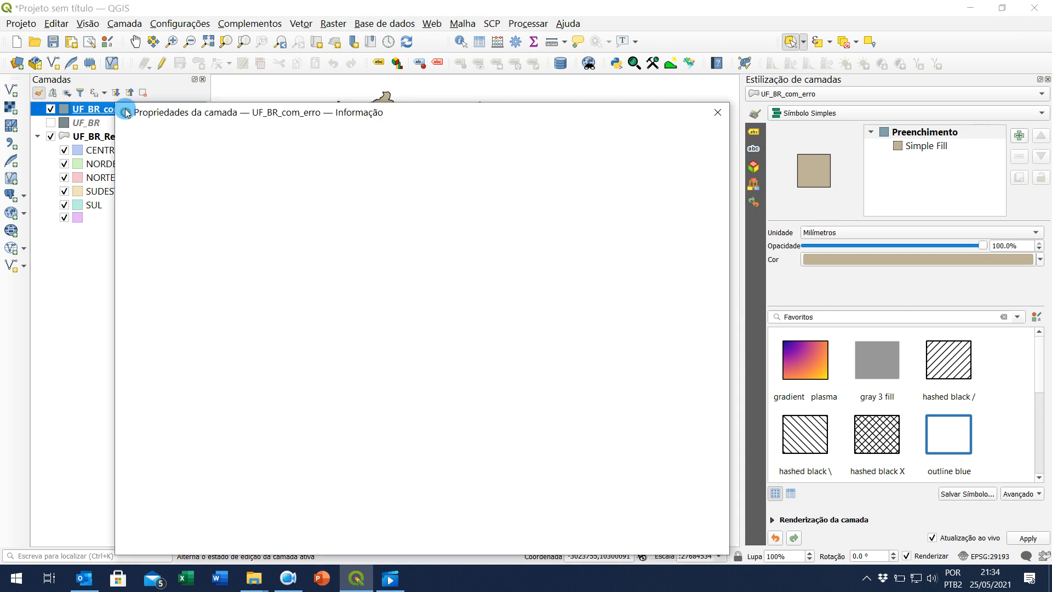
click(126, 112)
click(371, 114)
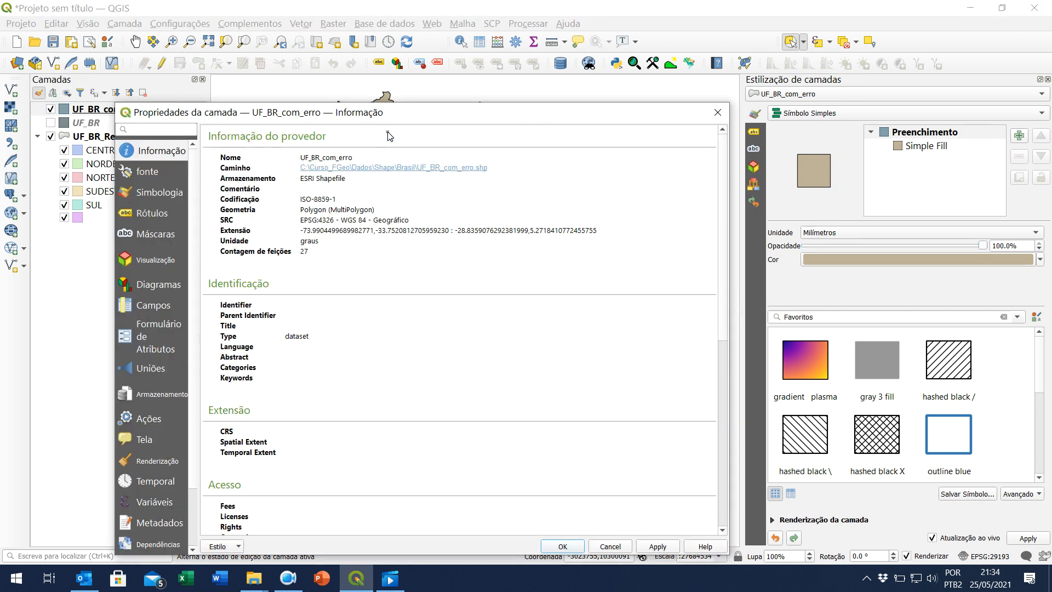
click(152, 172)
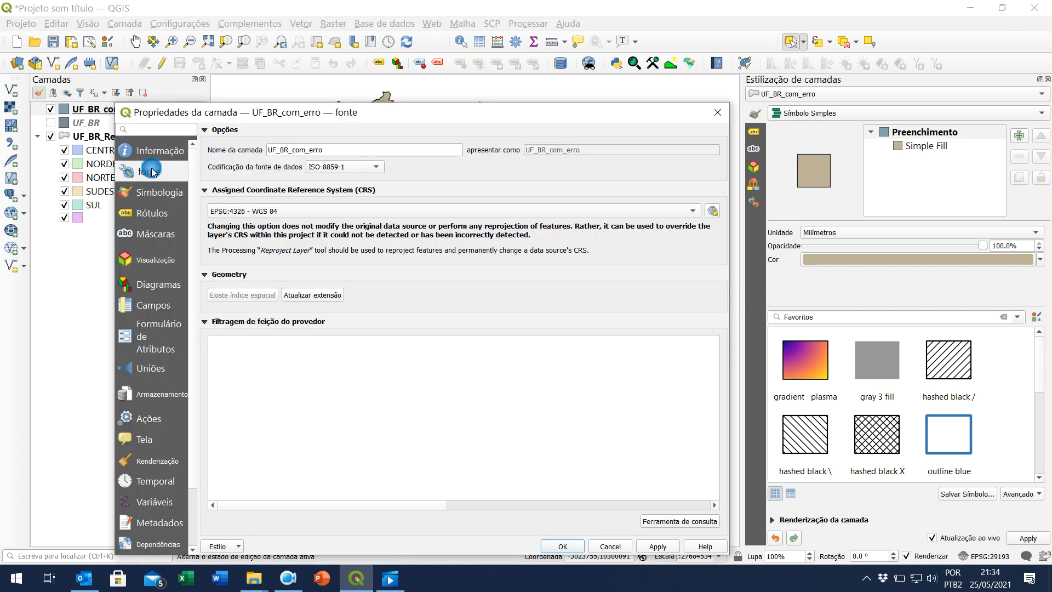
click(311, 170)
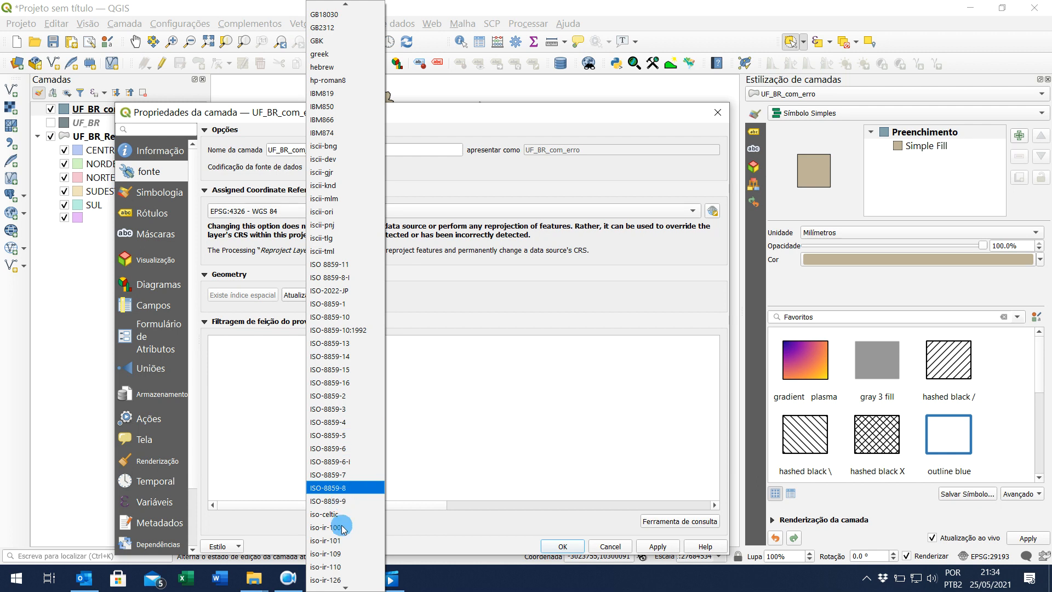
scroll(339, 545, down, 3)
scroll(339, 546, down, 3)
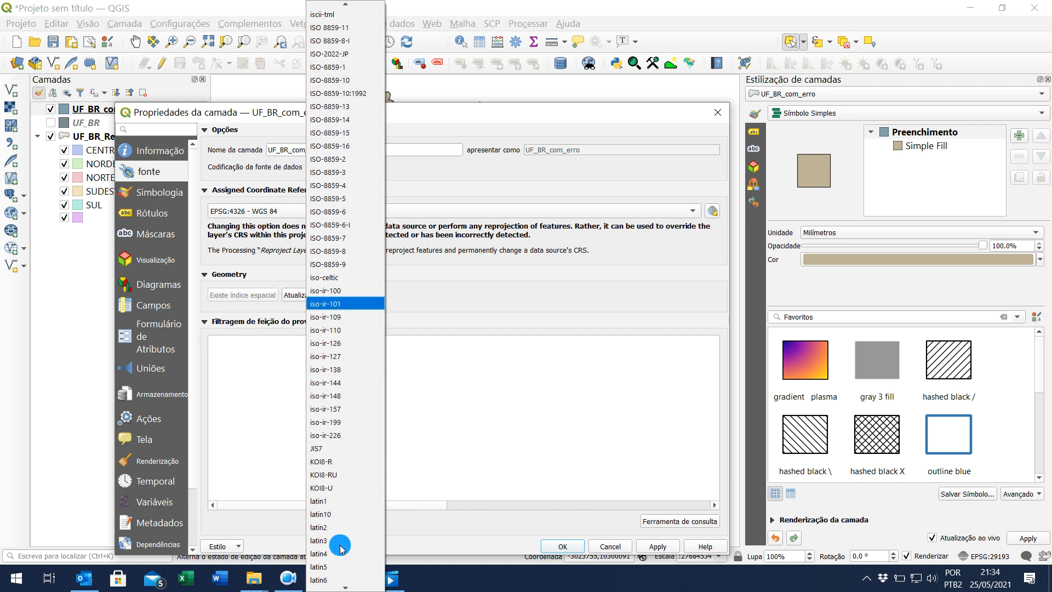
click(339, 508)
click(659, 547)
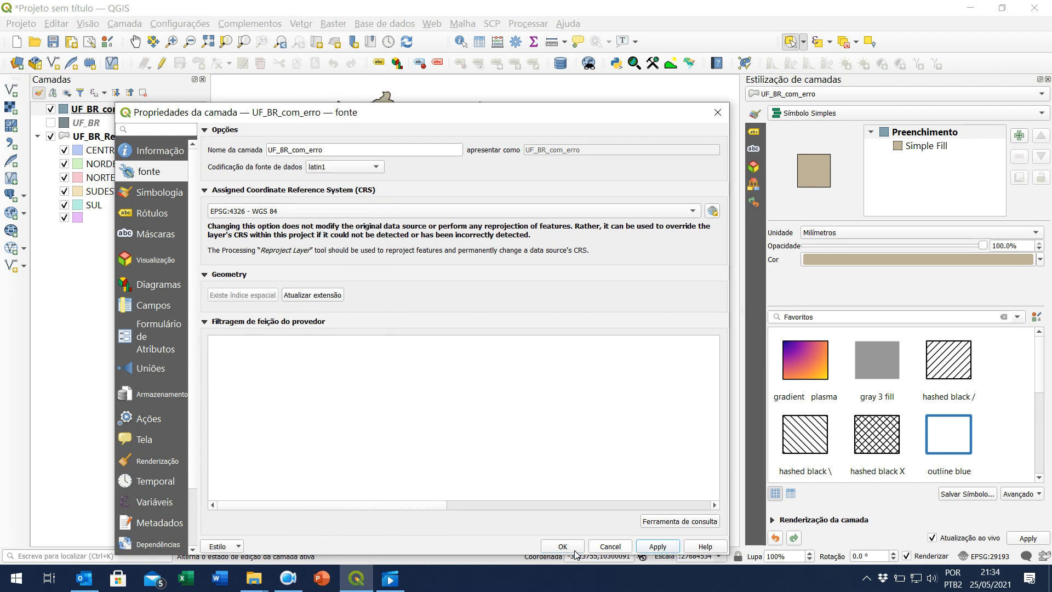
click(543, 547)
- Examine the accented state names in the attribute table of UF_BR_com_erro and close the table
click(94, 110)
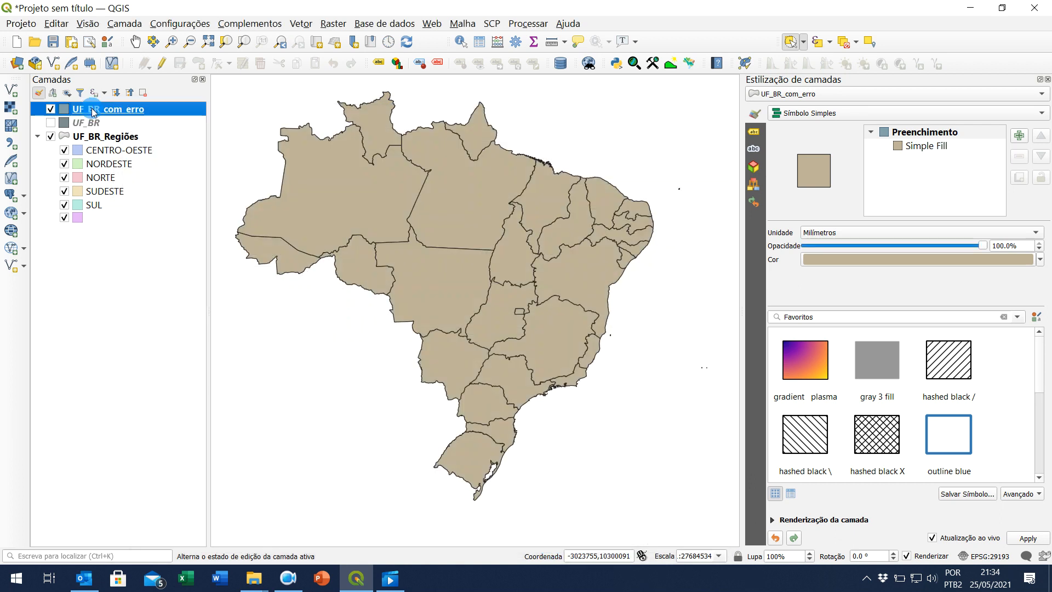
right_click(94, 112)
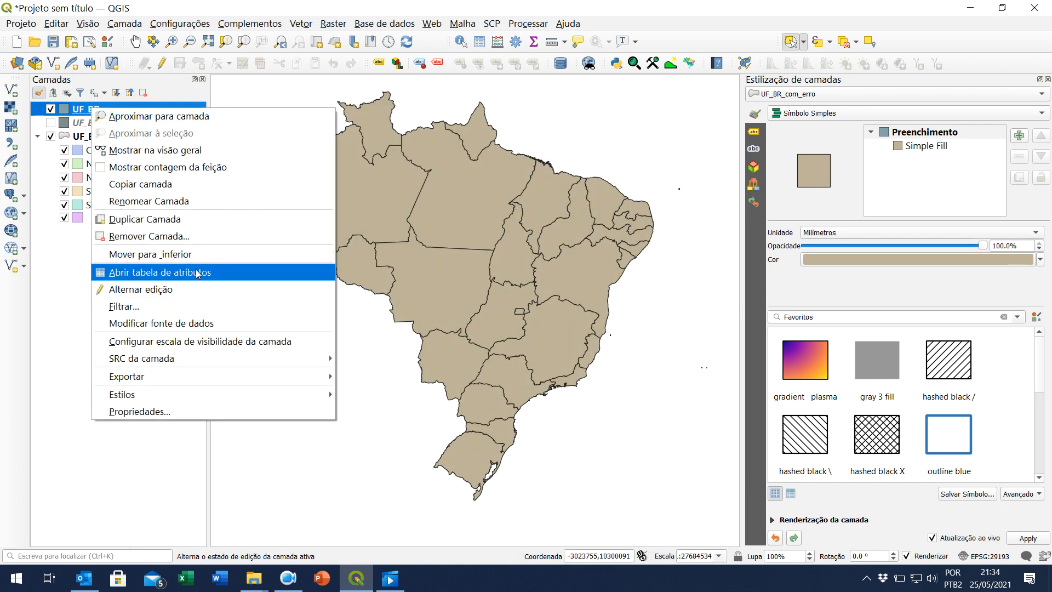
click(199, 273)
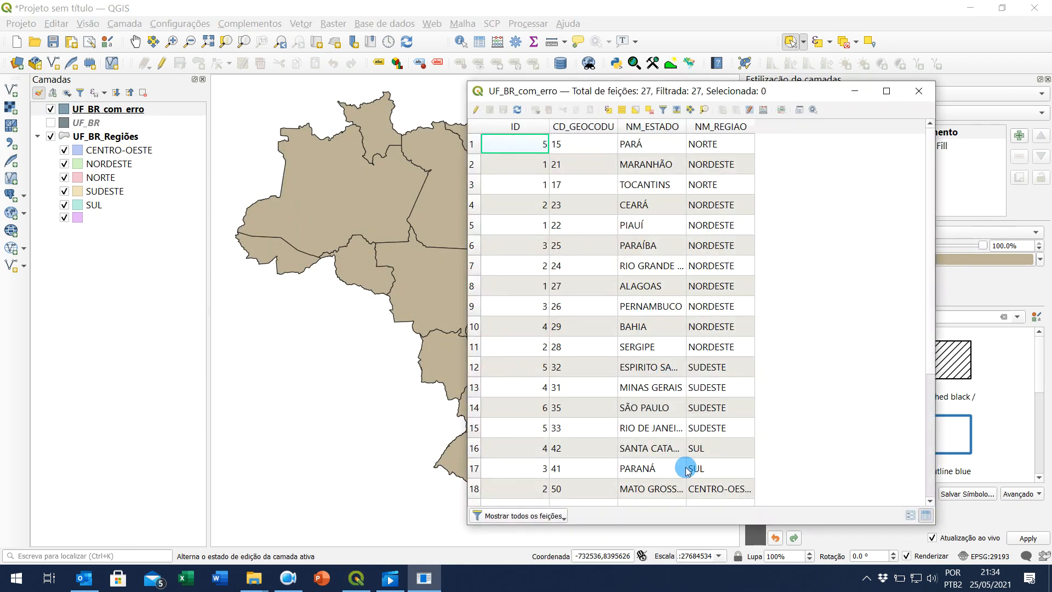
click(919, 91)
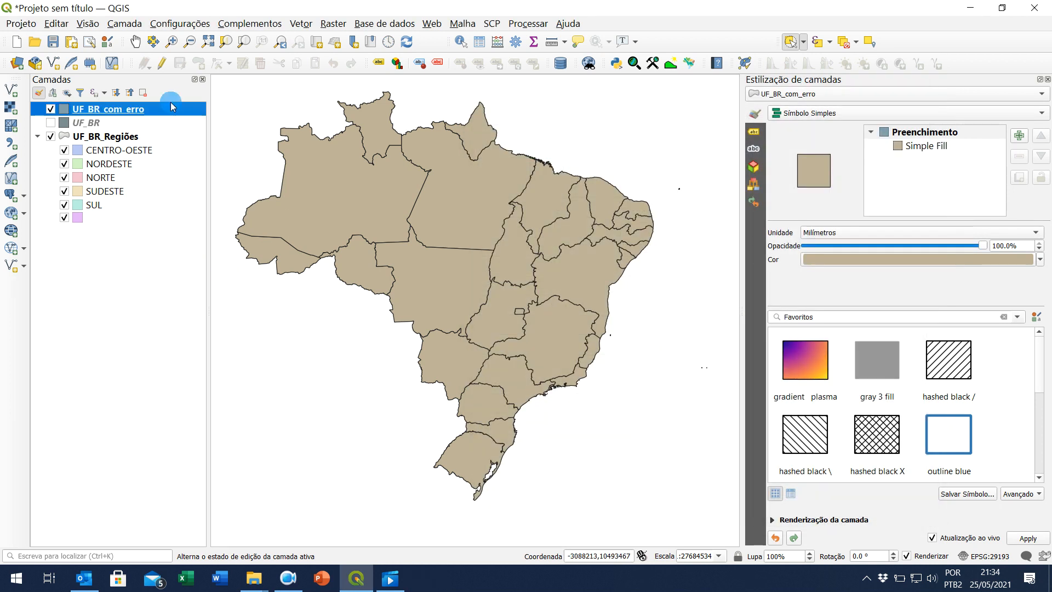
- Change the data source encoding of UF_BR_com_erro to EUC-JP and apply it
right_click(121, 108)
click(191, 407)
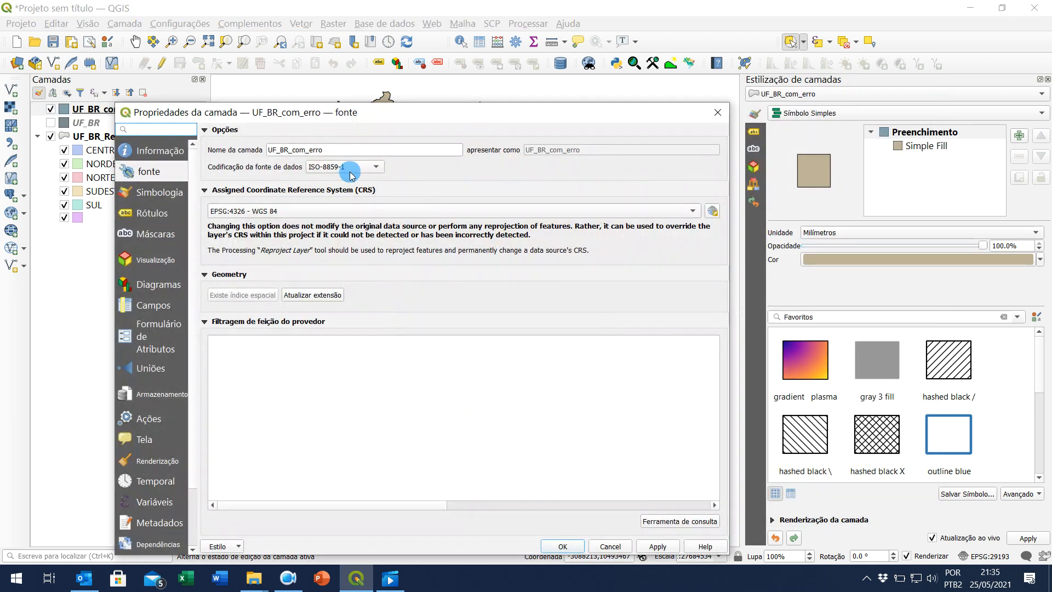
click(348, 168)
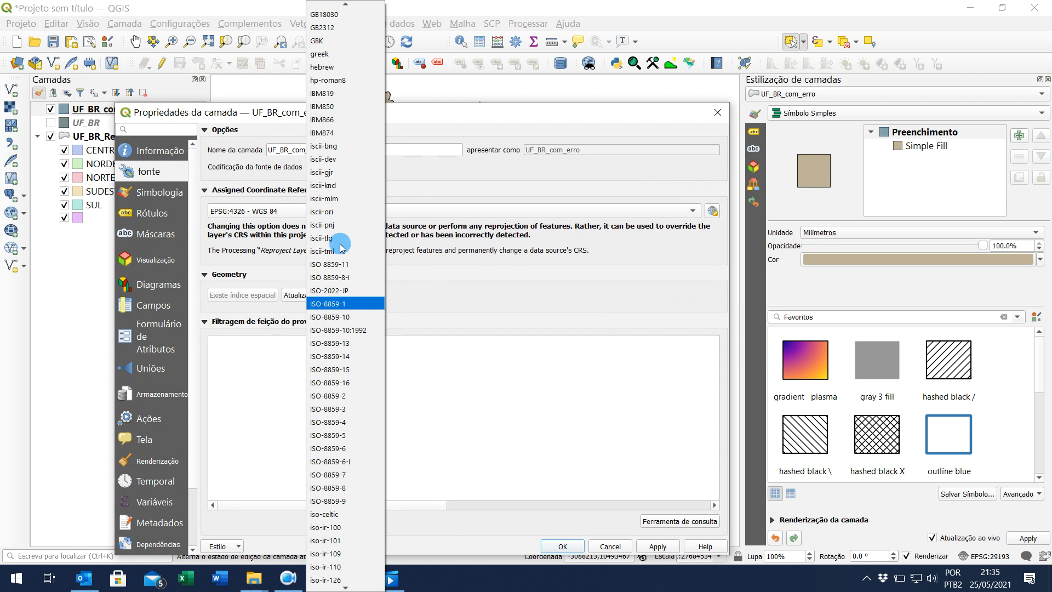
scroll(329, 504, down, 4)
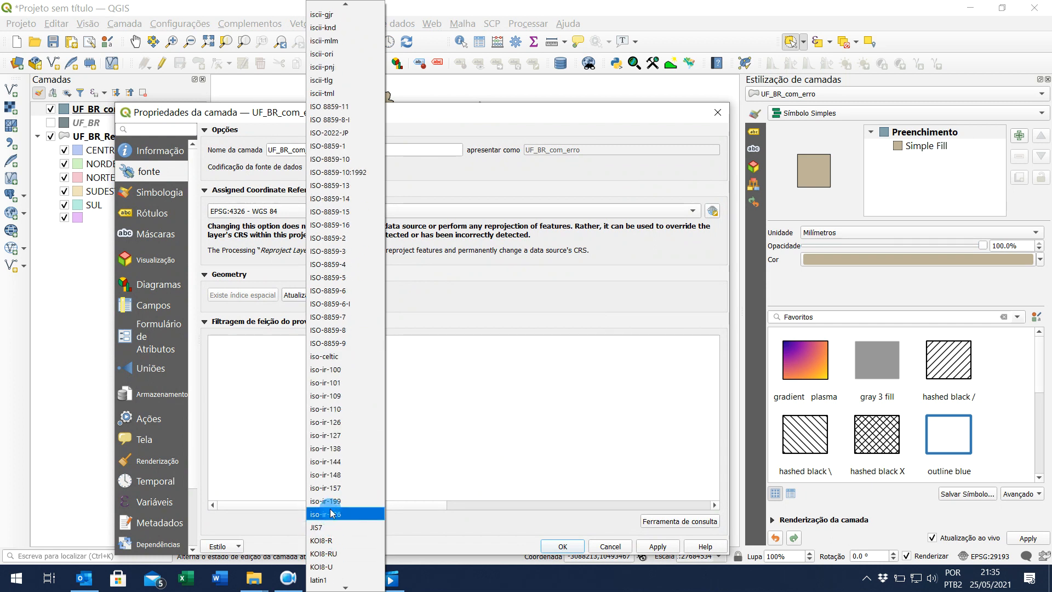
scroll(338, 142, up, 4)
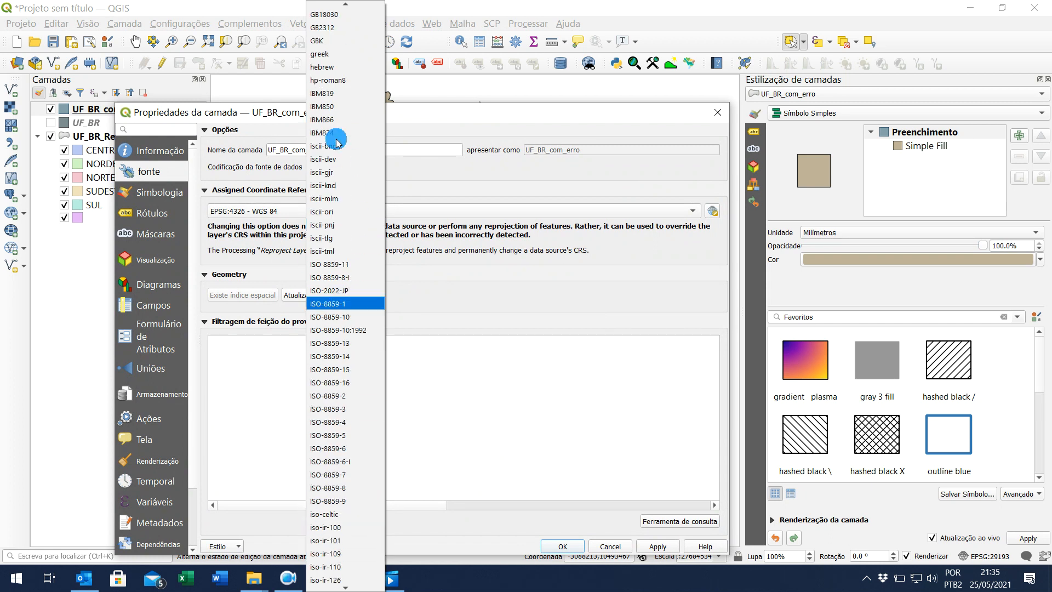
scroll(338, 143, up, 1)
click(327, 30)
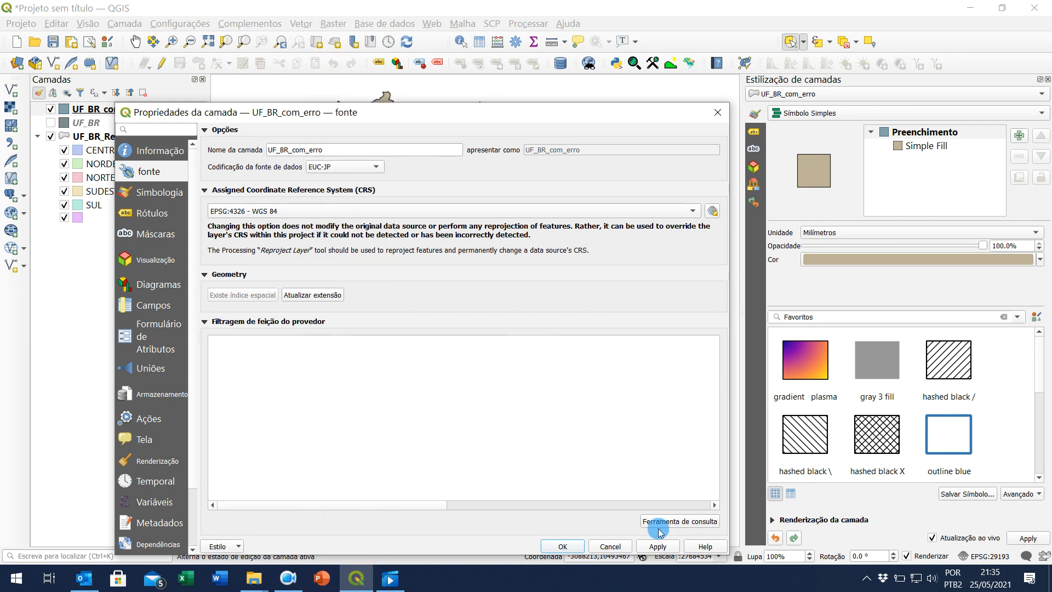
click(667, 547)
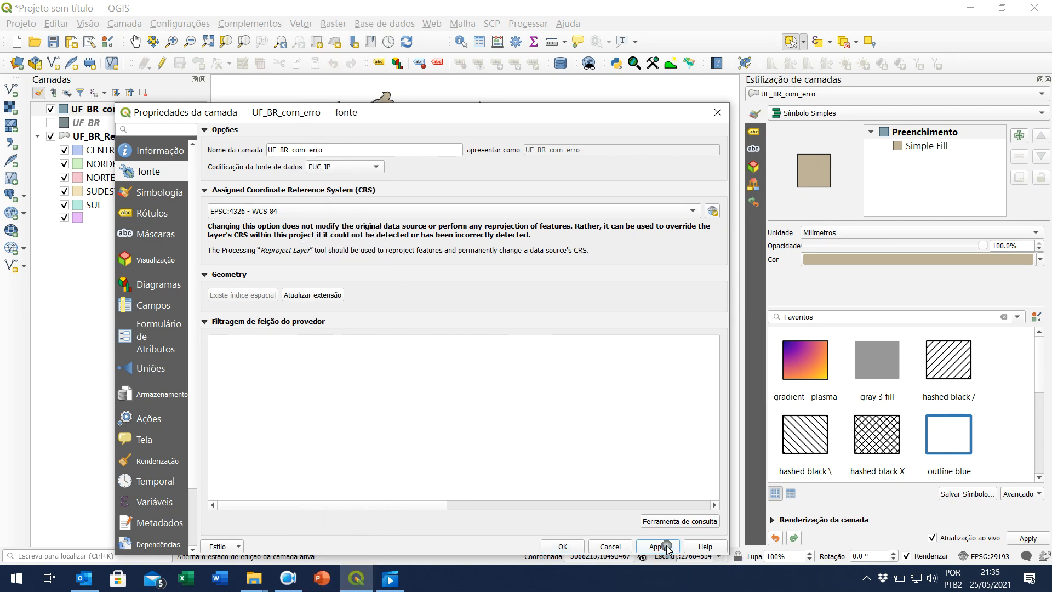
click(568, 547)
- Examine how the NM_ESTADO values of UF_BR_com_erro display with the EUC-JP encoding and close the attribute table
right_click(108, 112)
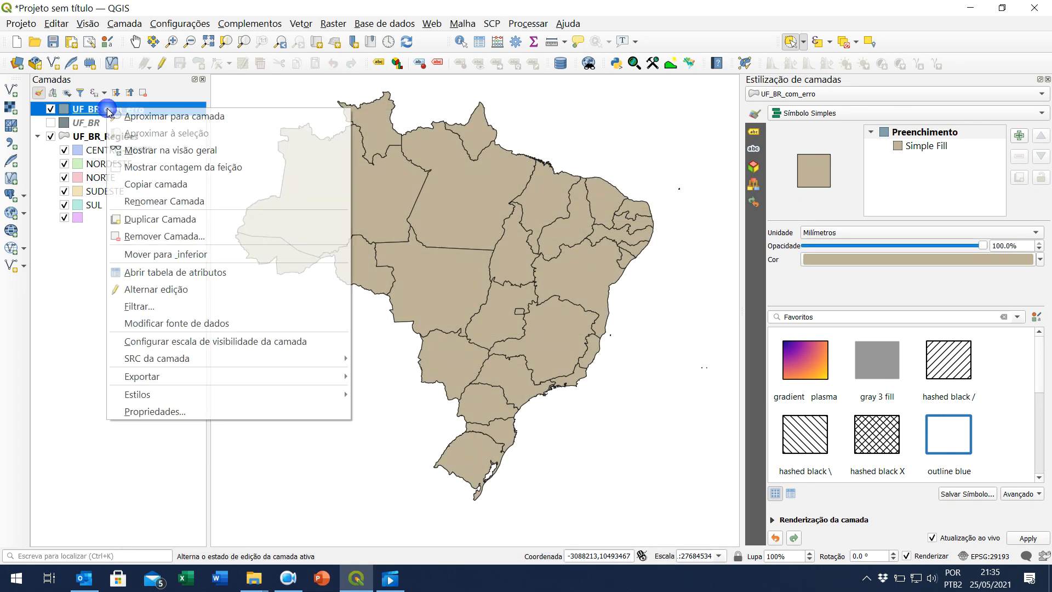
click(184, 269)
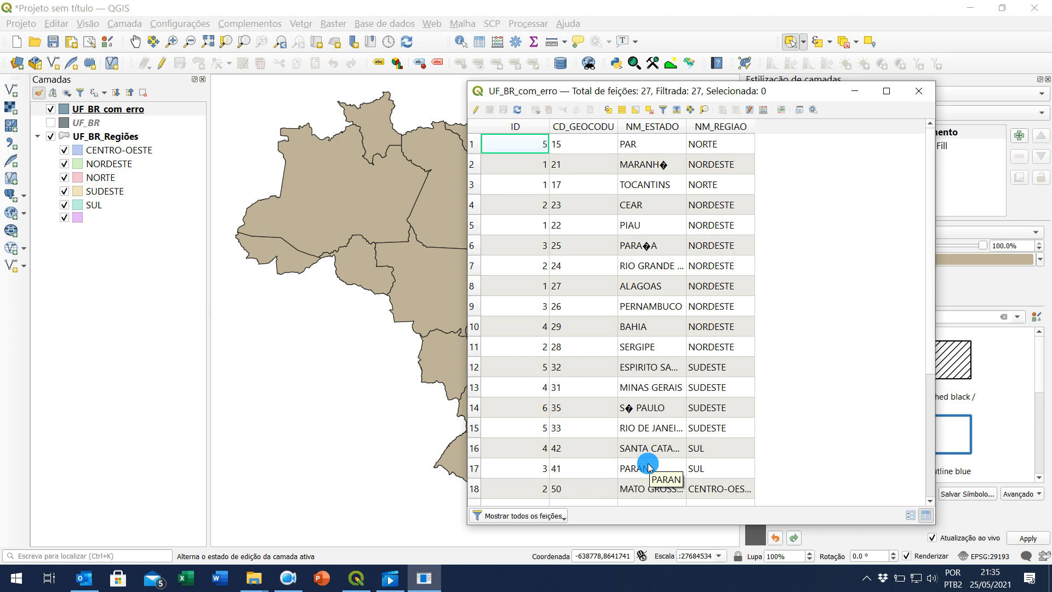
click(919, 91)
- Change the data source encoding of UF_BR_com_erro to ISO 8859-8-I and apply it
right_click(121, 111)
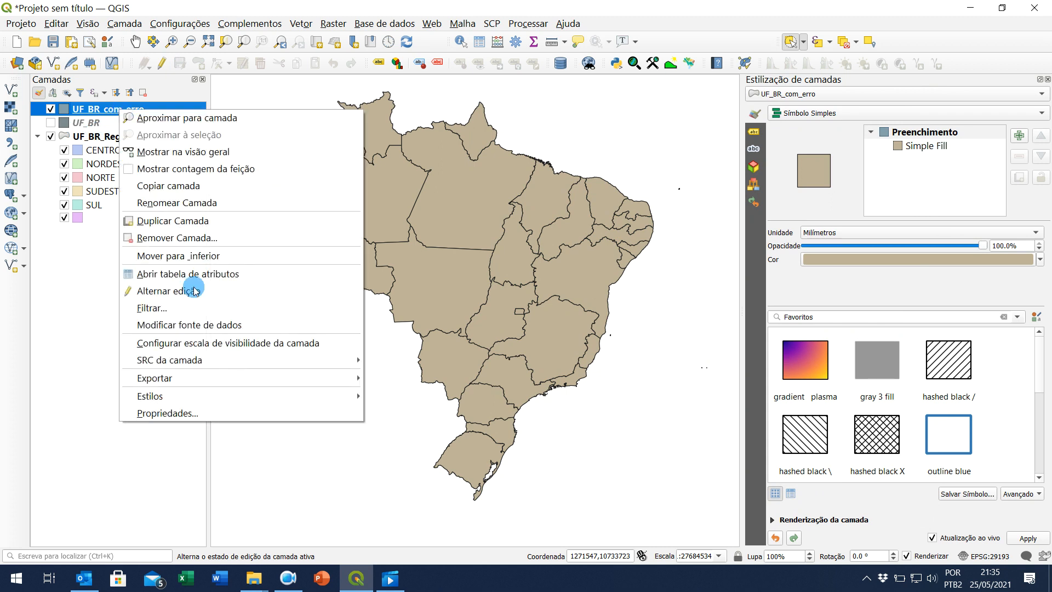
click(235, 414)
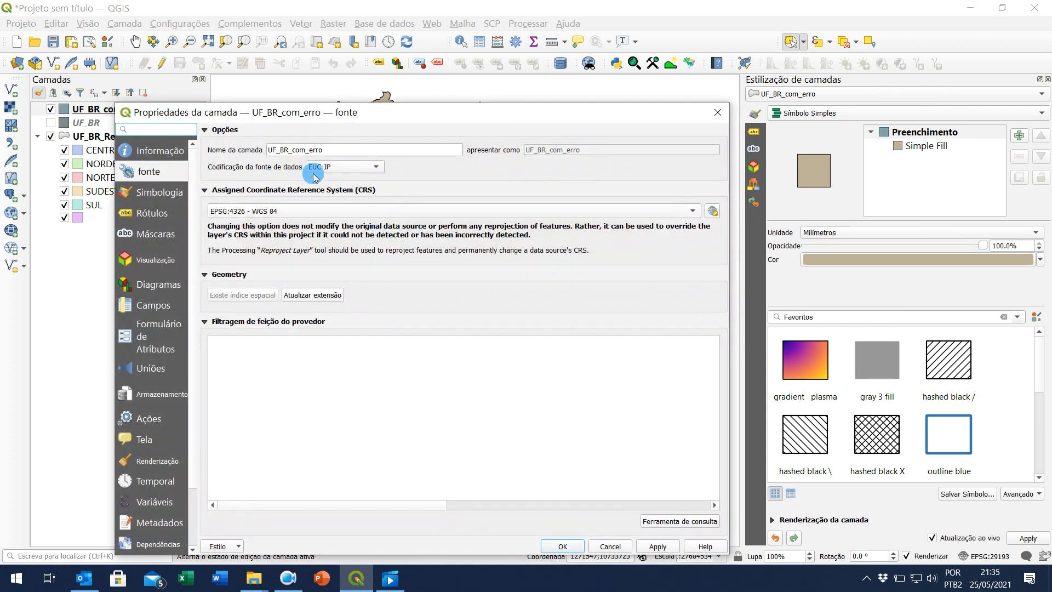
click(310, 167)
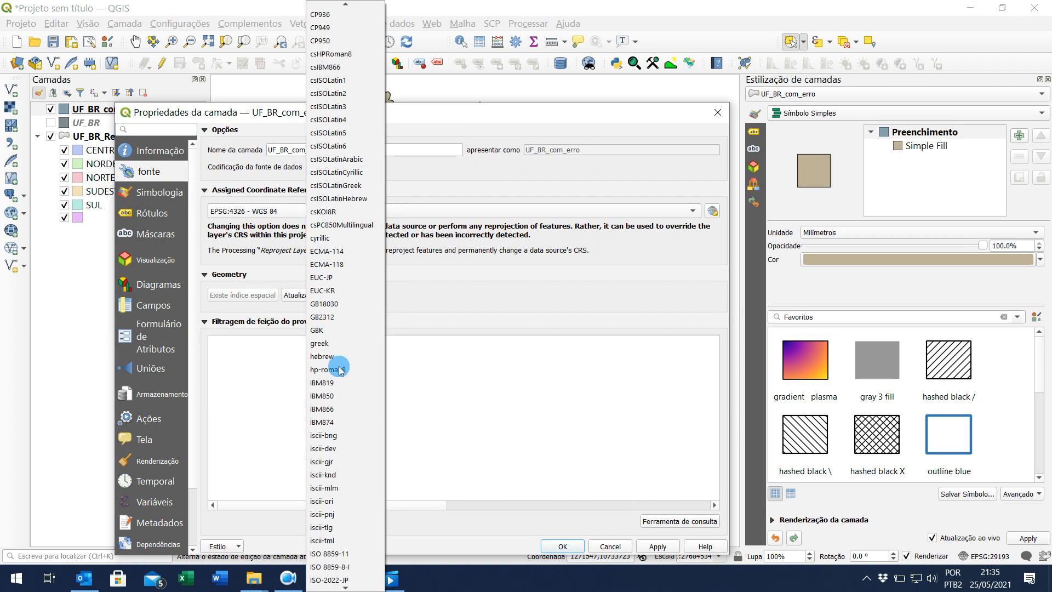
scroll(343, 362, down, 7)
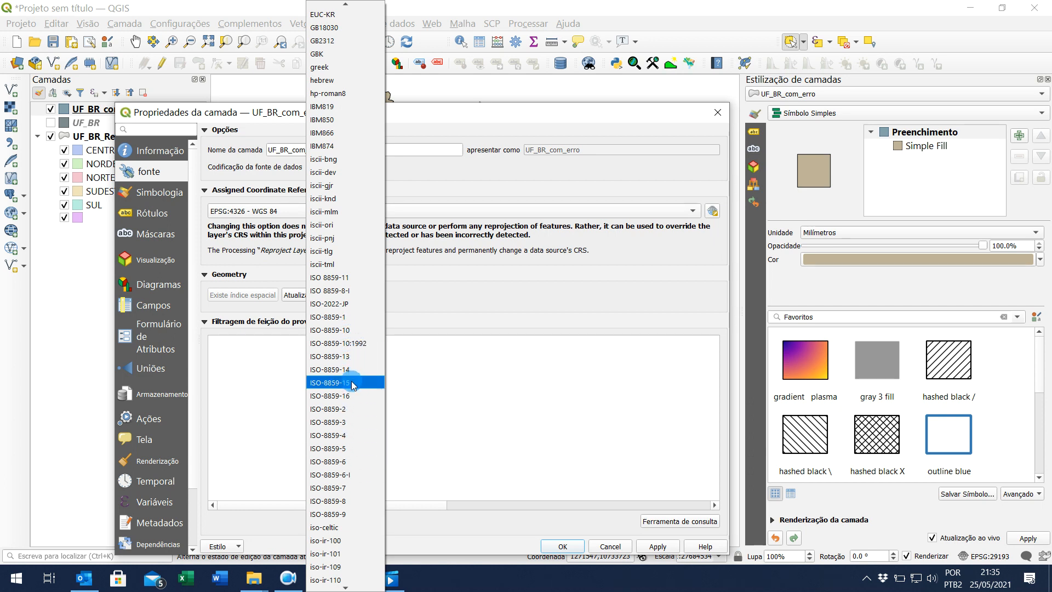
click(352, 296)
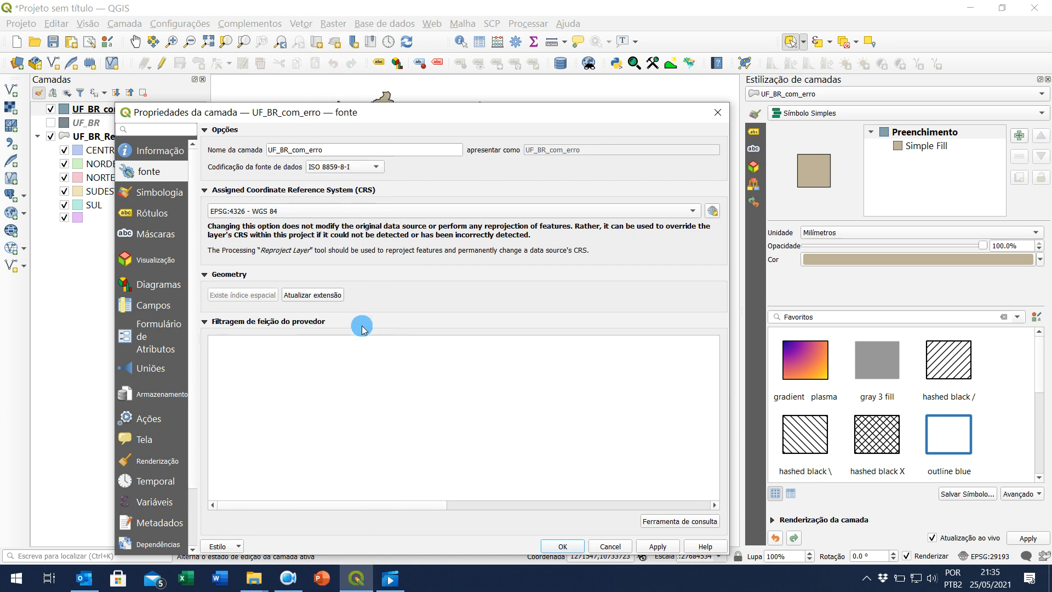
click(649, 548)
click(565, 547)
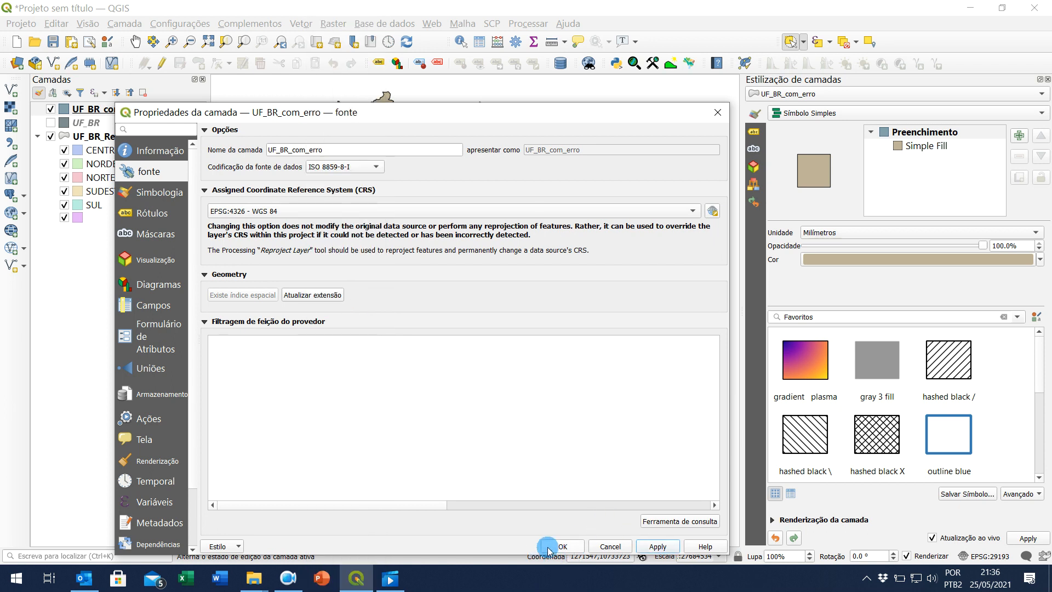
- Check the source encoding in the properties of UF_BR_com_erro and inspect the NM_ESTADO values in its attribute table
click(99, 113)
right_click(98, 114)
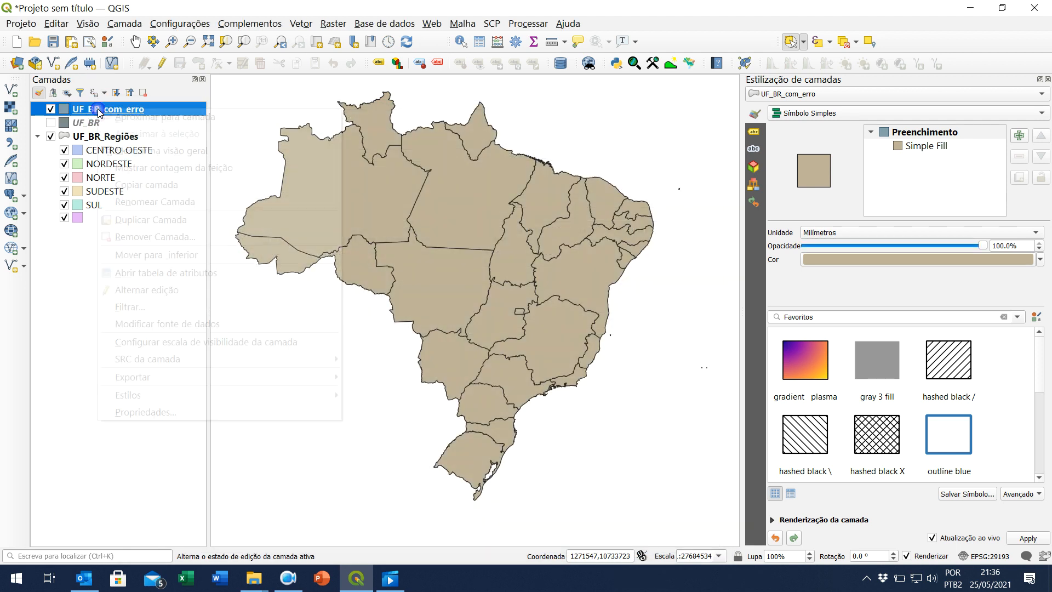
click(187, 418)
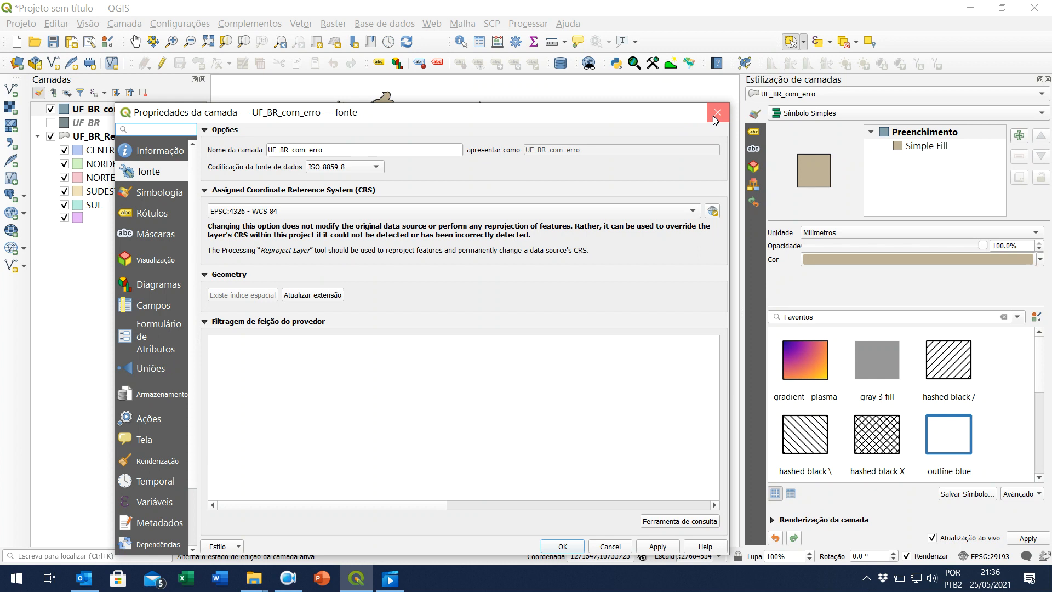
click(715, 120)
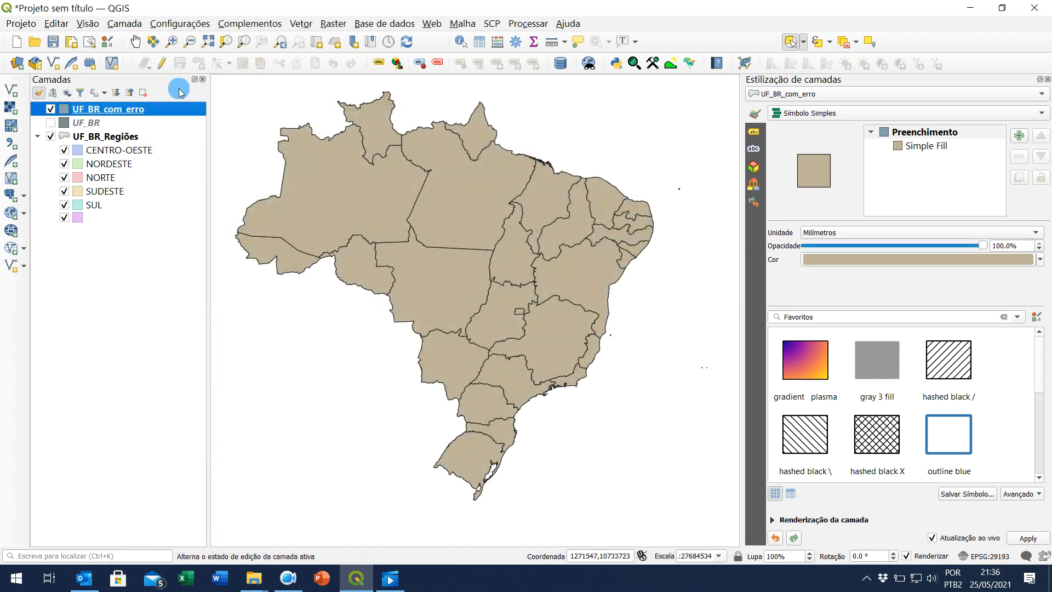
right_click(127, 109)
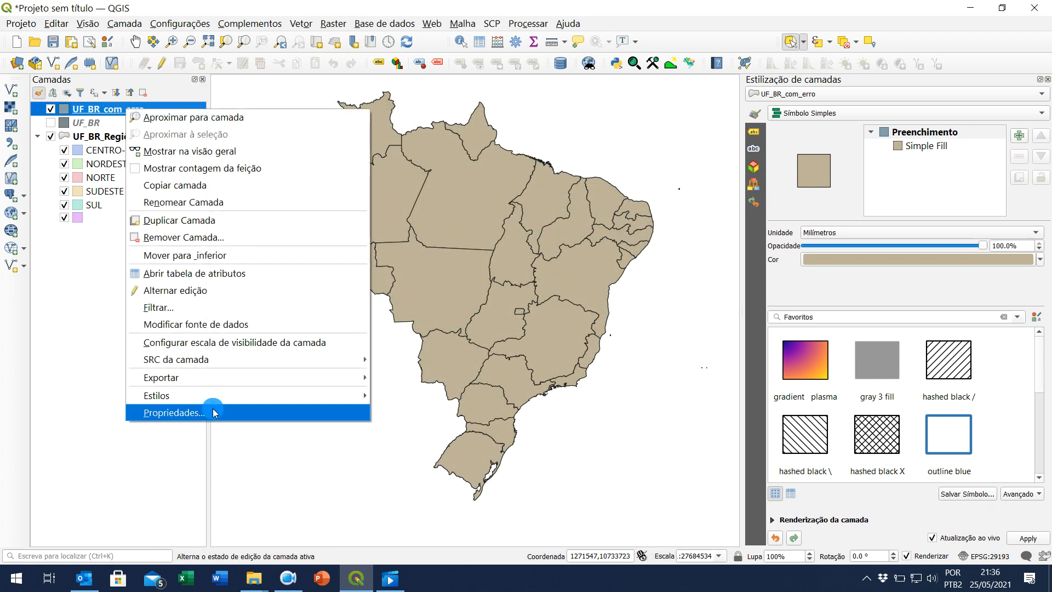
click(196, 274)
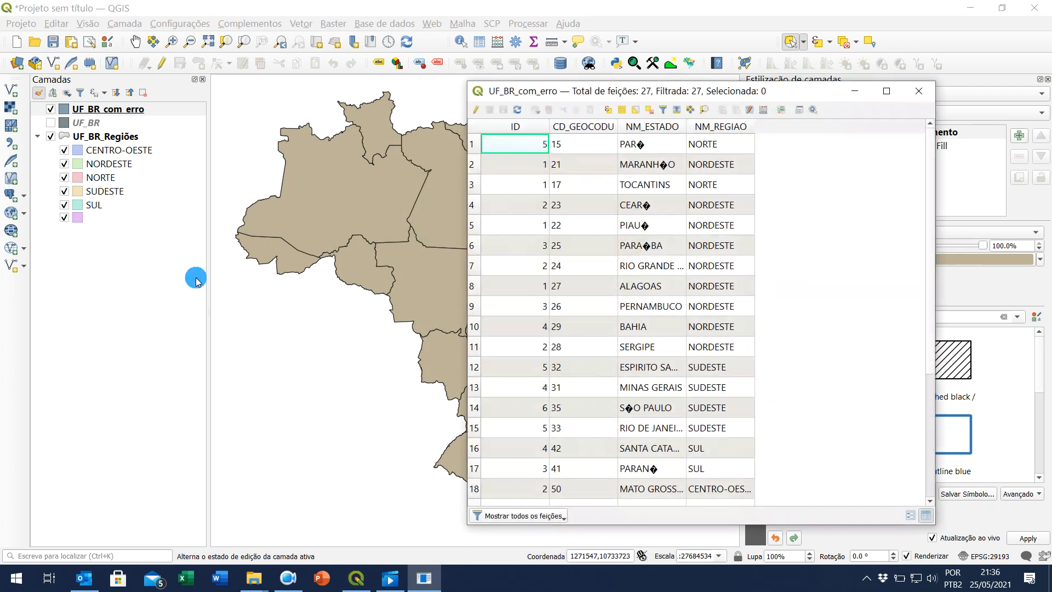
click(919, 91)
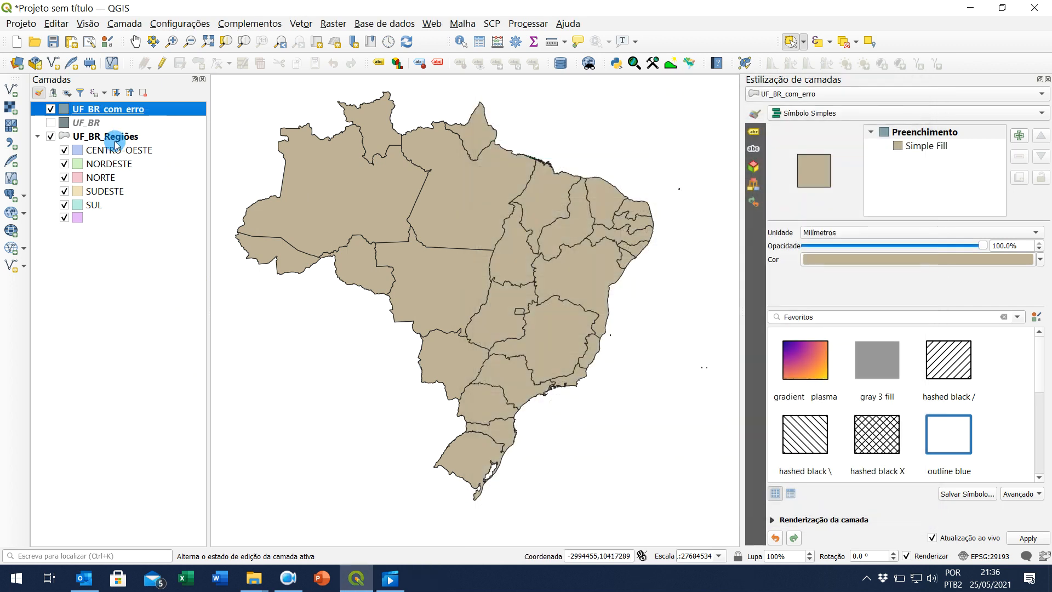
- Set the data source encoding of UF_BR_com_erro back to latin1 and confirm the layer properties
right_click(121, 114)
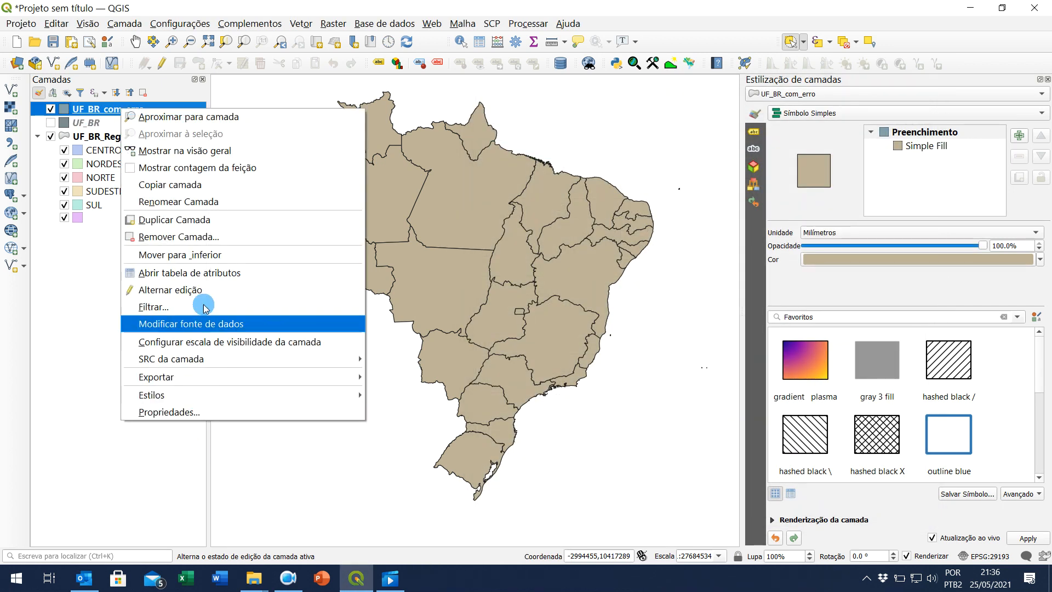
click(211, 413)
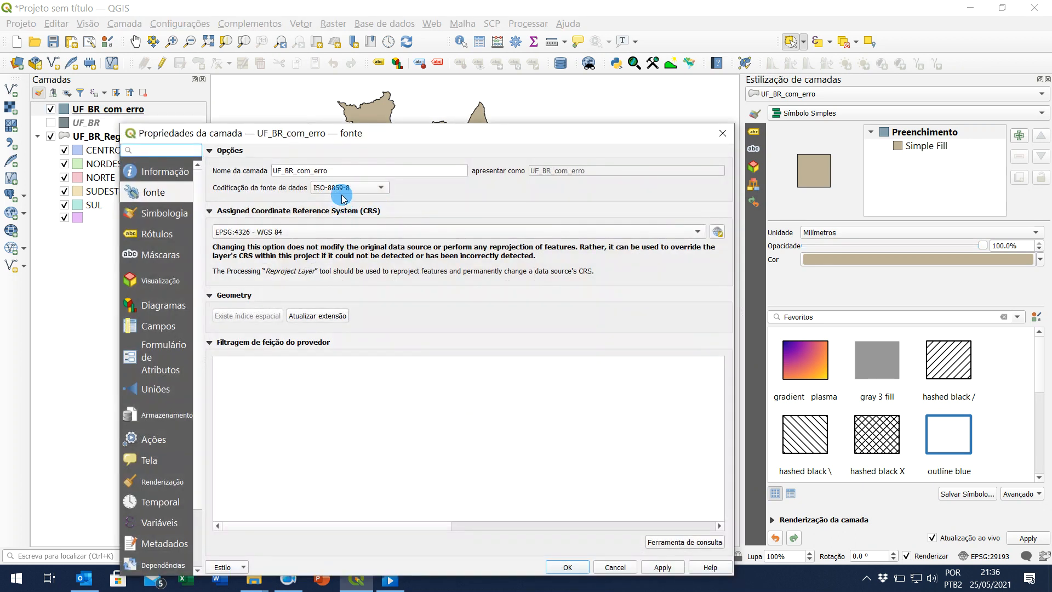
click(341, 188)
scroll(340, 505, down, 12)
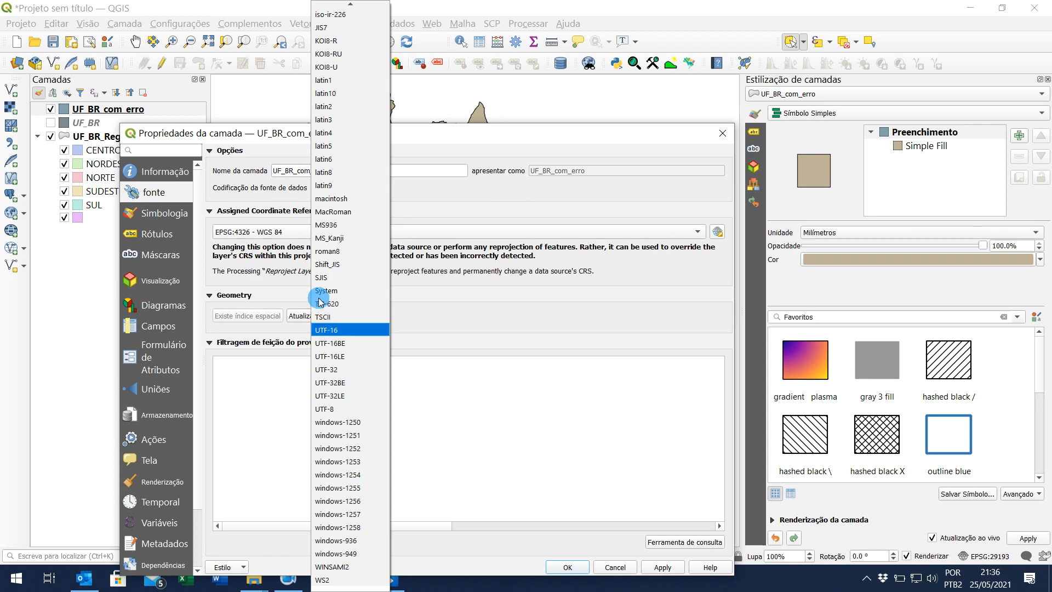
click(326, 81)
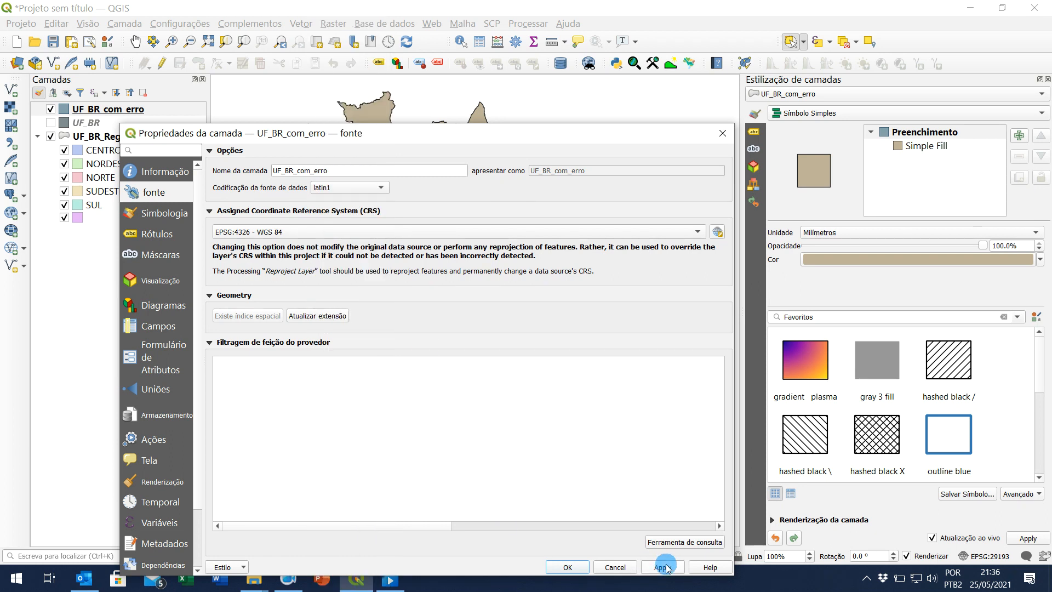
click(566, 568)
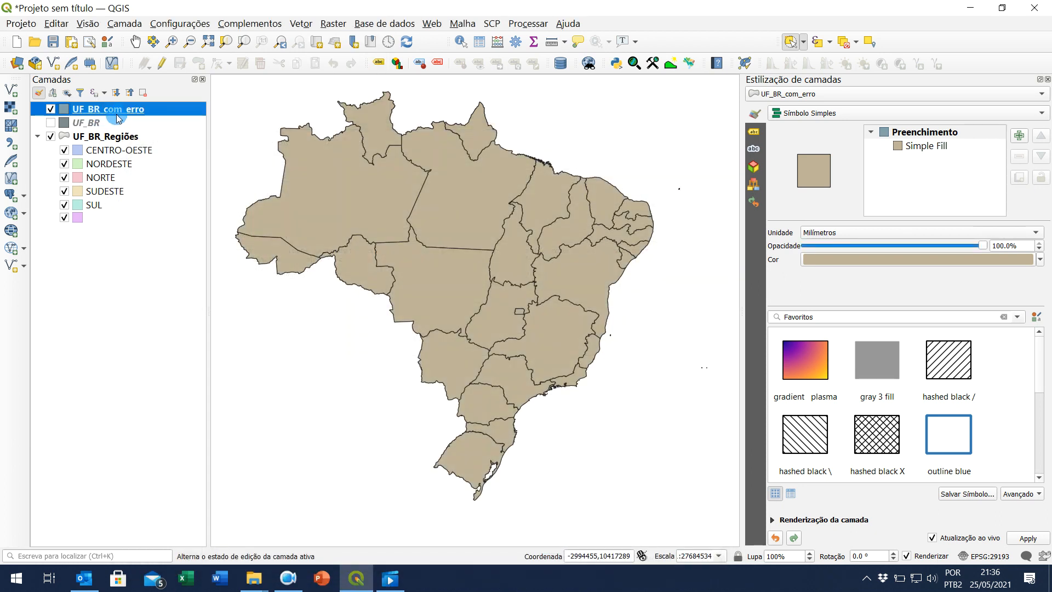
- Inspect the NM_ESTADO values in the attribute table of UF_BR_com_erro and close the table
right_click(114, 110)
click(190, 273)
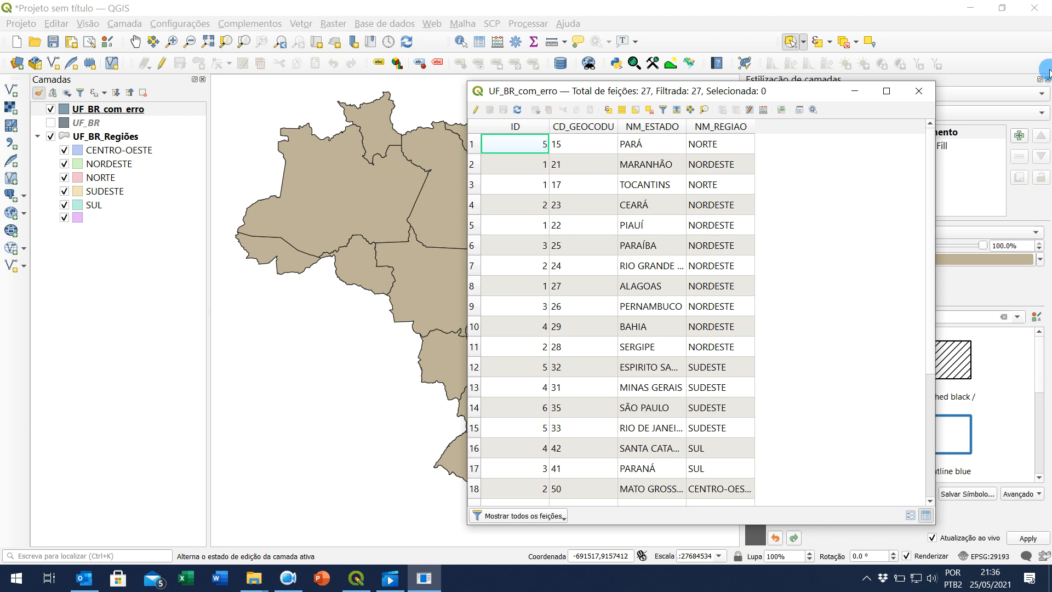
click(919, 91)
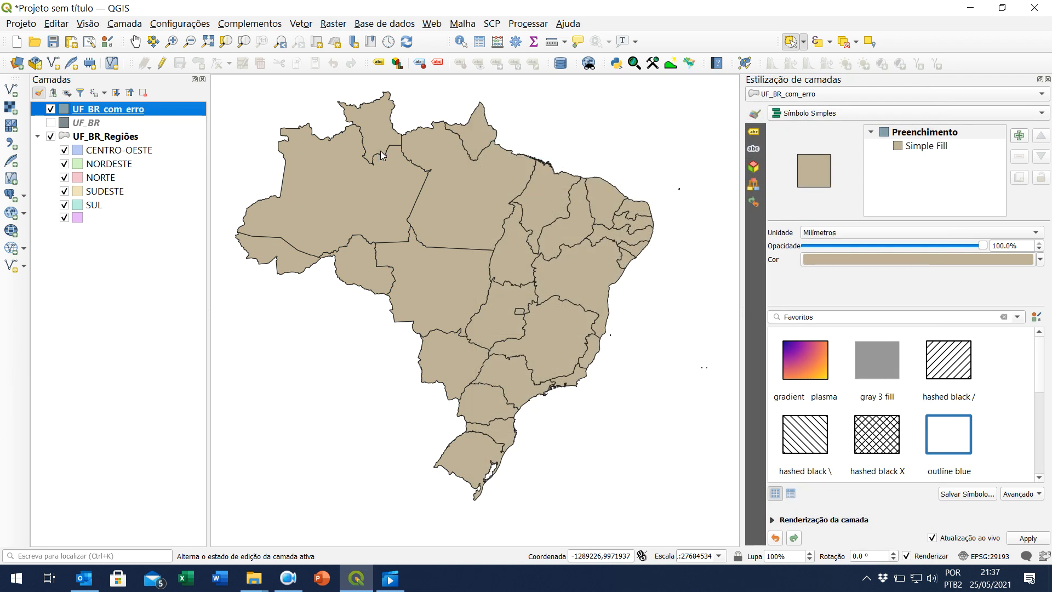
- Hide the UF_BR_com_erro and UF_BR_Regiões layers and collapse the UF_BR_Regiões category legend
click(51, 110)
click(50, 137)
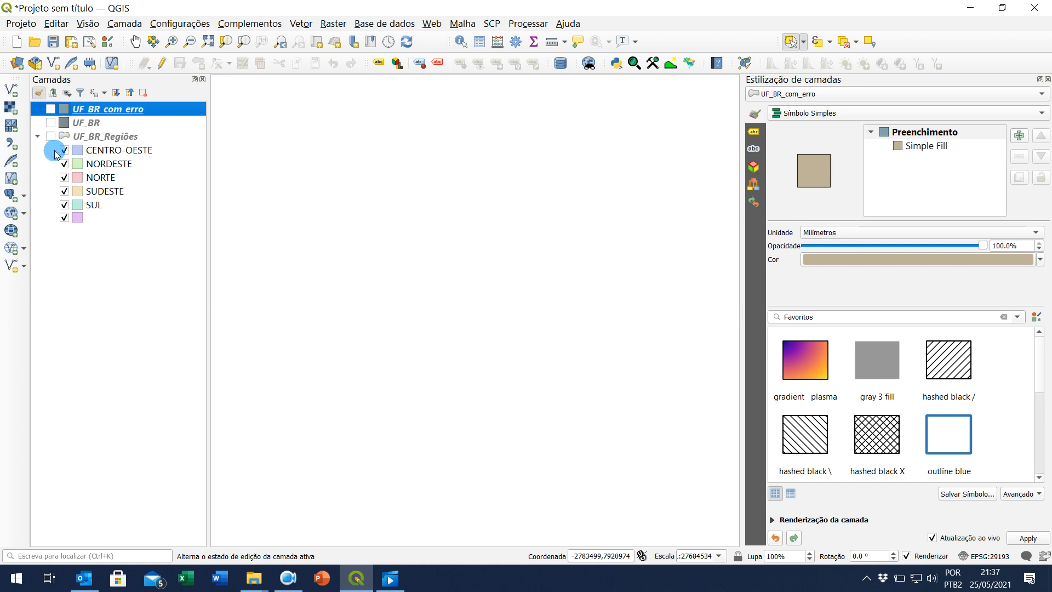
click(37, 136)
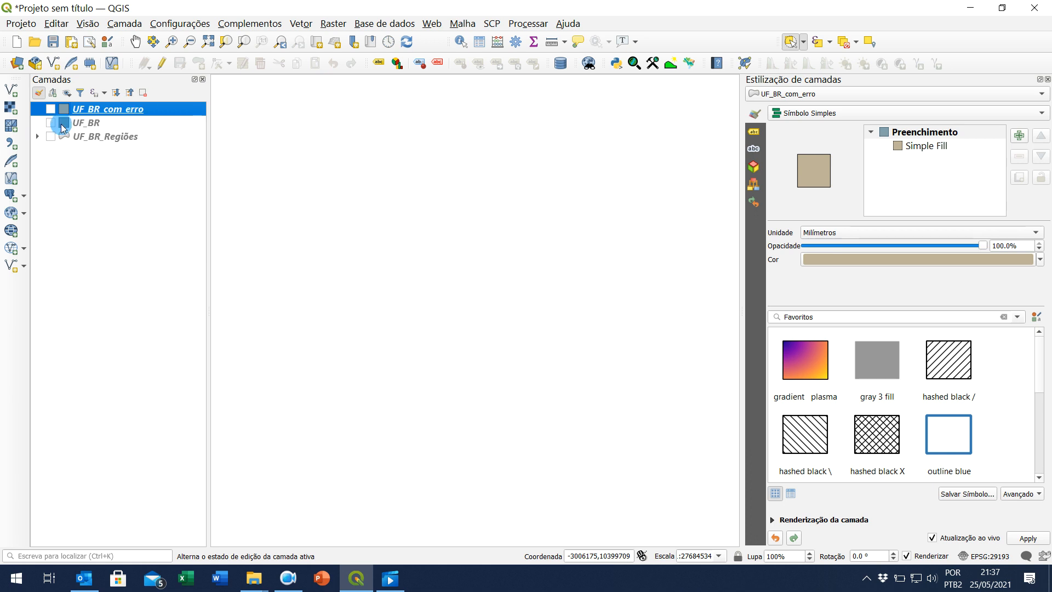
click(301, 25)
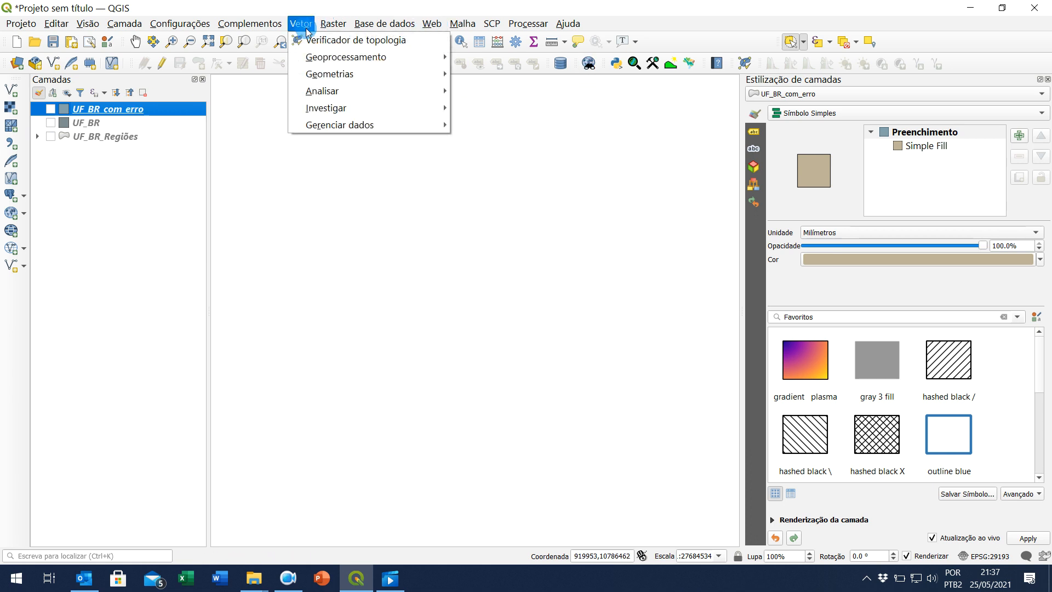
click(326, 56)
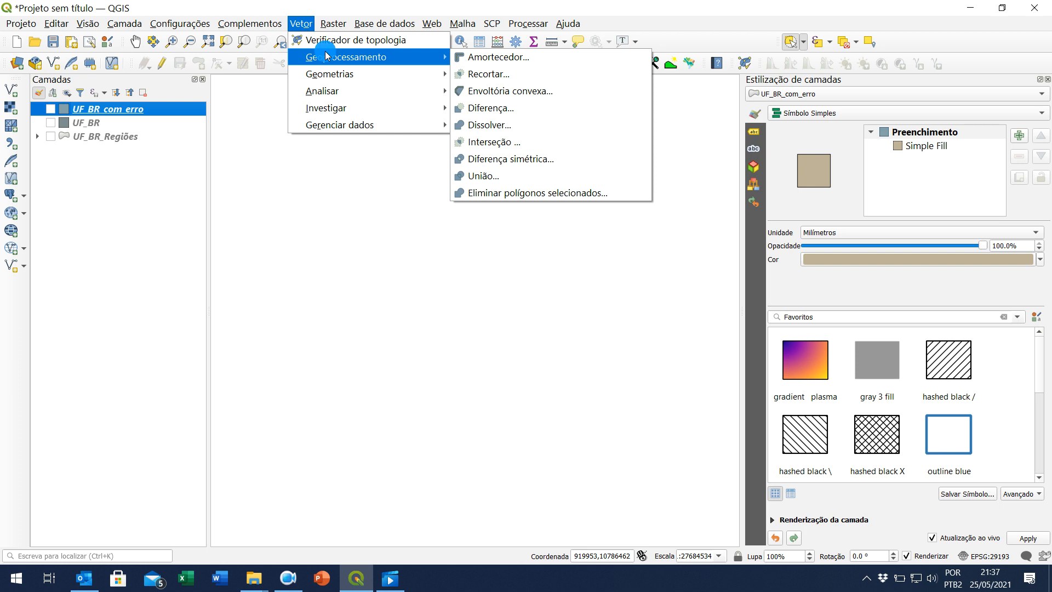
click(344, 59)
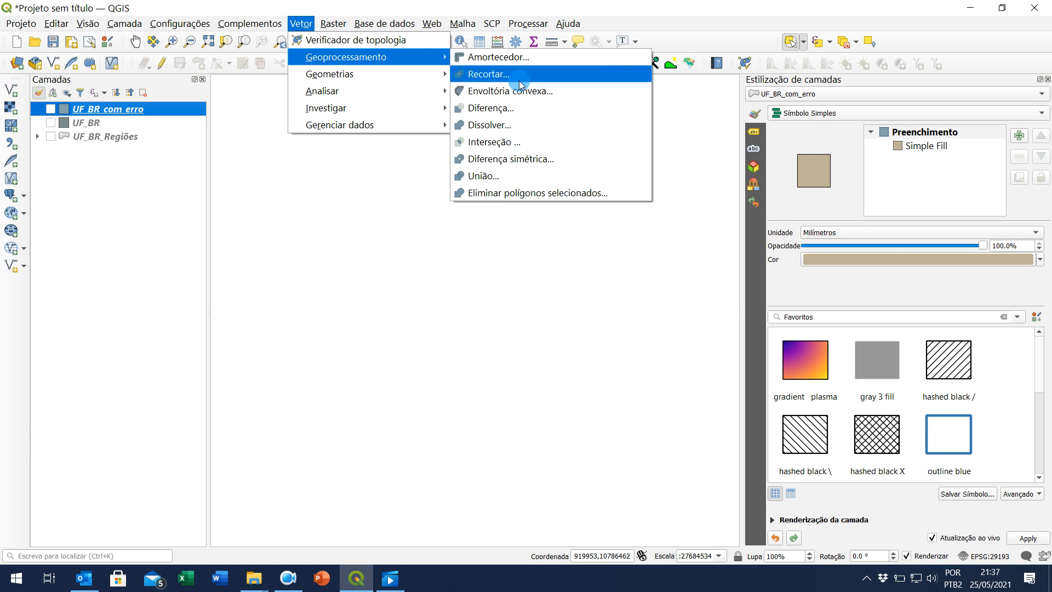
mouse_move(409, 77)
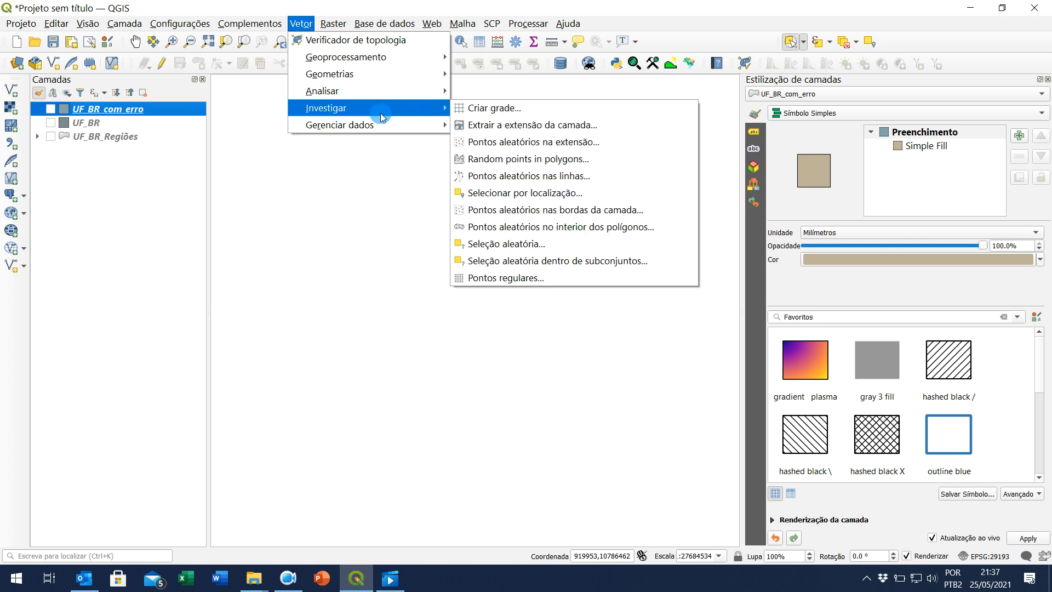
mouse_move(371, 129)
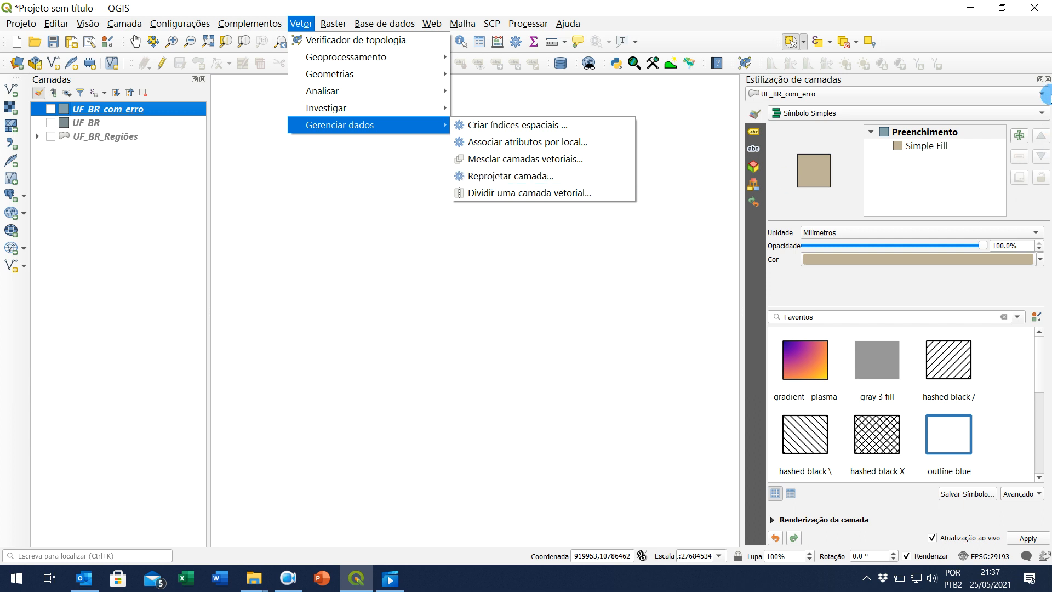
- Close the layer styling panel and open the Processing toolbox
click(1048, 81)
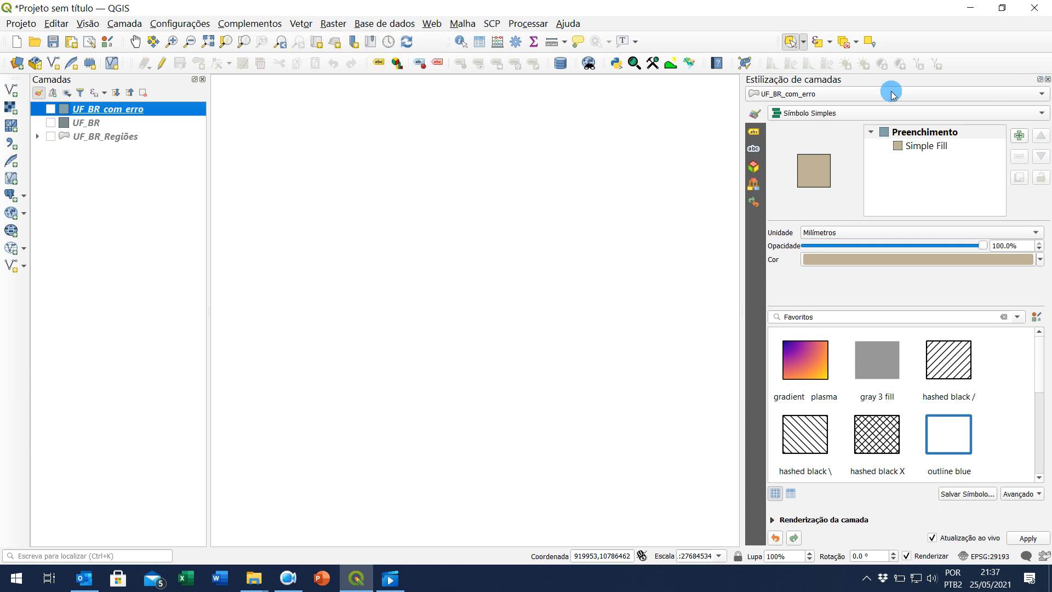
click(1048, 80)
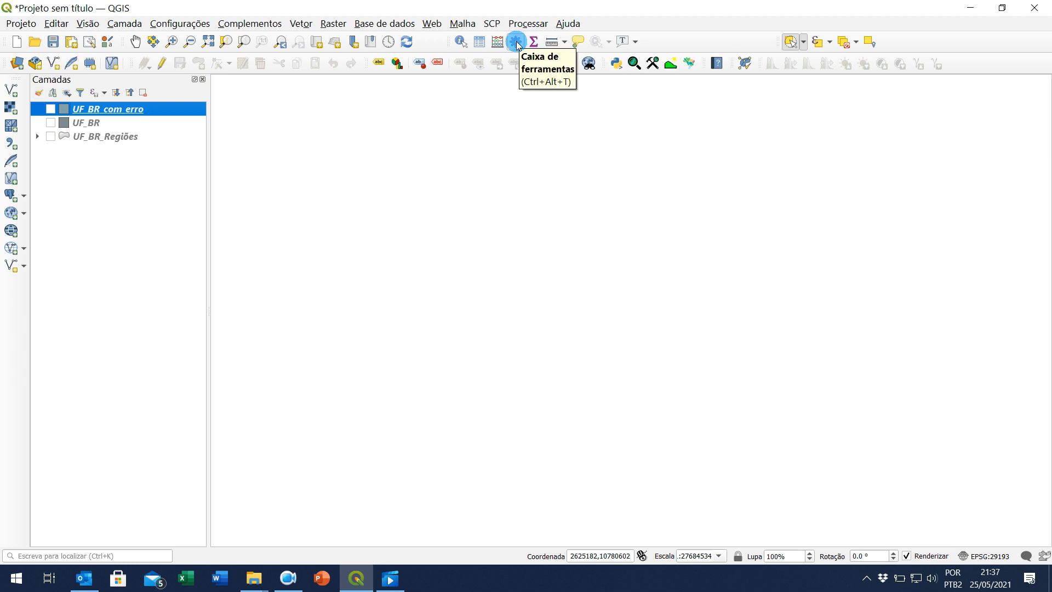
click(516, 43)
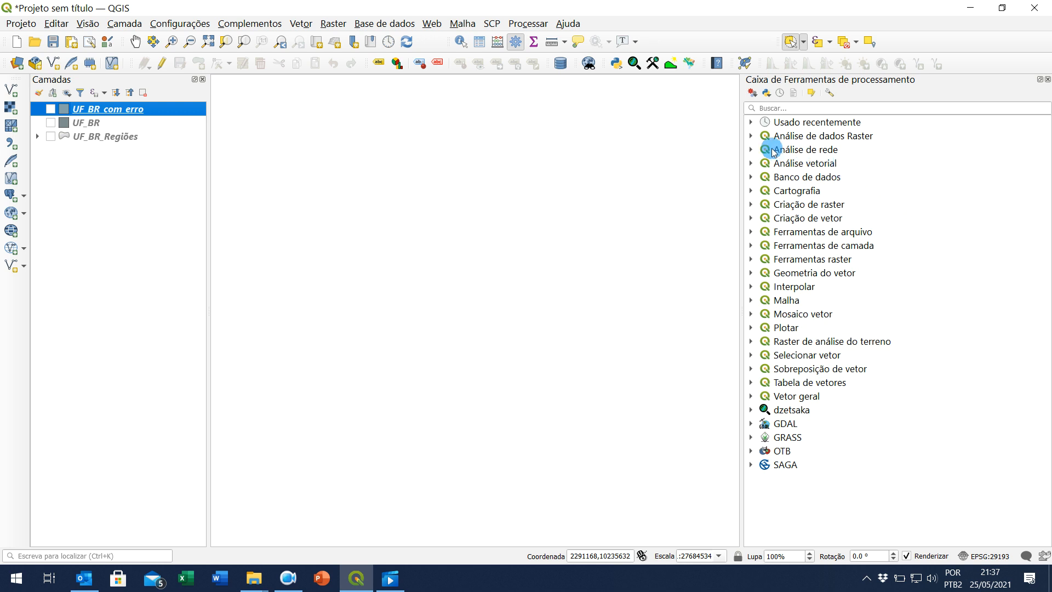
- Examine the algorithms in the toolbox's raster analysis, network analysis, vector analysis and cartography groups
click(752, 136)
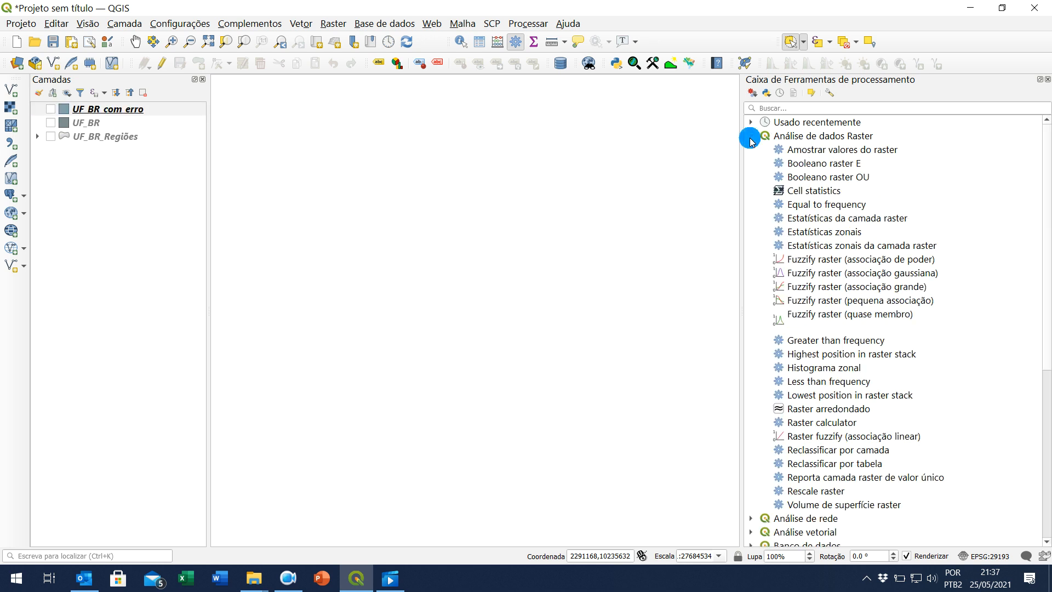
click(751, 138)
click(751, 154)
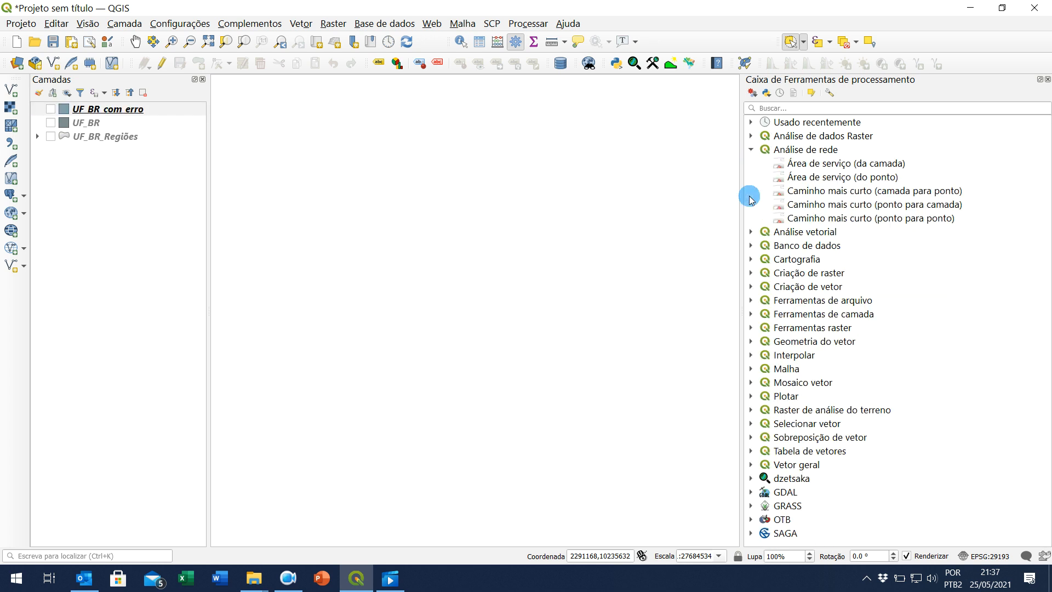
click(752, 236)
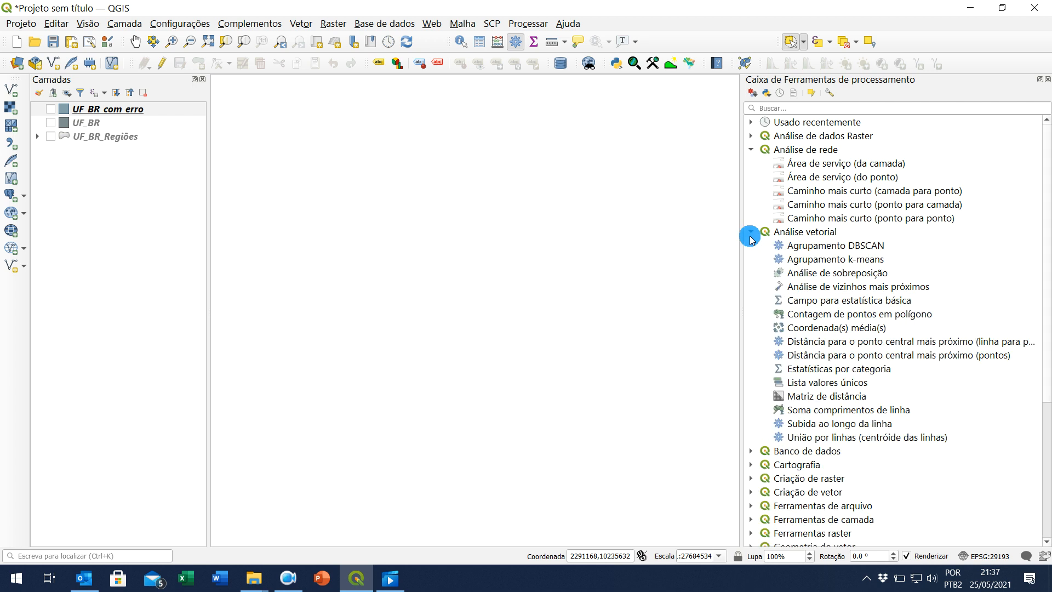
click(752, 465)
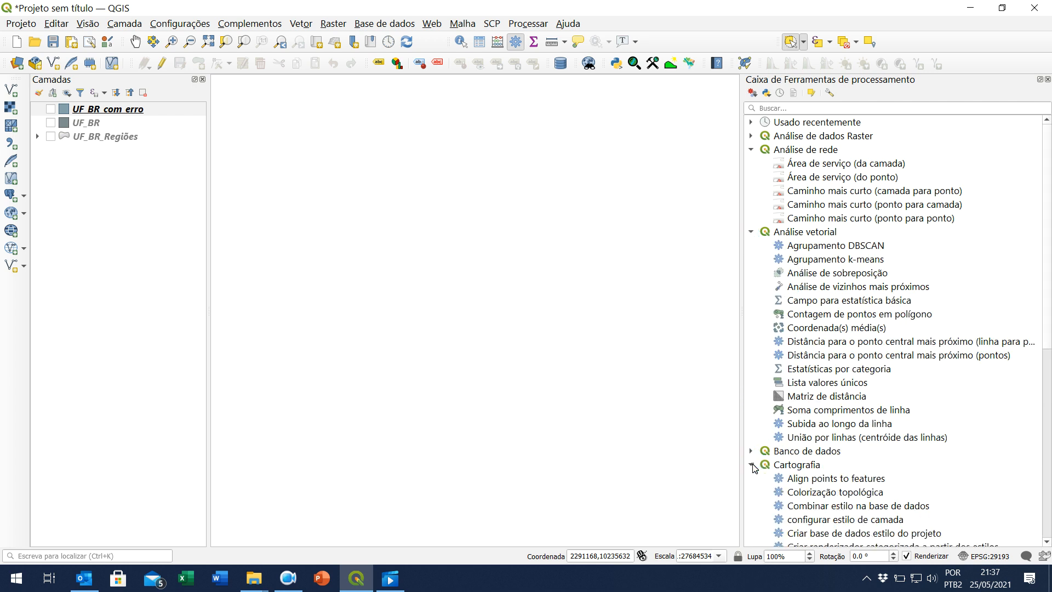
scroll(796, 452, down, 8)
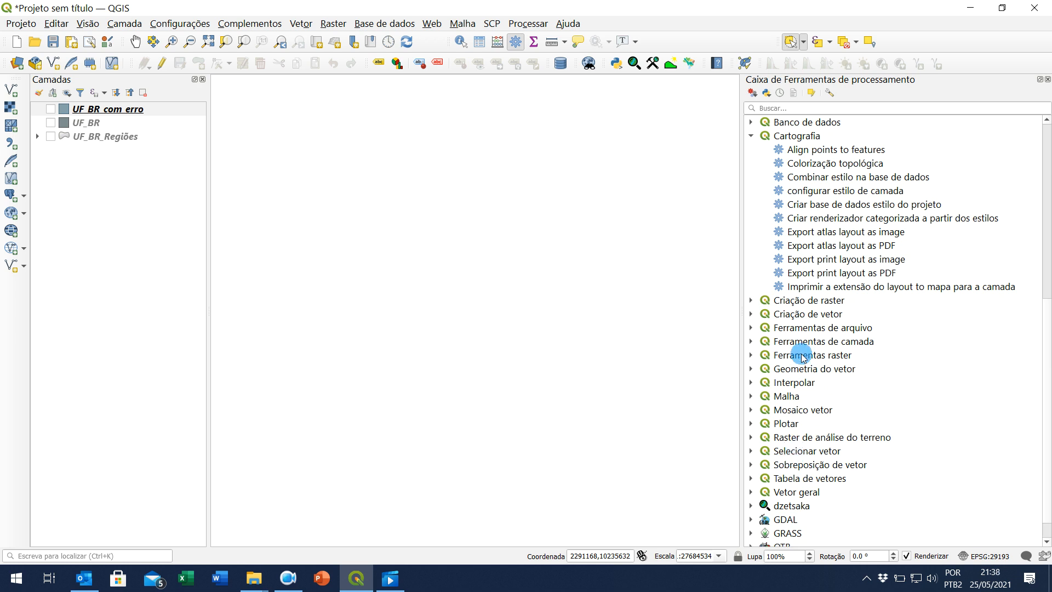
scroll(784, 373, down, 1)
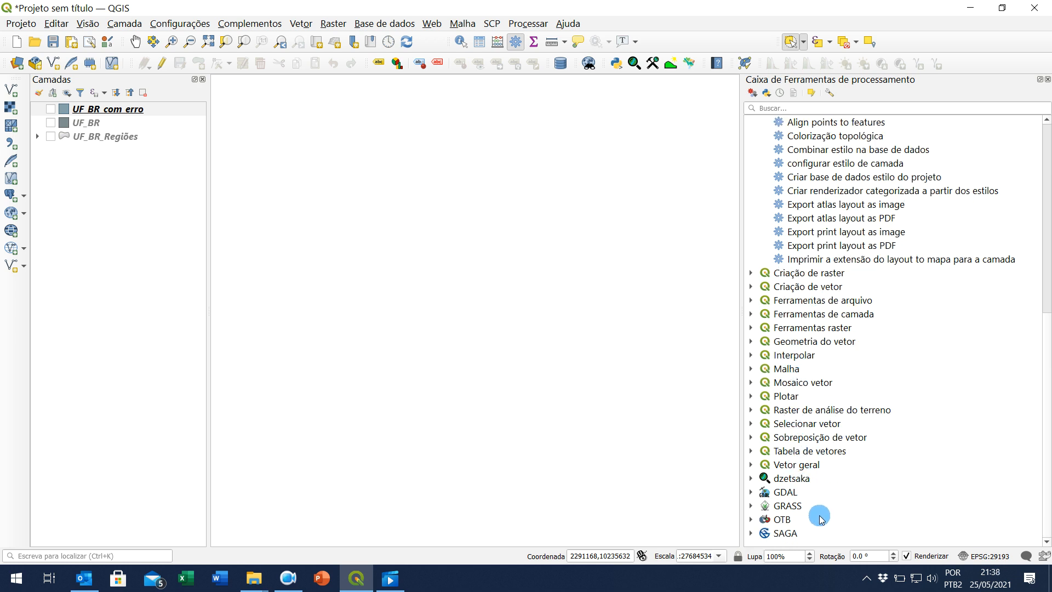
- Examine the GRASS vector algorithms and the SAGA tool groups in the Processing toolbox
click(750, 506)
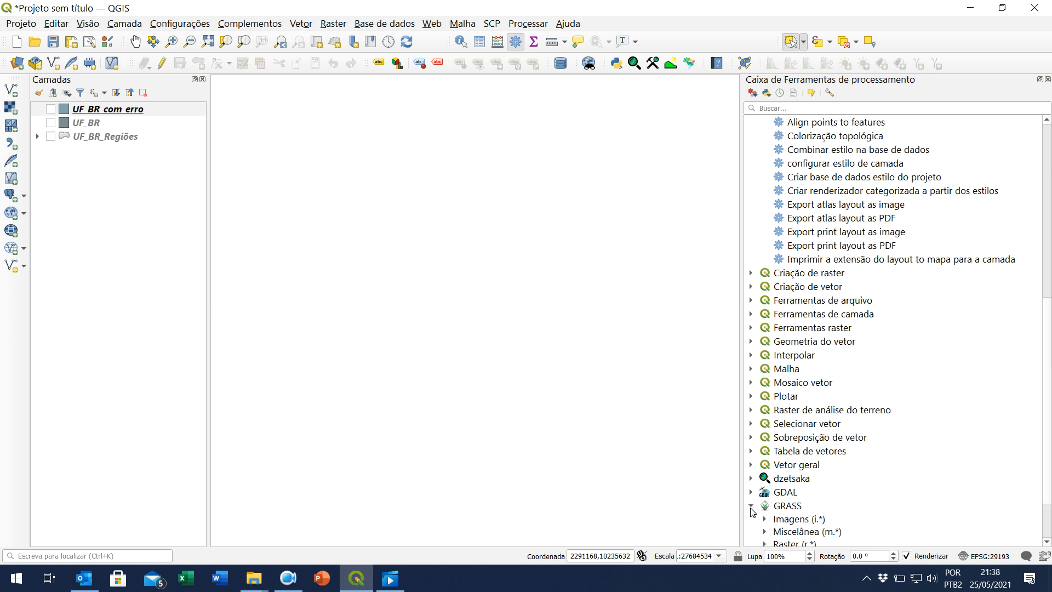
scroll(866, 419, down, 2)
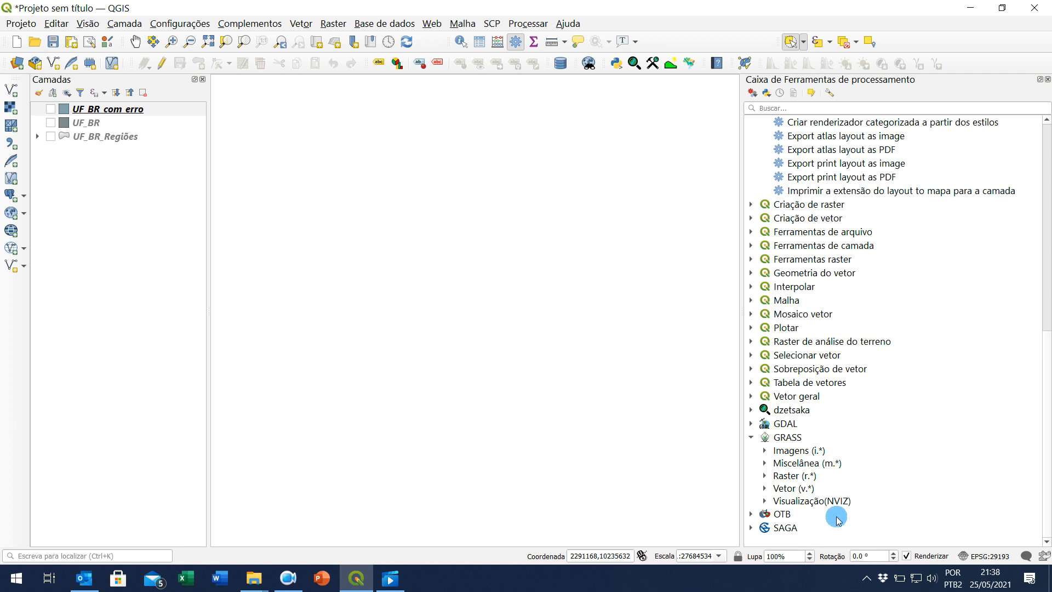
click(766, 491)
scroll(910, 425, down, 18)
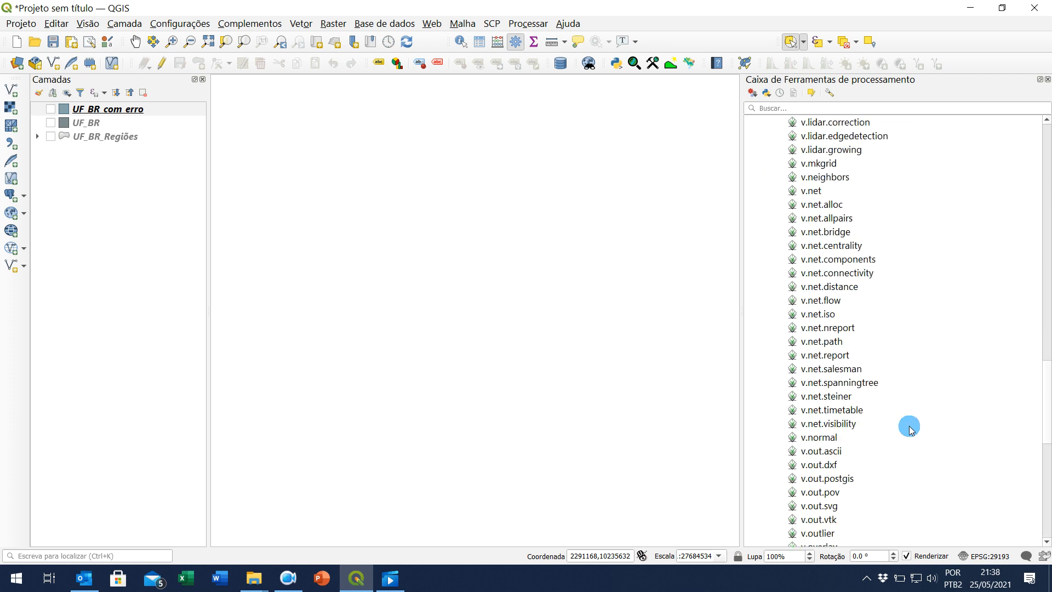
scroll(909, 425, up, 16)
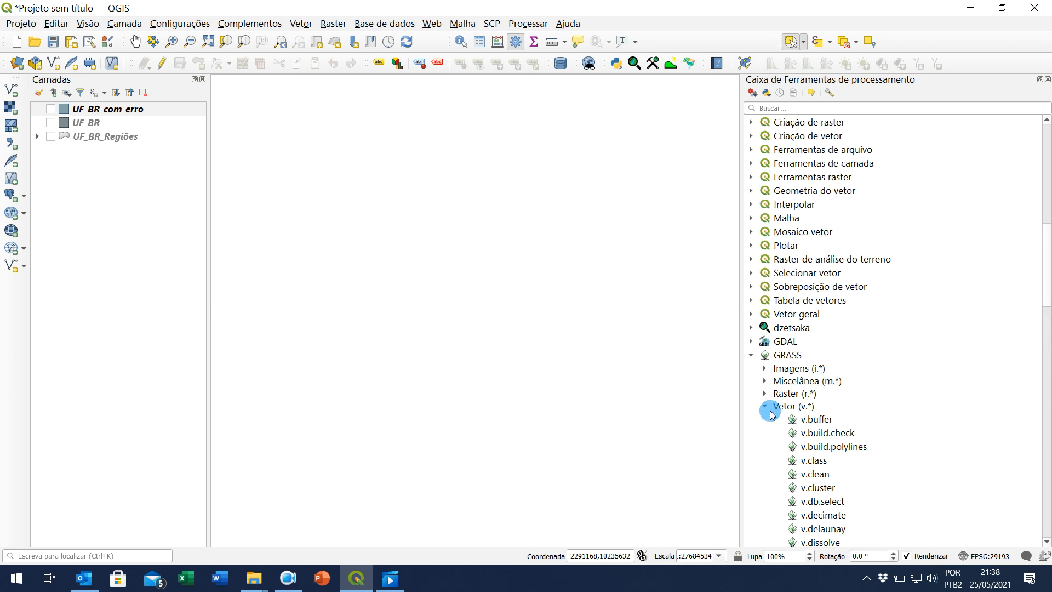
click(751, 356)
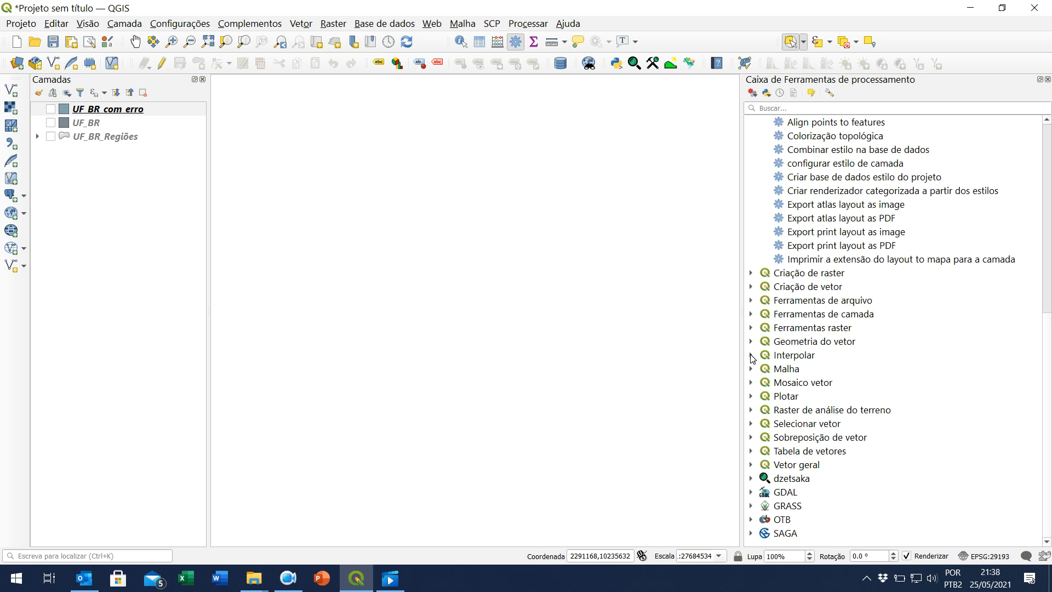
click(751, 533)
scroll(834, 471, down, 7)
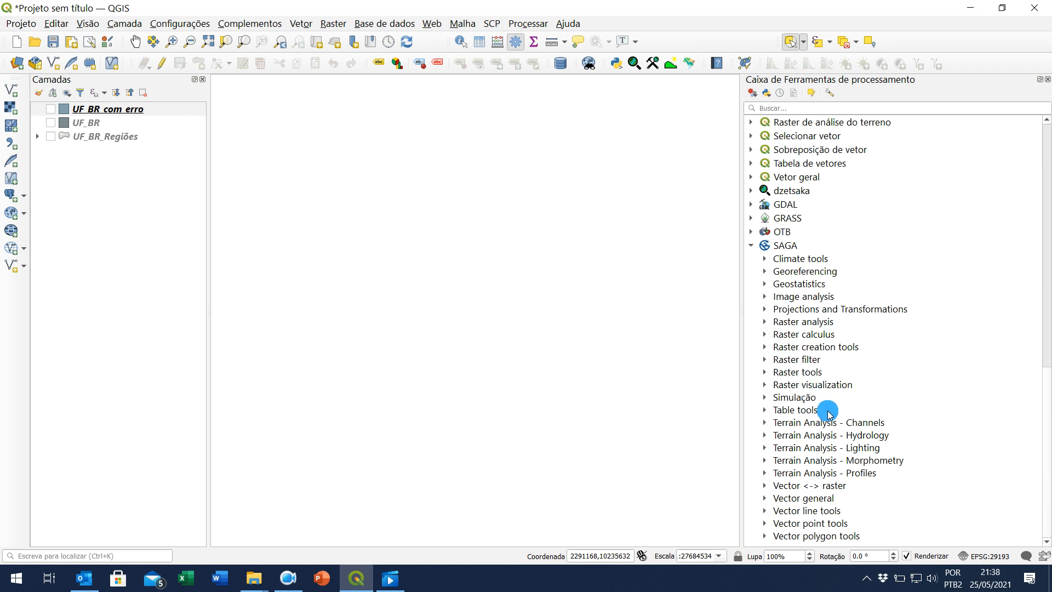
scroll(811, 396, up, 11)
scroll(823, 408, up, 5)
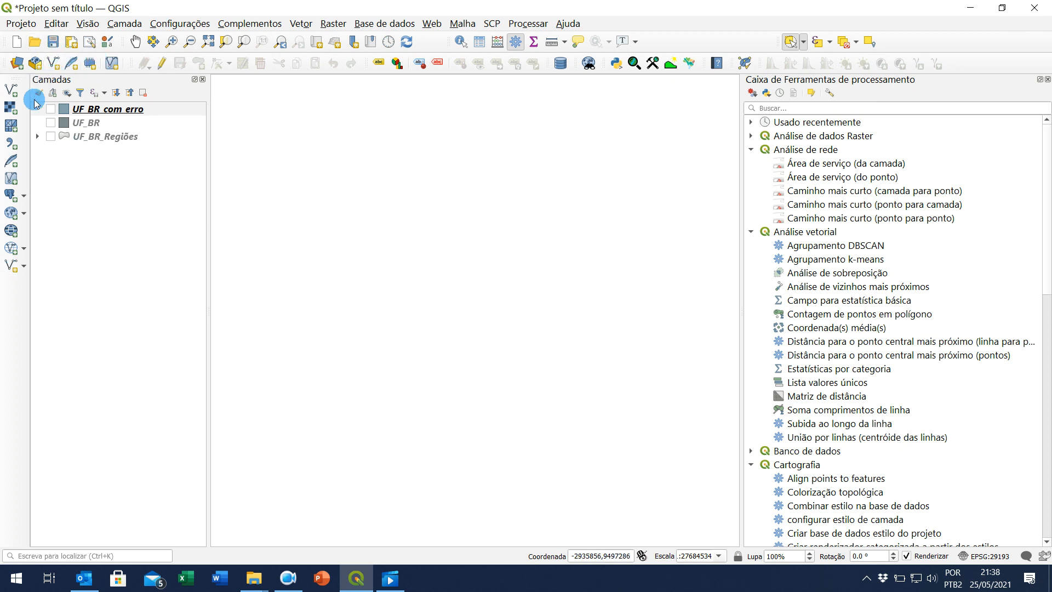
- Start adding a raster layer from file and browse to the Curso_FGeo\Dados\Imagens folder
click(11, 108)
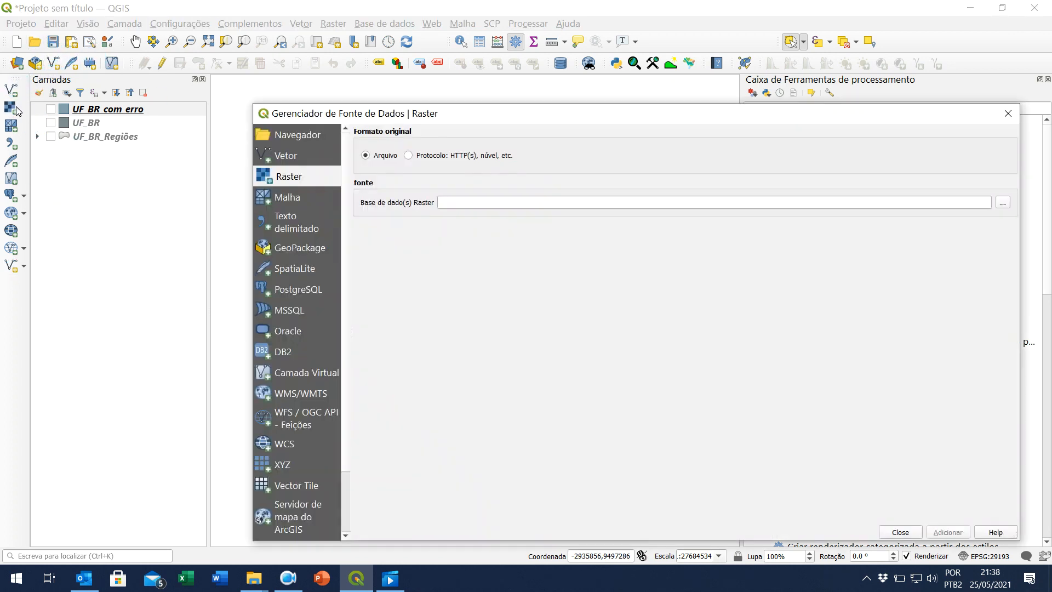
click(1003, 202)
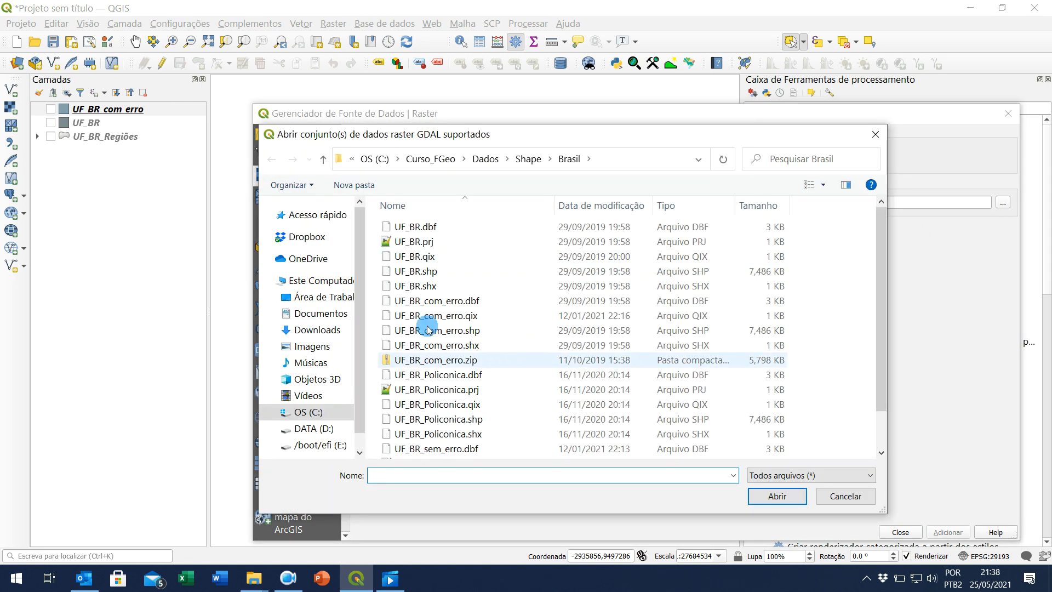
click(524, 159)
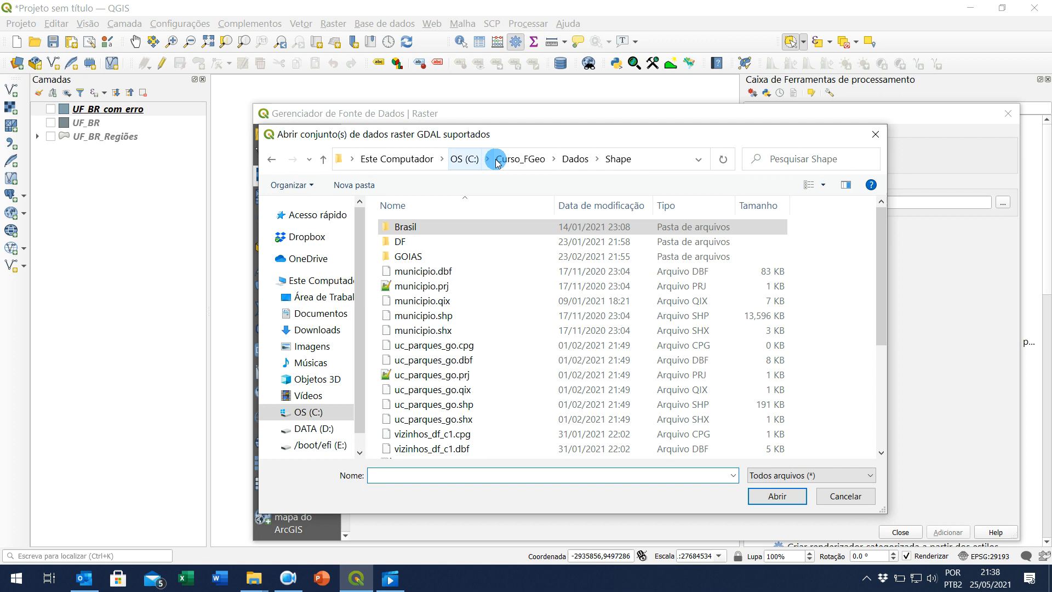
click(576, 160)
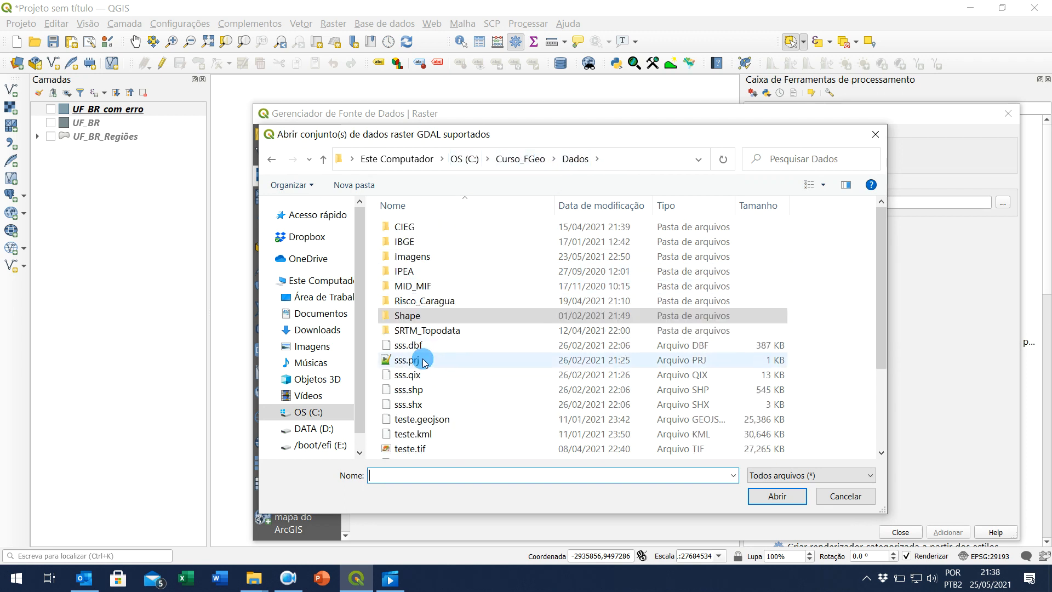
double_click(422, 258)
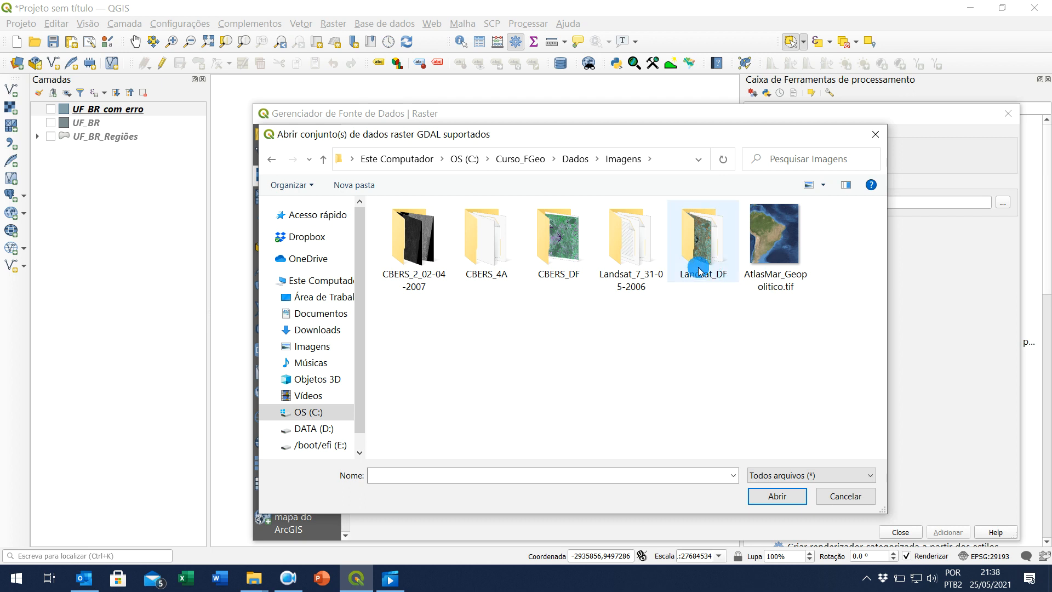
- Look through the images in the CBERS_4A and CBERS_2_02-04-2007 folders and return to Imagens
double_click(496, 267)
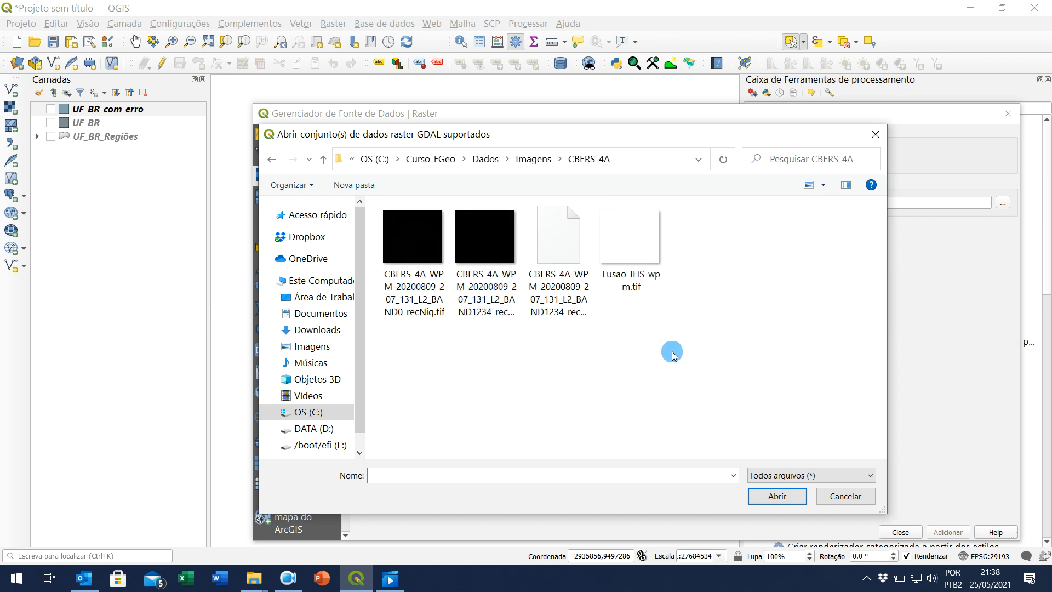
click(527, 159)
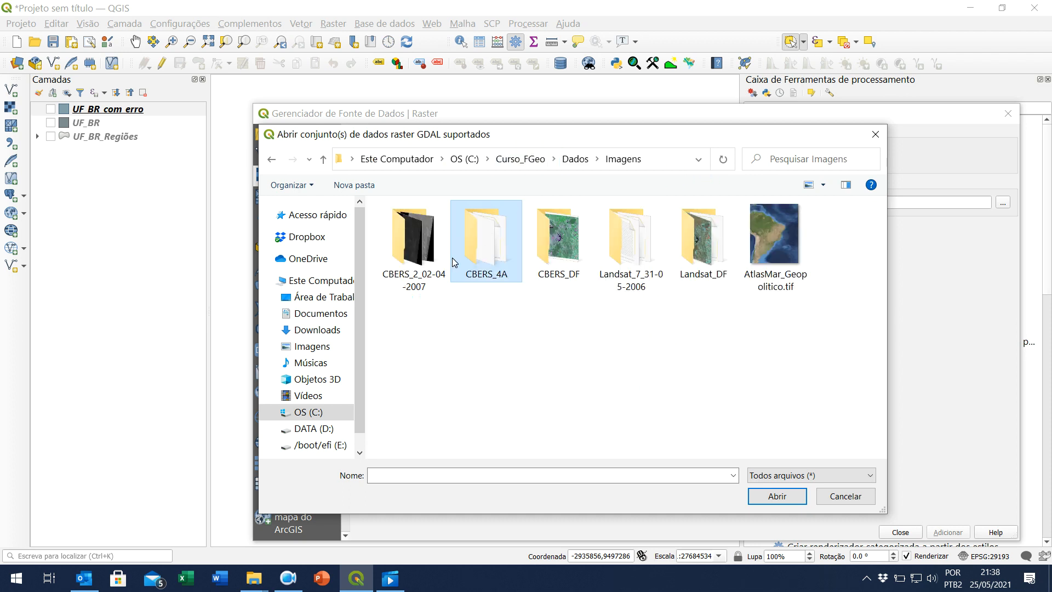
double_click(431, 260)
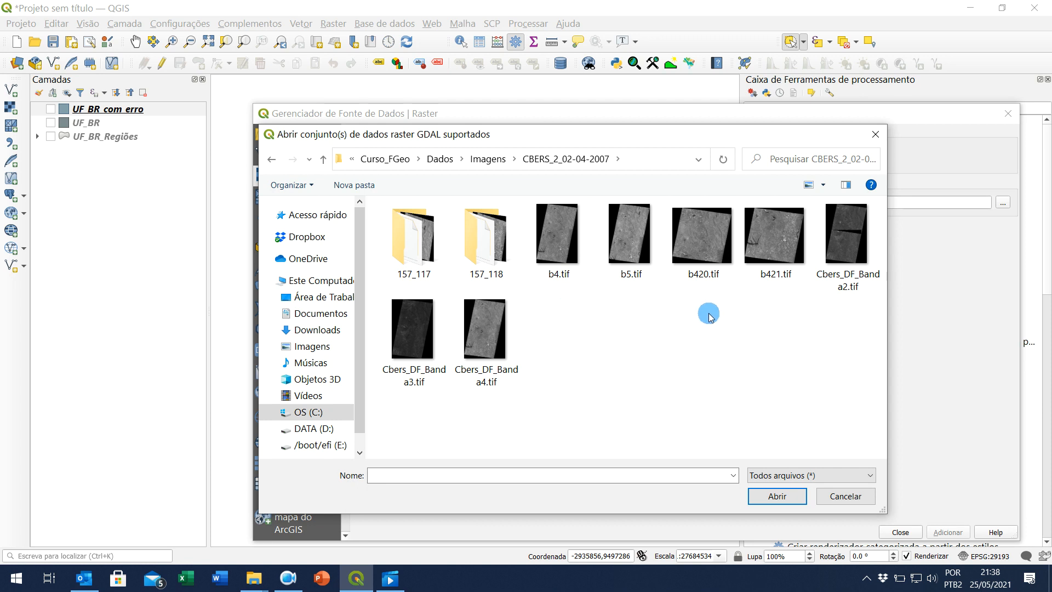
click(485, 159)
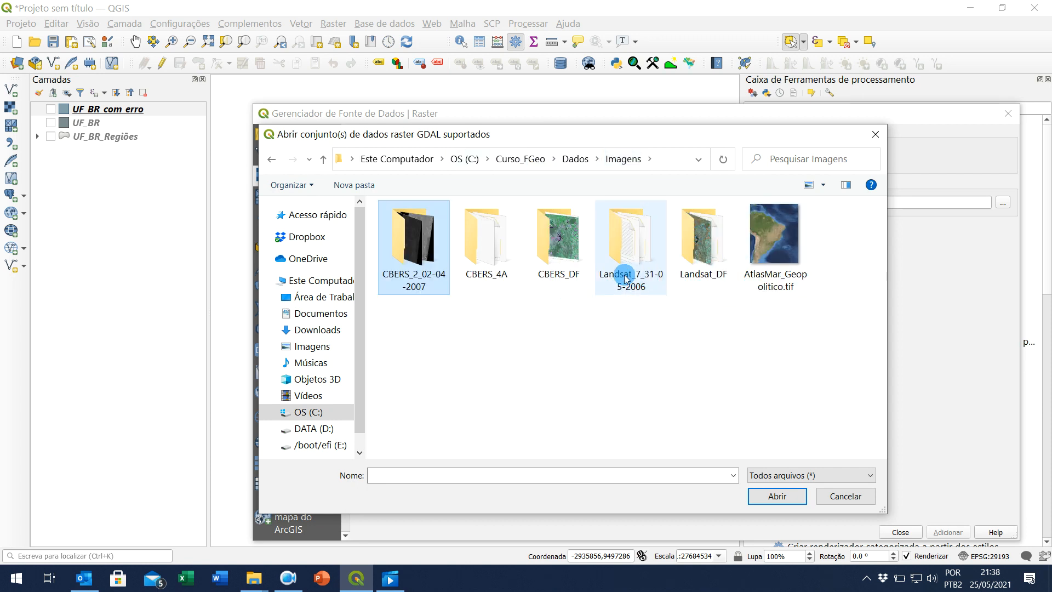
- Add the raster CBERS_Comp_3R4G2B.tif from the CBERS_DF folder to the project
click(577, 265)
double_click(577, 266)
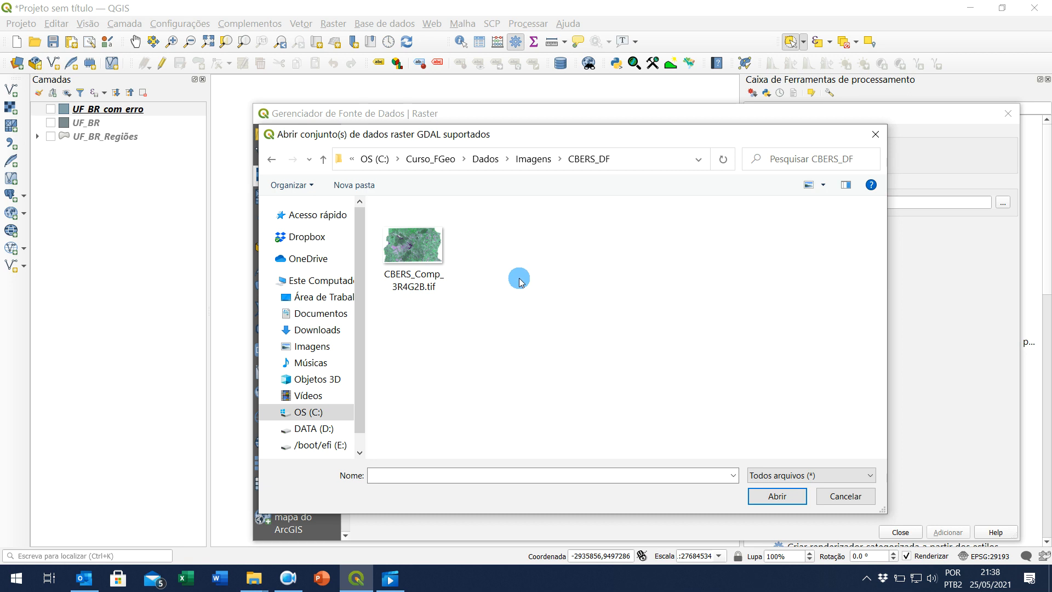
double_click(432, 255)
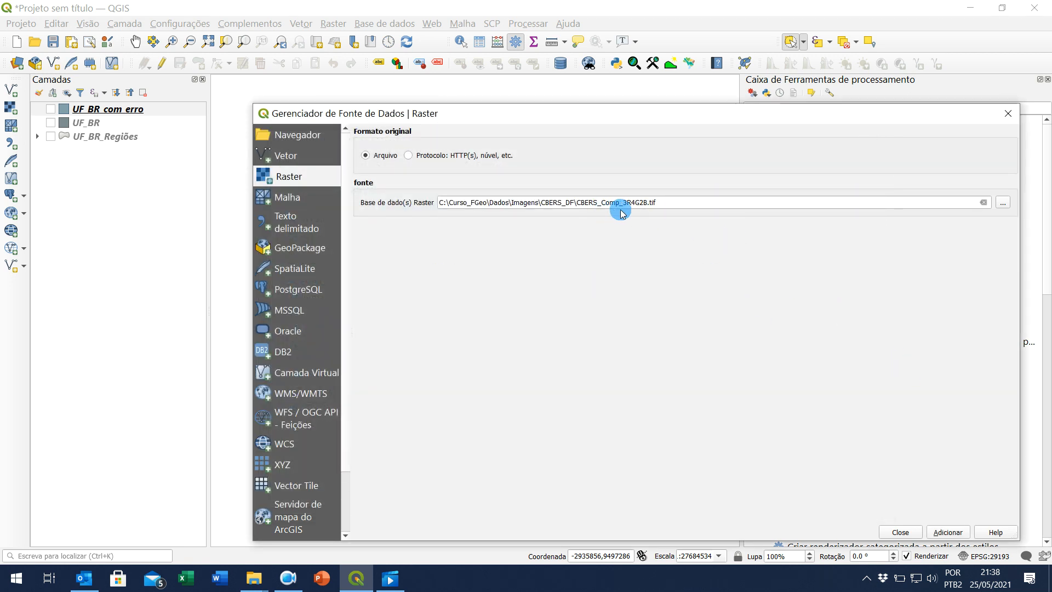
click(950, 536)
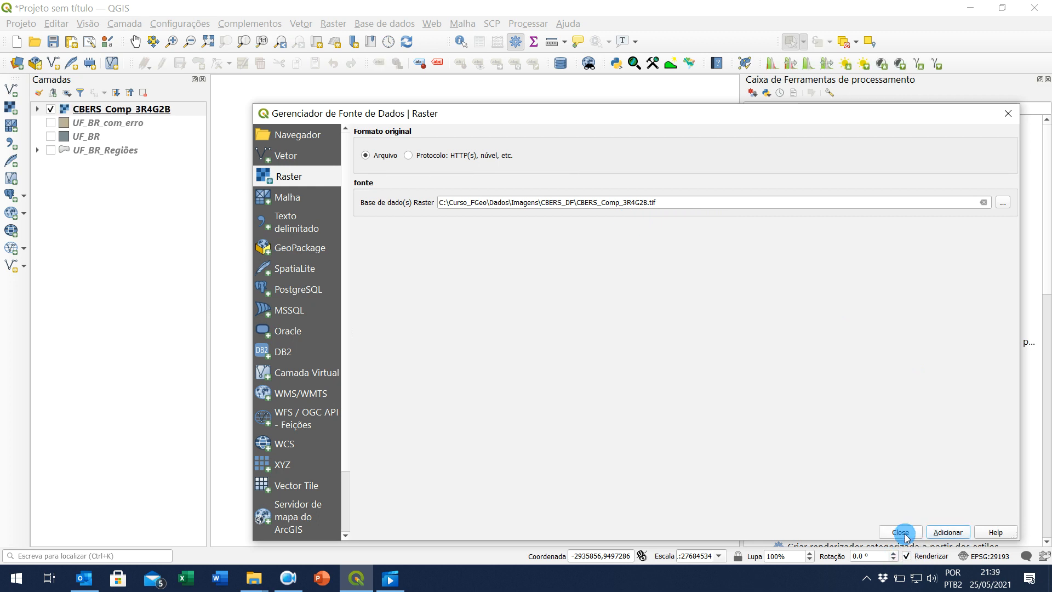
click(902, 533)
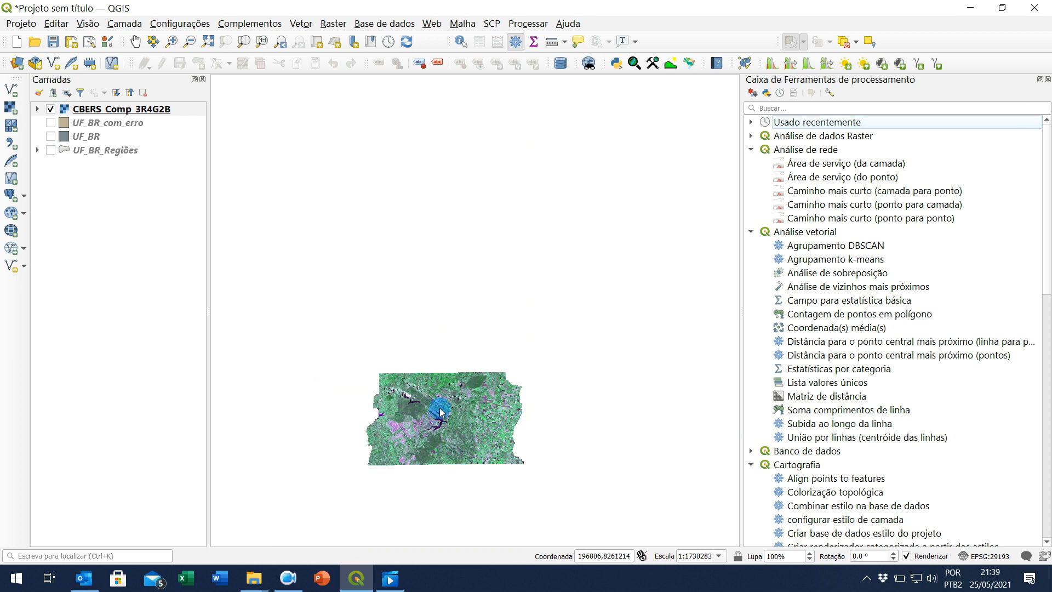
scroll(426, 469, up, 1)
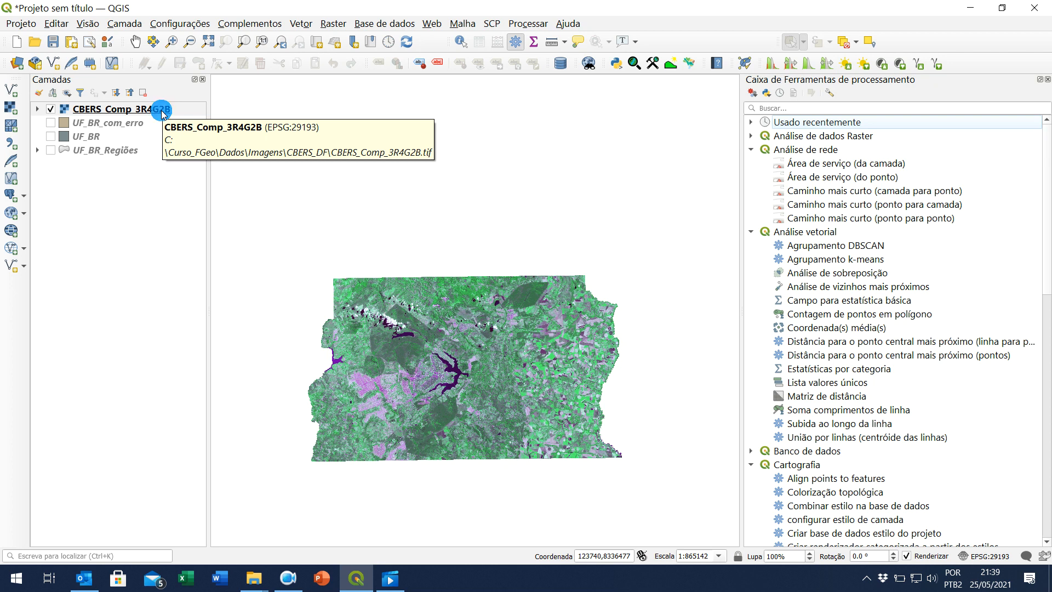
- Examine the provider information and band details in the CBERS_Comp_3R4G2B layer properties
click(170, 110)
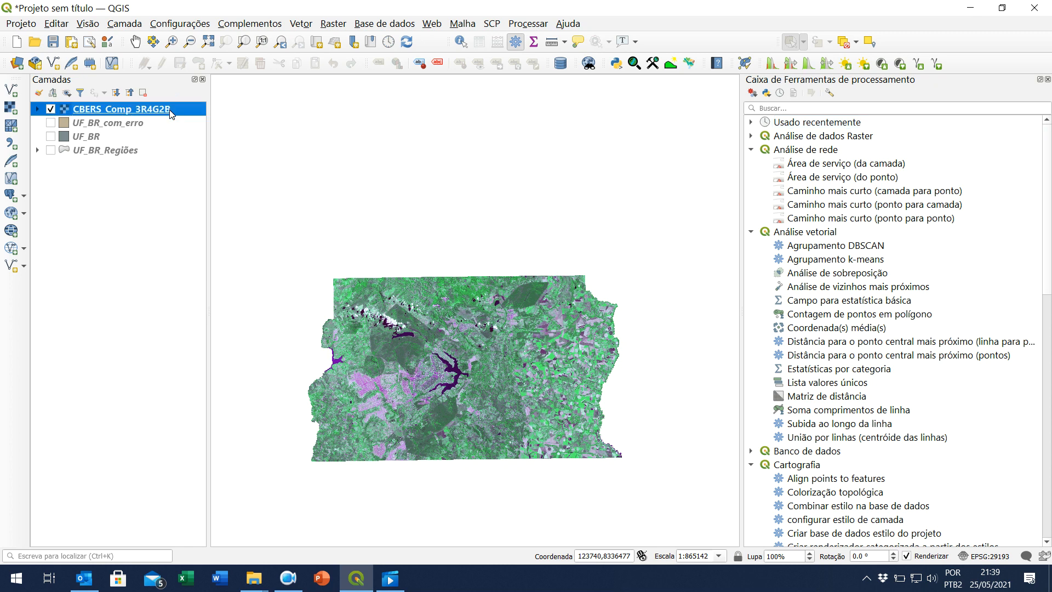
double_click(170, 110)
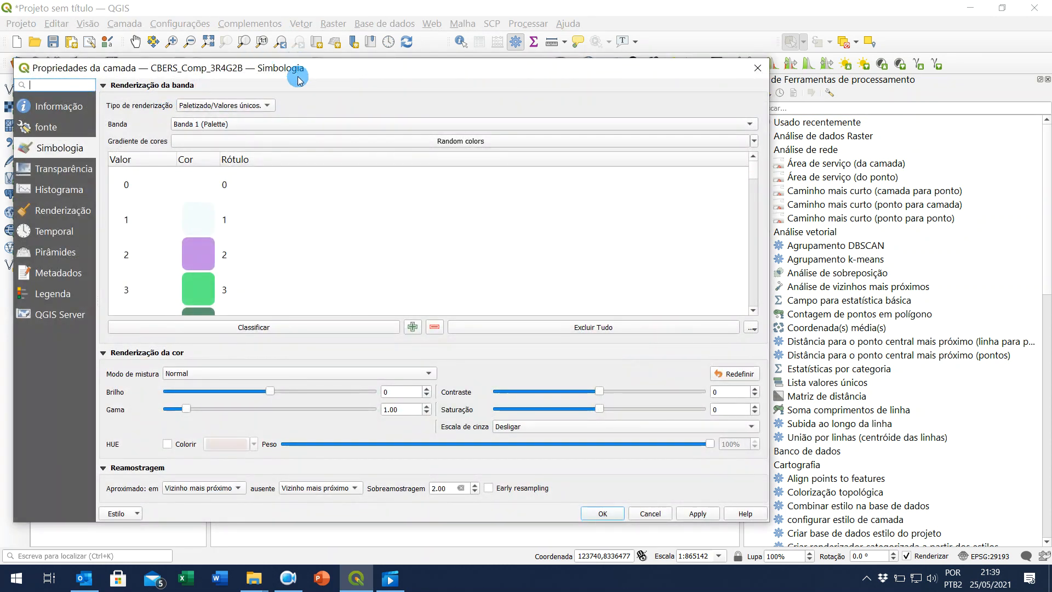
drag(299, 80, 602, 61)
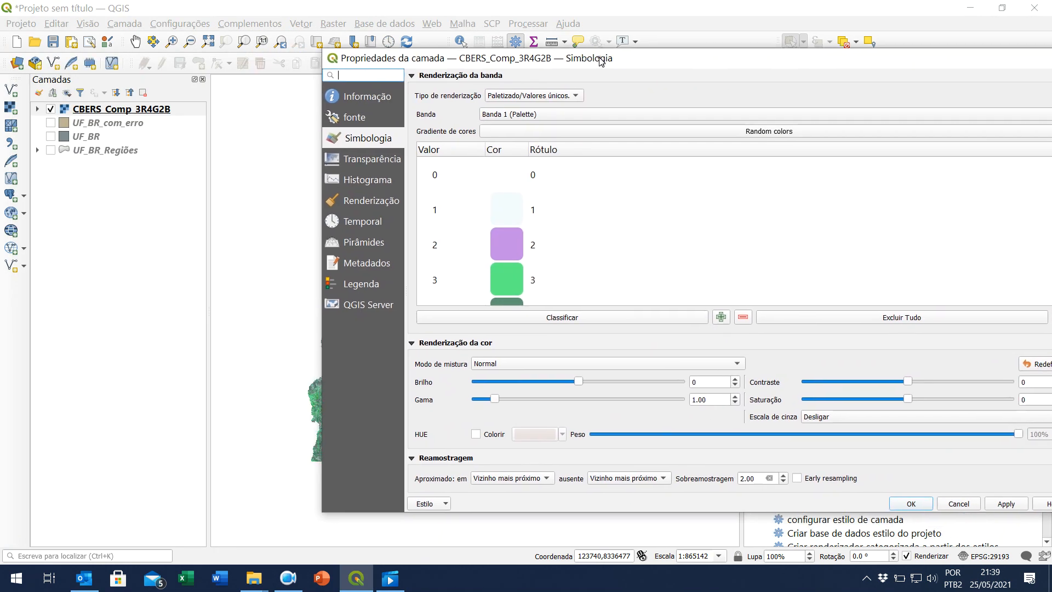
click(363, 100)
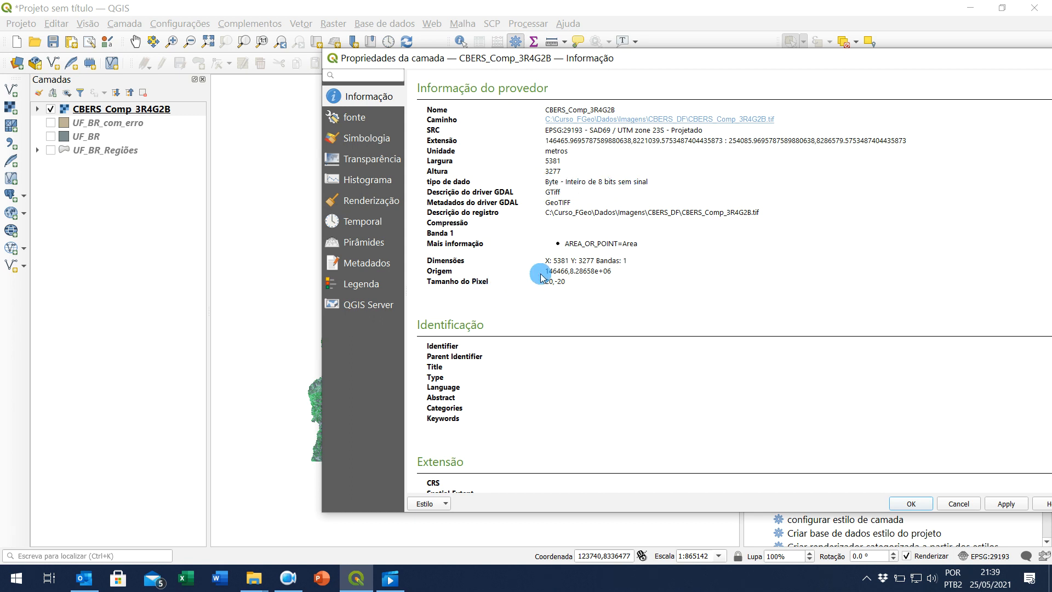
scroll(641, 263, down, 5)
scroll(645, 270, down, 2)
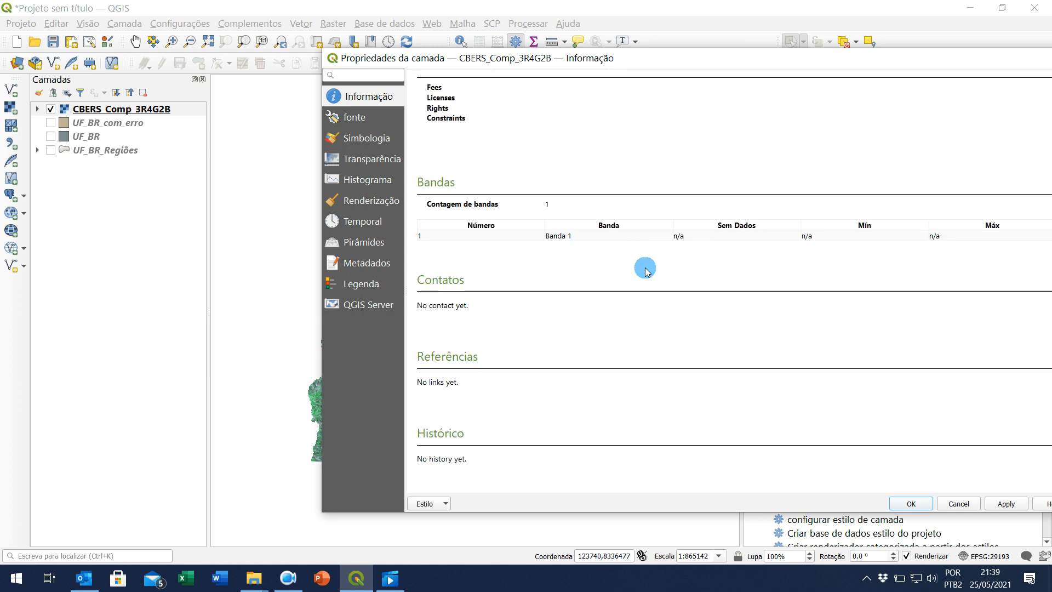
scroll(540, 257, up, 2)
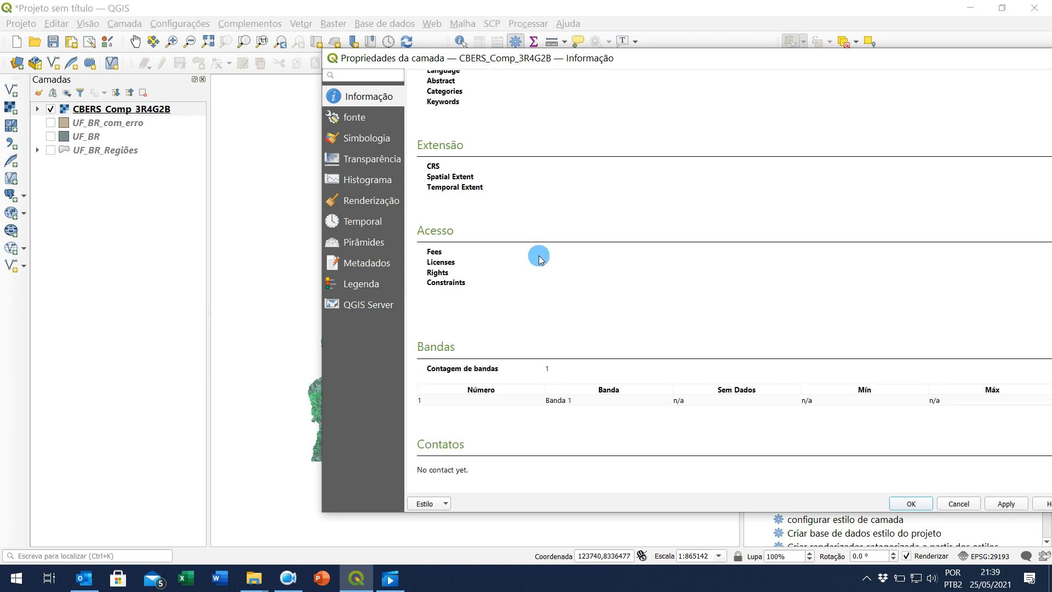
scroll(540, 256, up, 5)
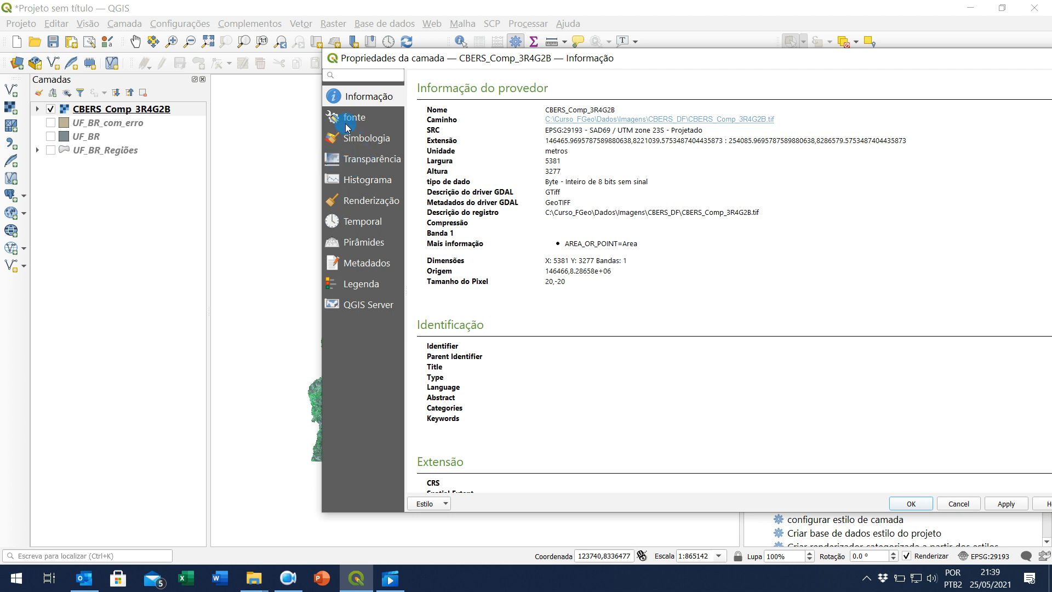
- Examine the CBERS_Comp_3R4G2B symbology, including its available bands and palette values, and close the layer properties
click(347, 124)
click(360, 145)
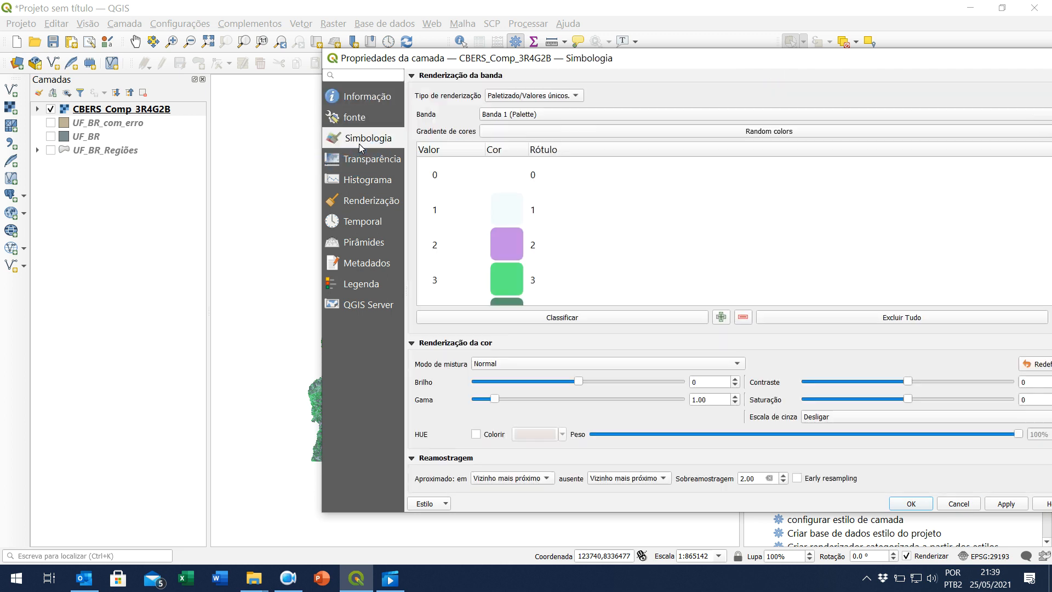
click(499, 116)
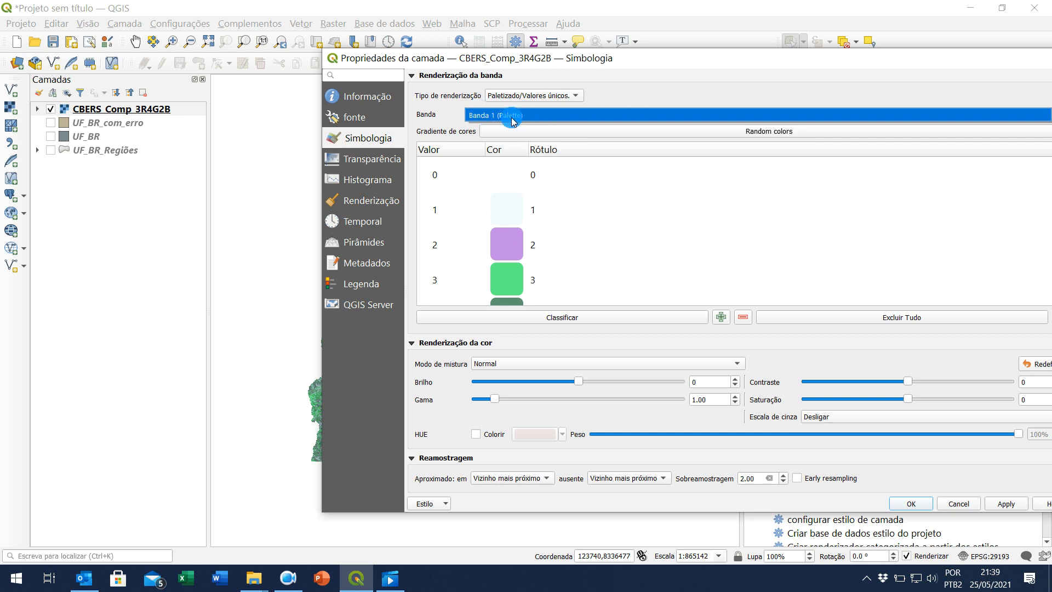
click(661, 113)
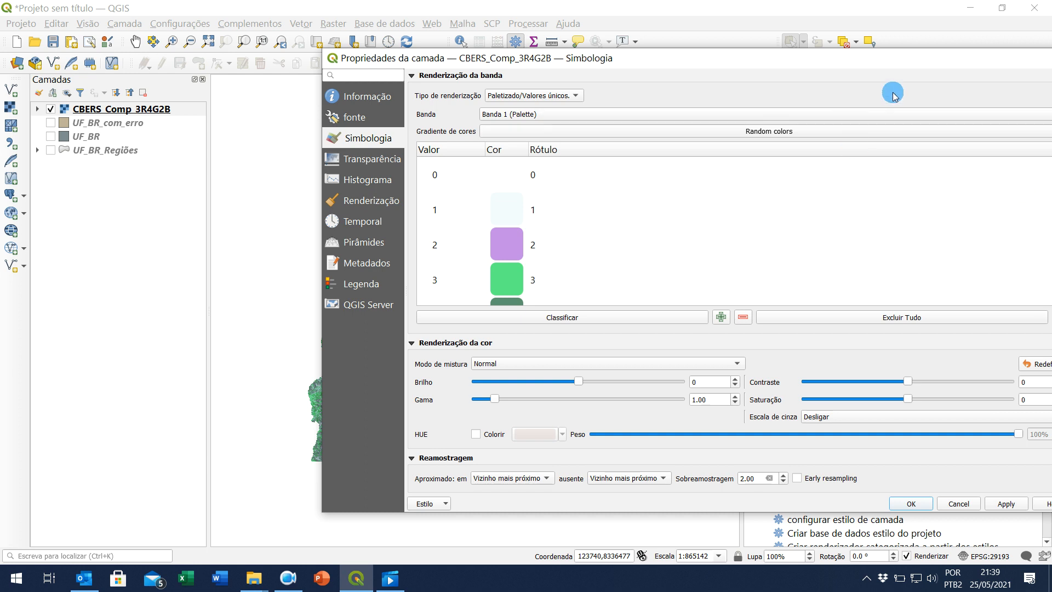
drag(896, 65, 768, 82)
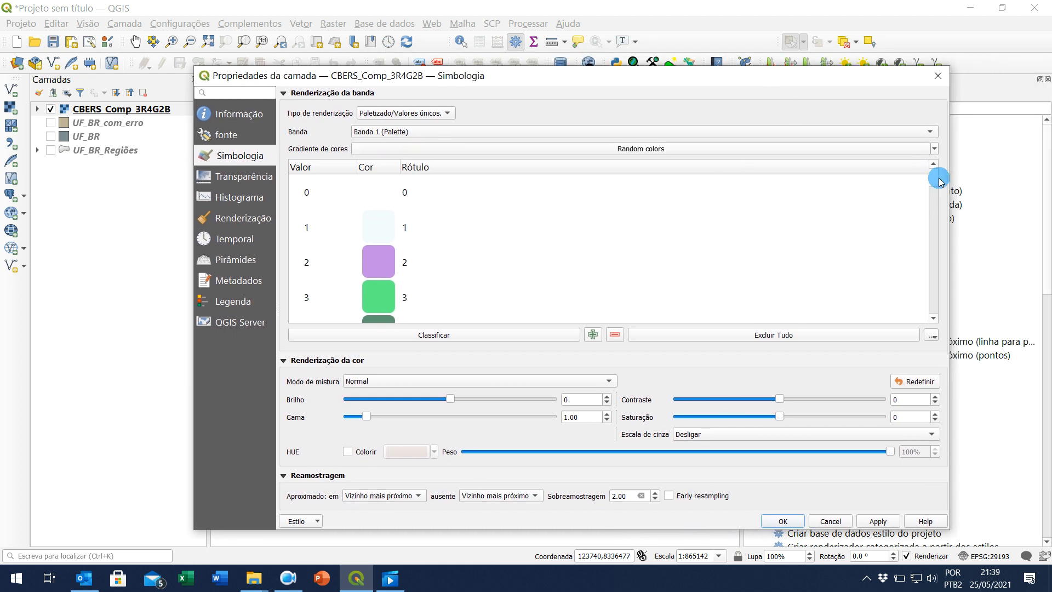
drag(936, 183, 930, 337)
click(938, 75)
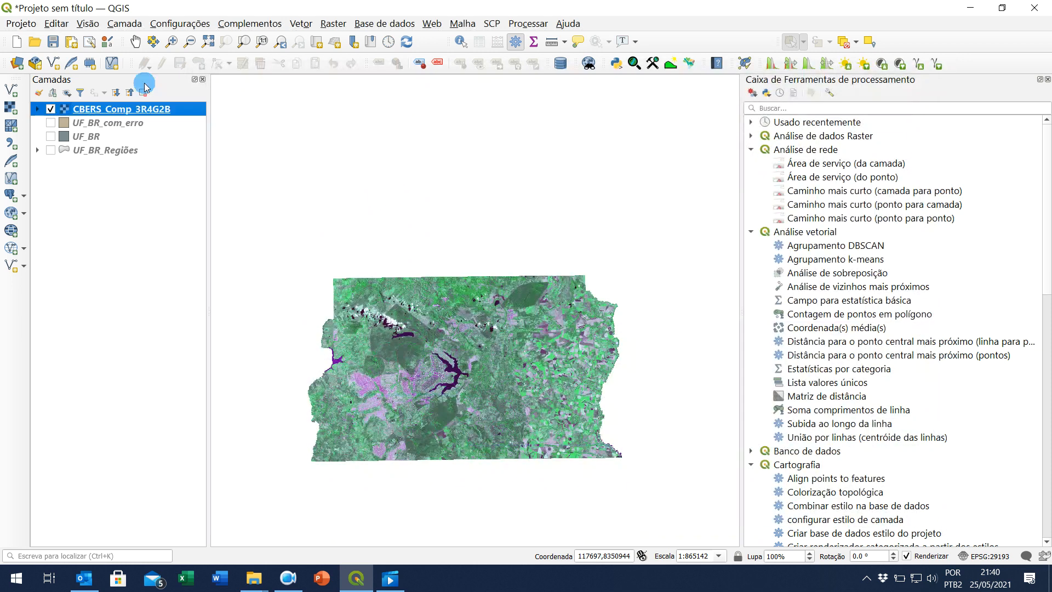
- Add the raster B543_DF_realce.tif from the Landsat_7_31-05-2006 folder to the project
click(38, 94)
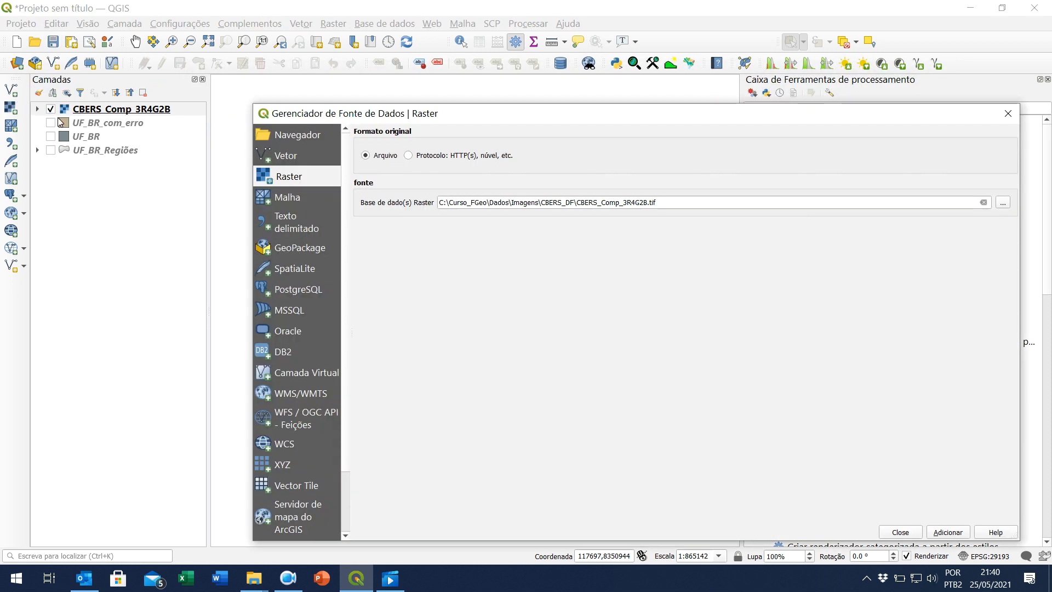
click(555, 203)
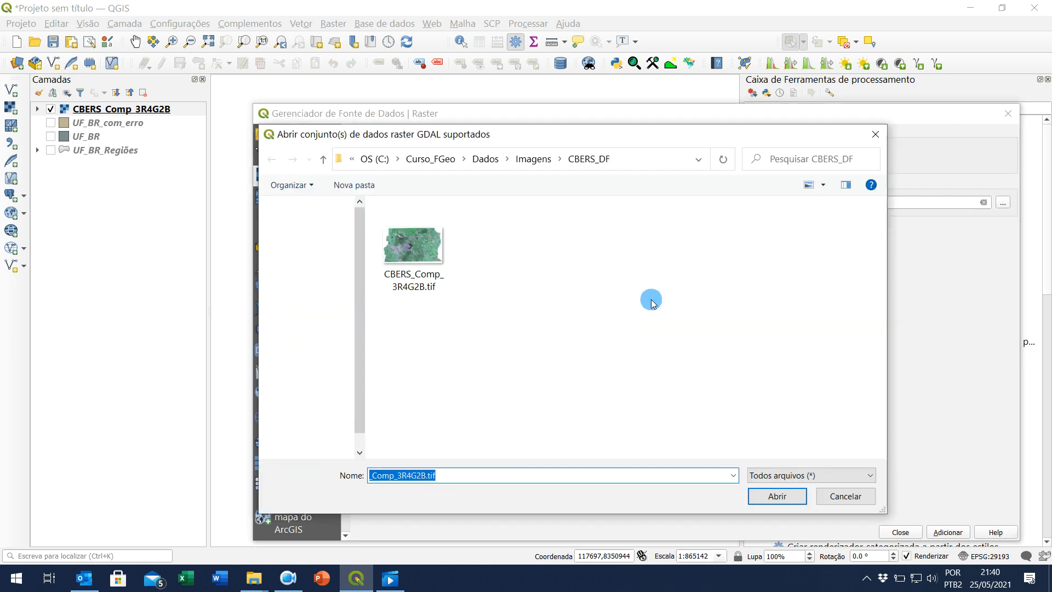
click(535, 158)
click(717, 258)
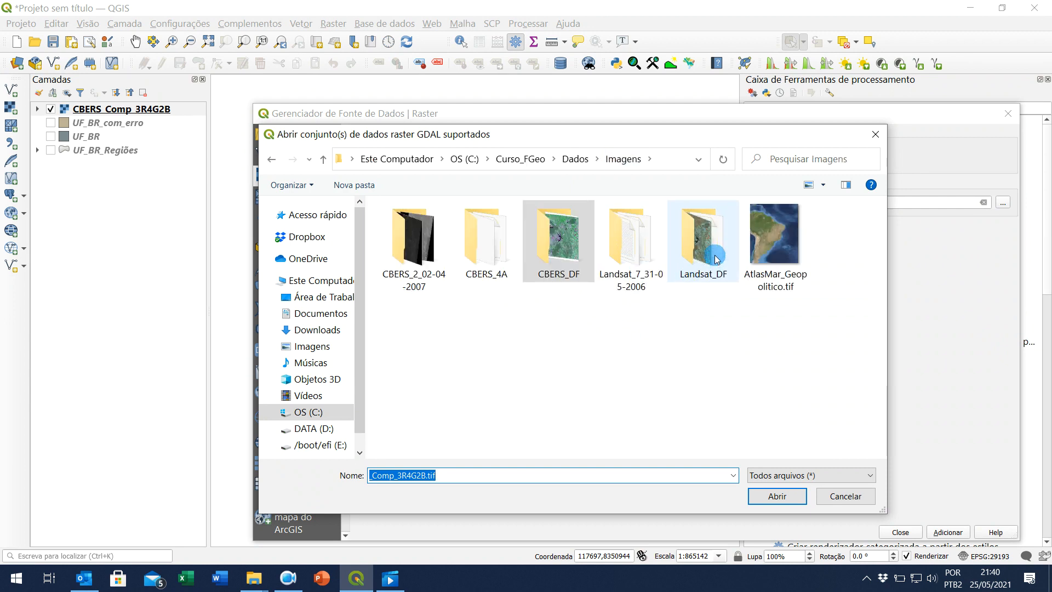
double_click(631, 257)
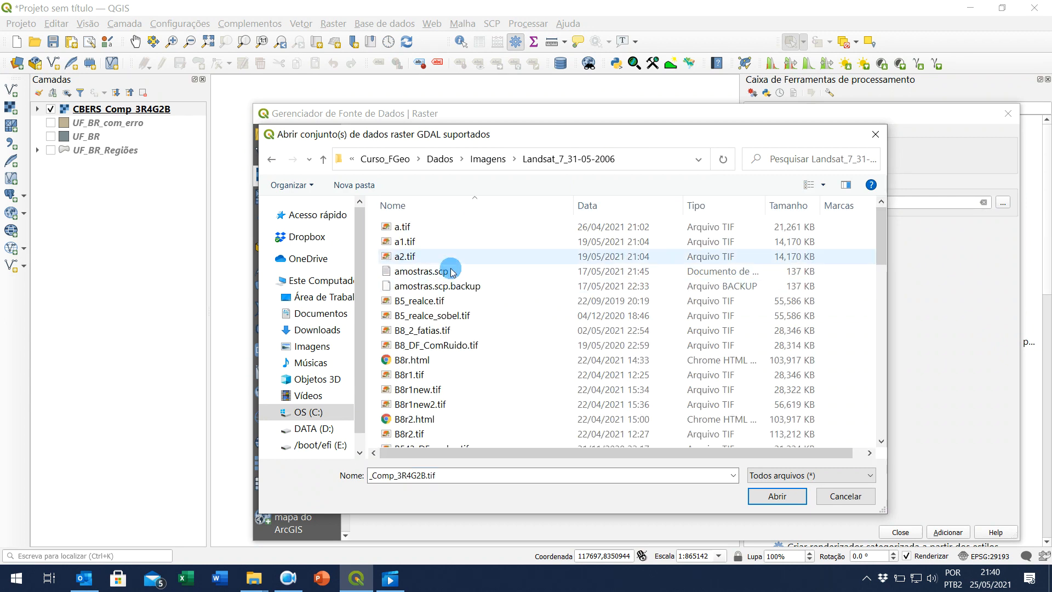
scroll(478, 304, down, 4)
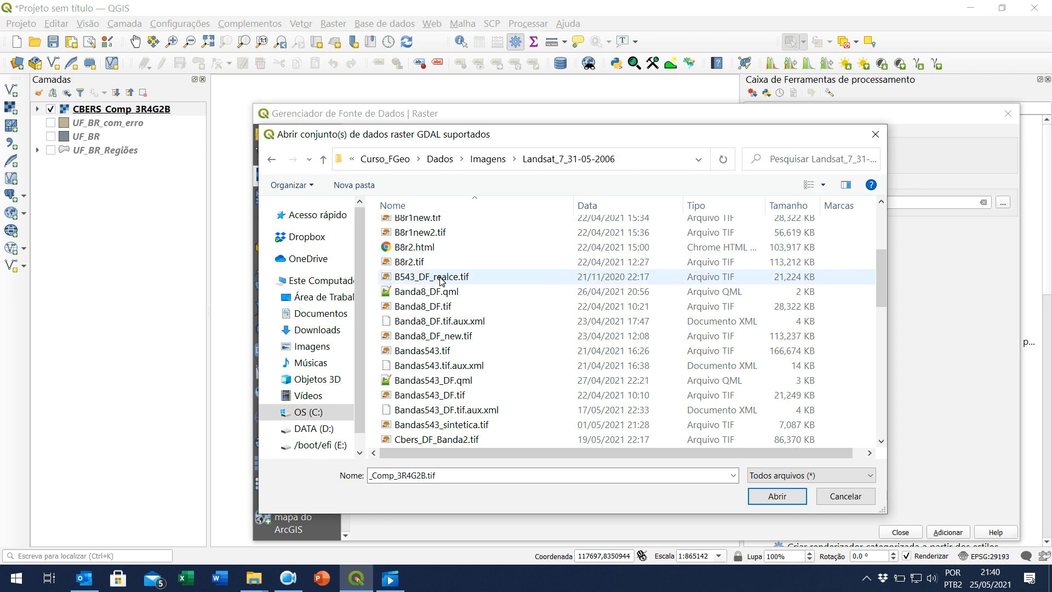
double_click(442, 280)
click(962, 534)
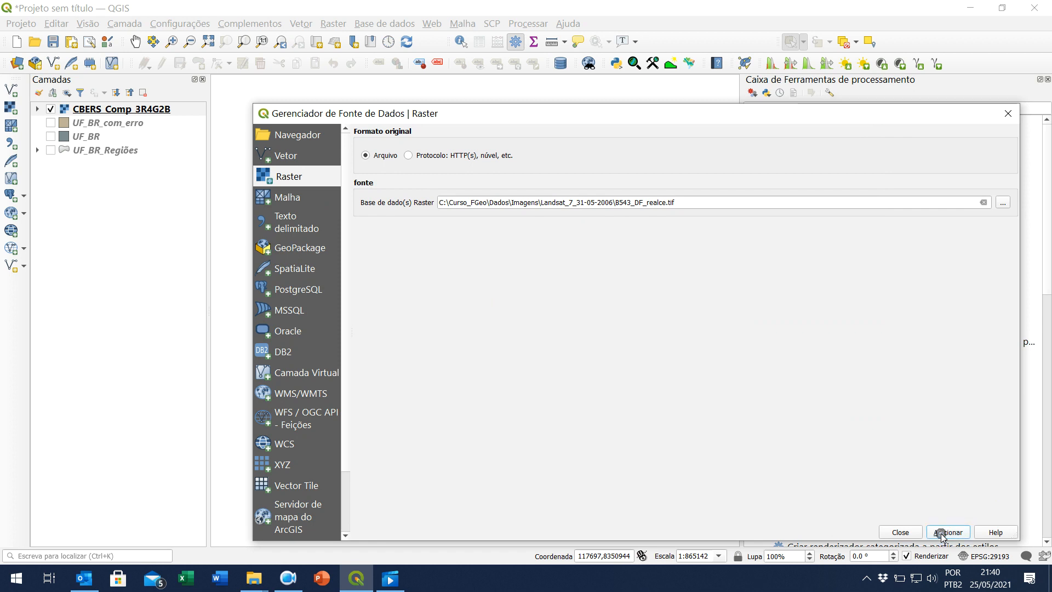
click(712, 527)
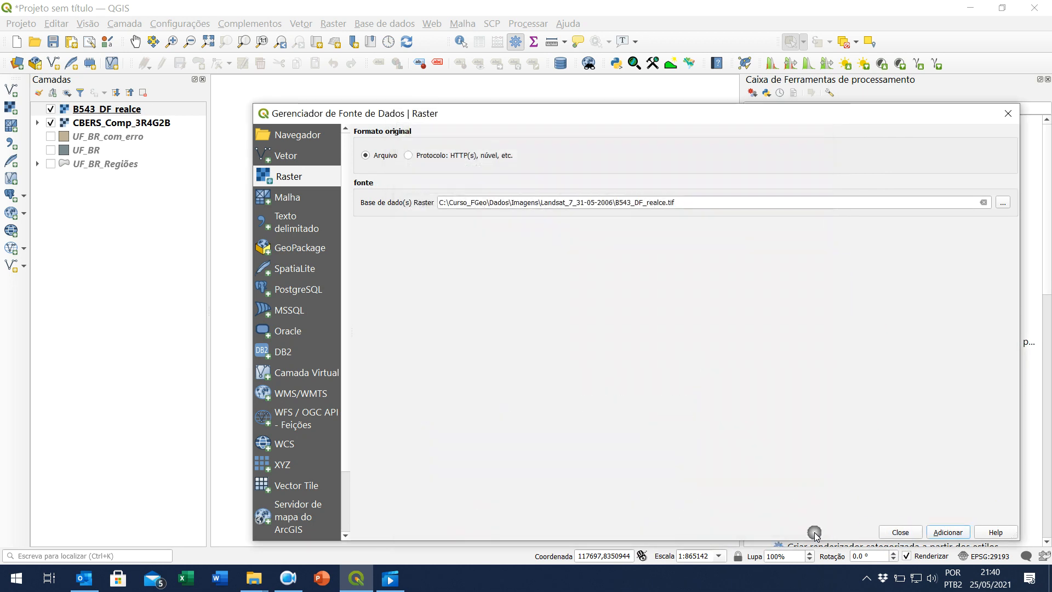
click(901, 532)
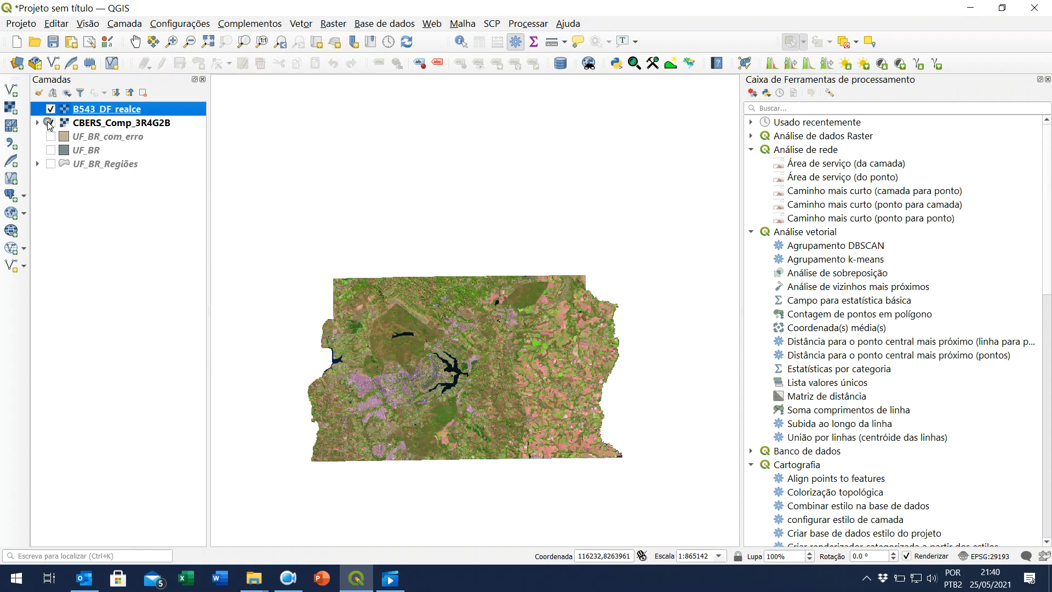
- Hide the CBERS_Comp_3R4G2B layer and examine the data type and band statistics in the B543_DF_realce properties
click(50, 124)
right_click(88, 109)
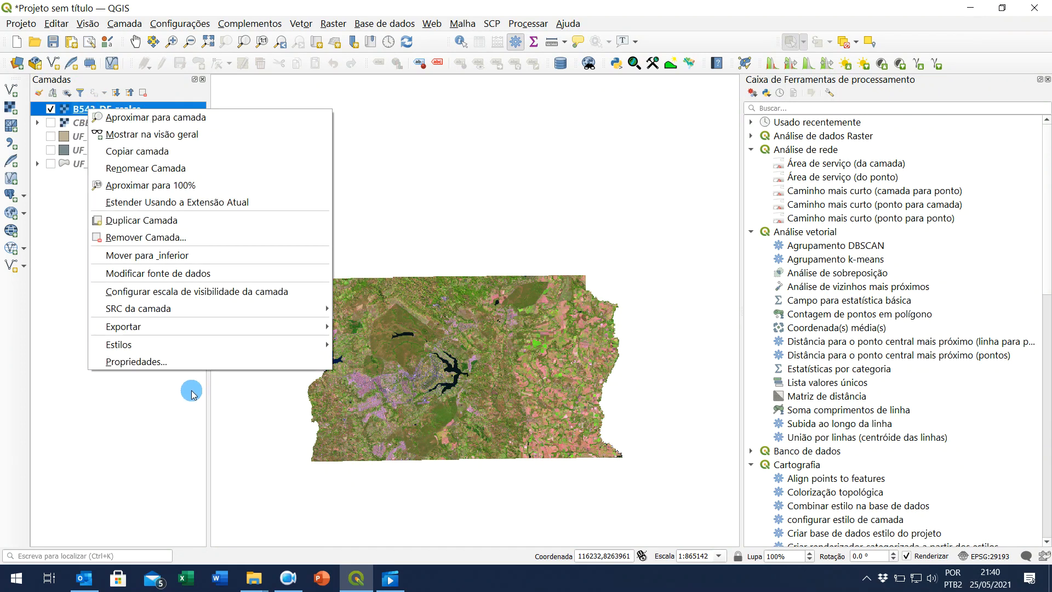
click(176, 361)
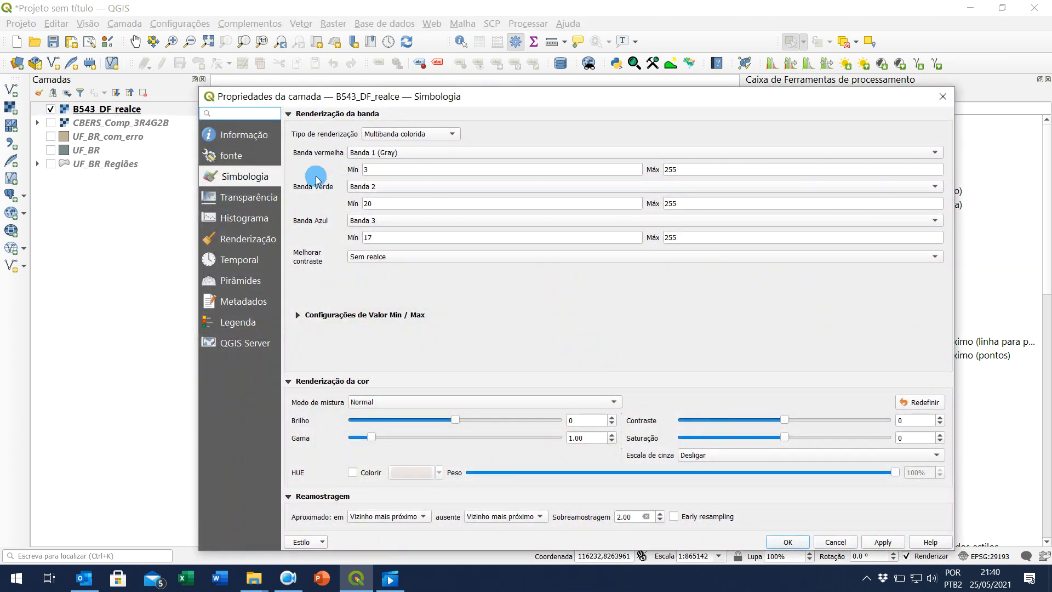
click(271, 133)
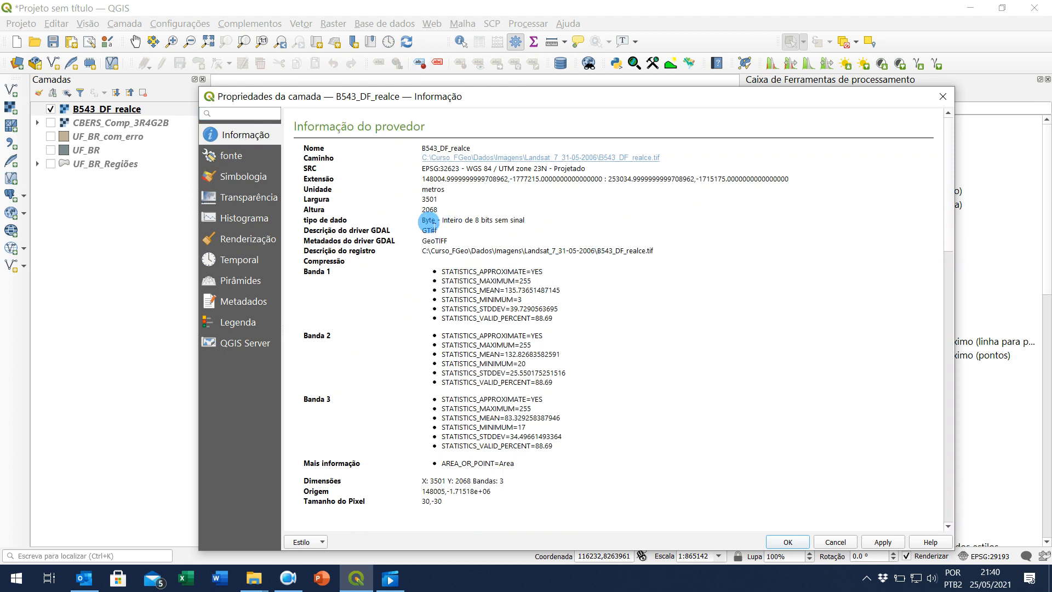
drag(423, 219, 545, 226)
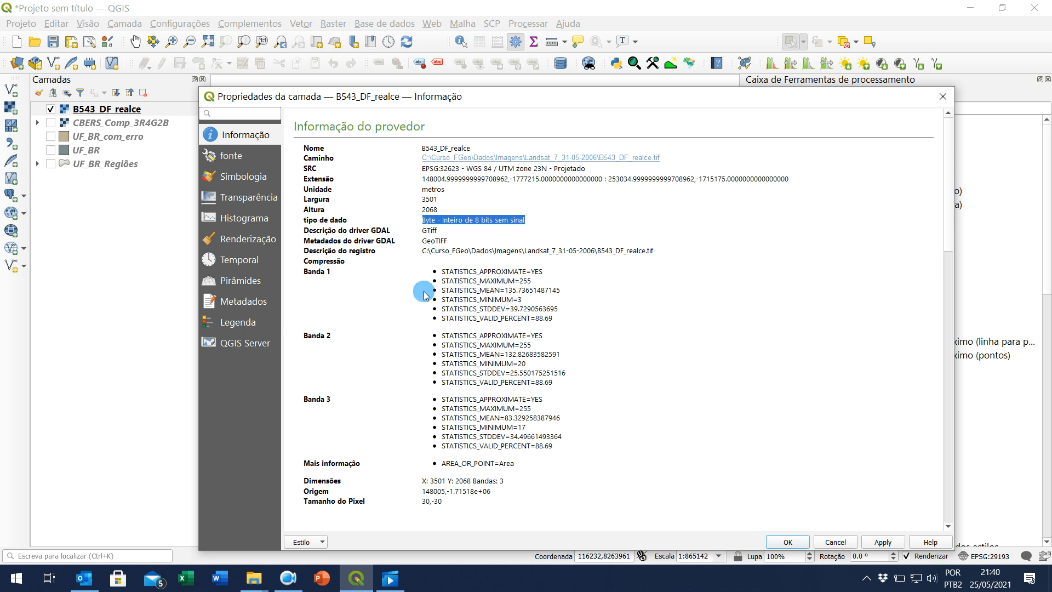
drag(305, 271, 612, 457)
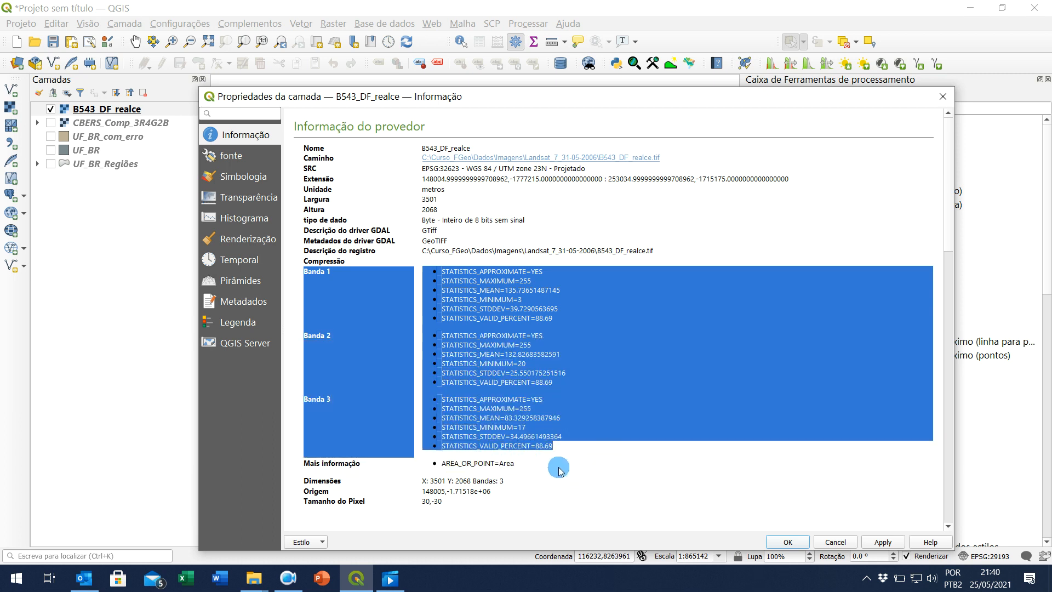
- Review the multiband colour rendering settings of B543_DF_realce and close its properties
click(243, 179)
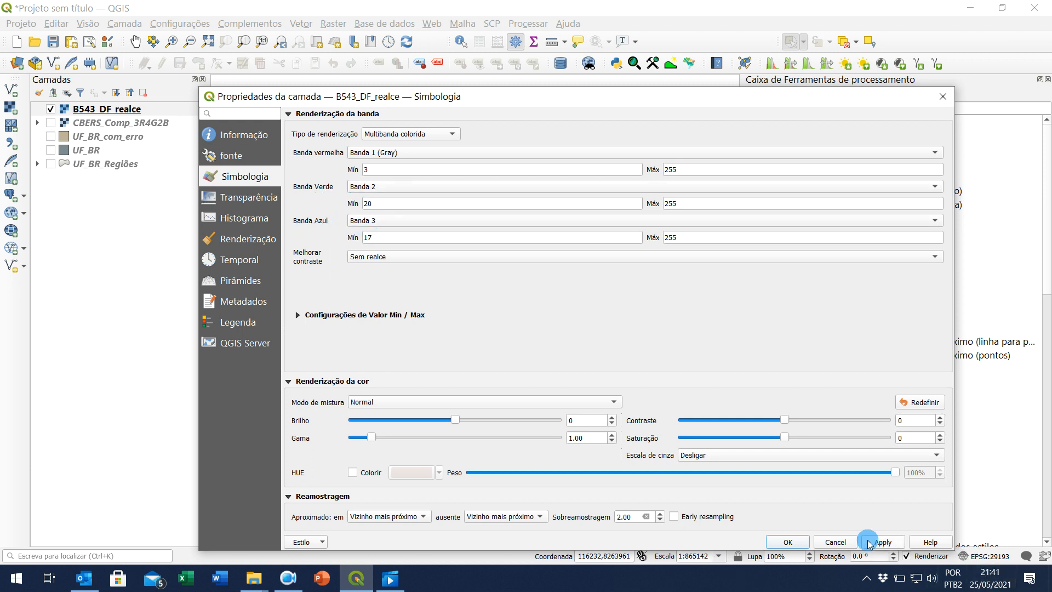
click(787, 542)
scroll(498, 396, up, 1)
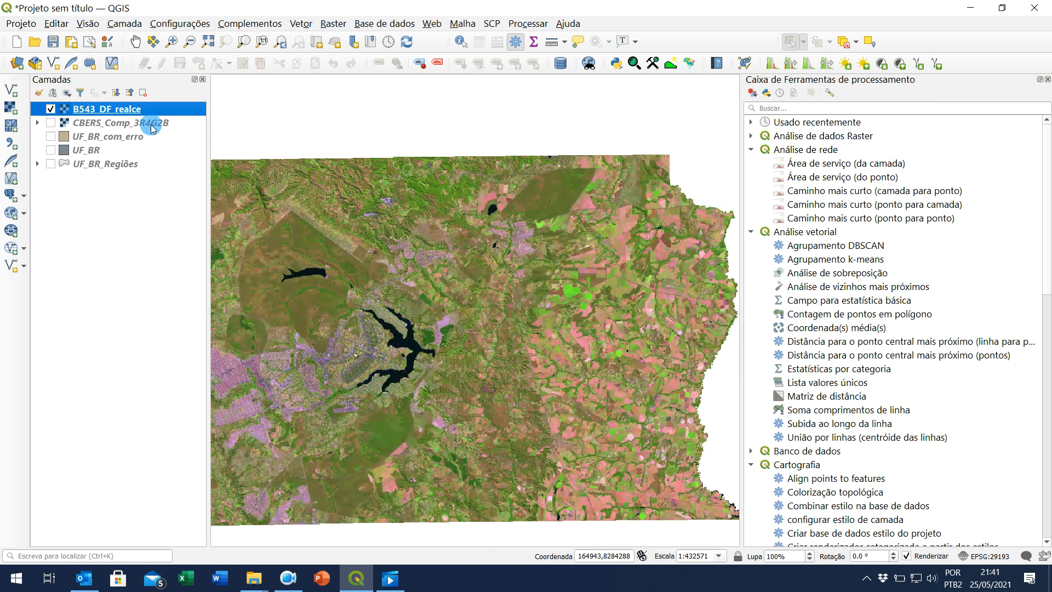
- Set the B543_DF_realce red band to Banda 3 and blue band to Banda 1 (Gray), then apply the new composition
double_click(134, 109)
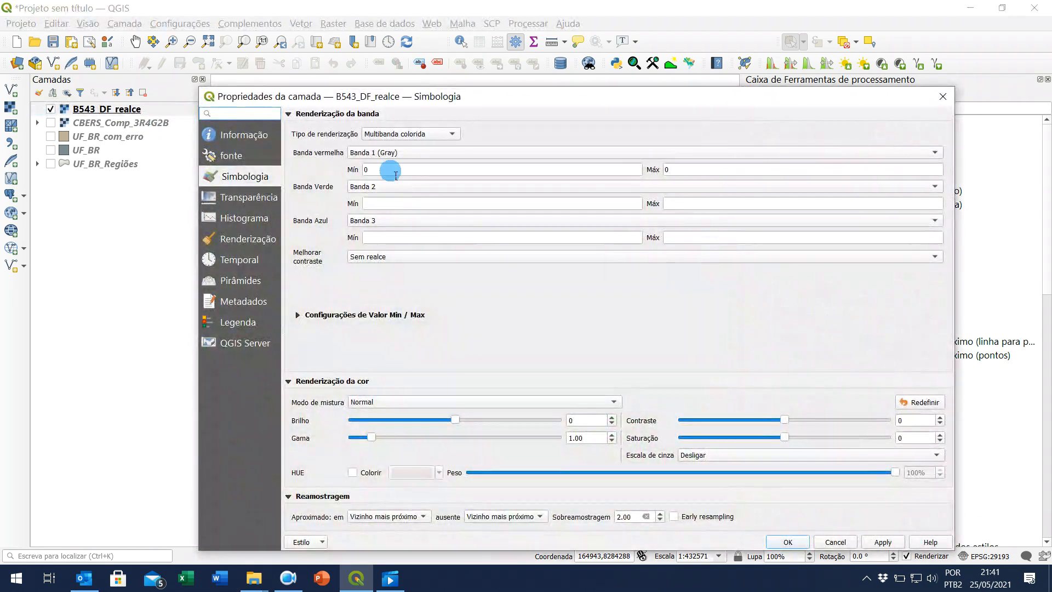
click(388, 153)
click(384, 180)
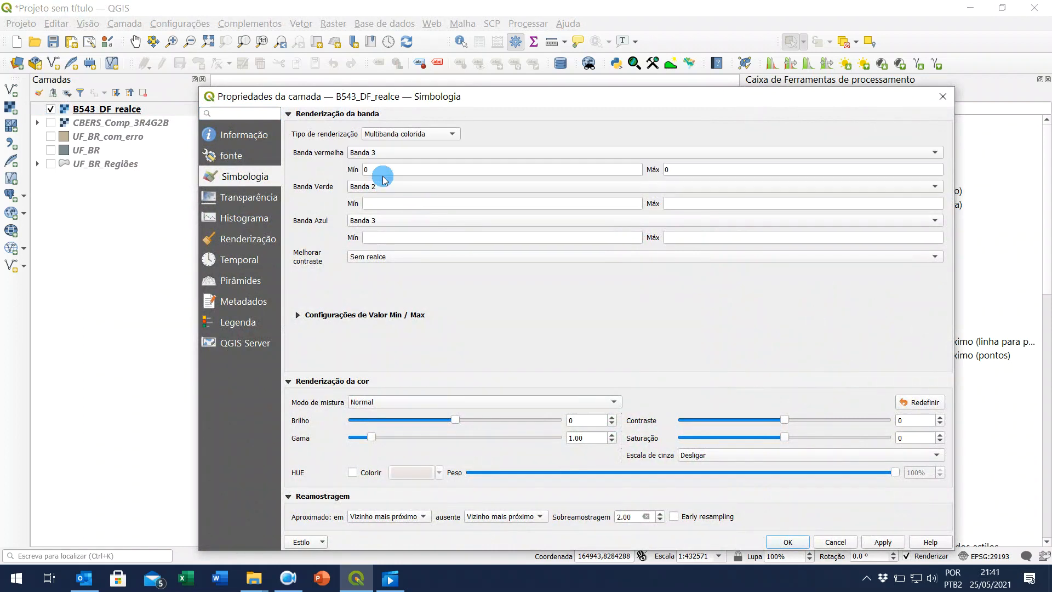
click(380, 222)
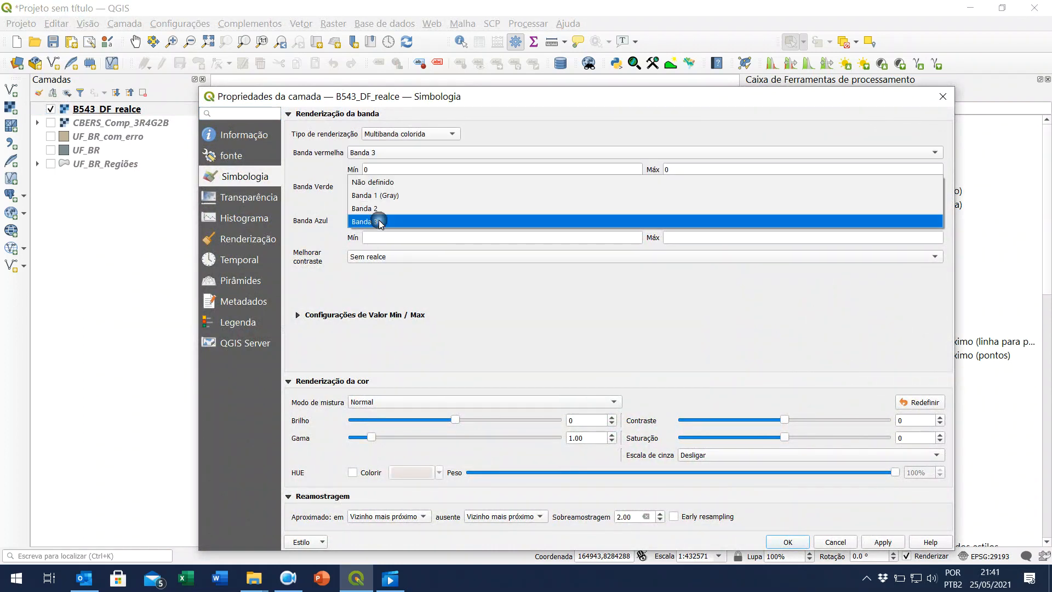
click(382, 194)
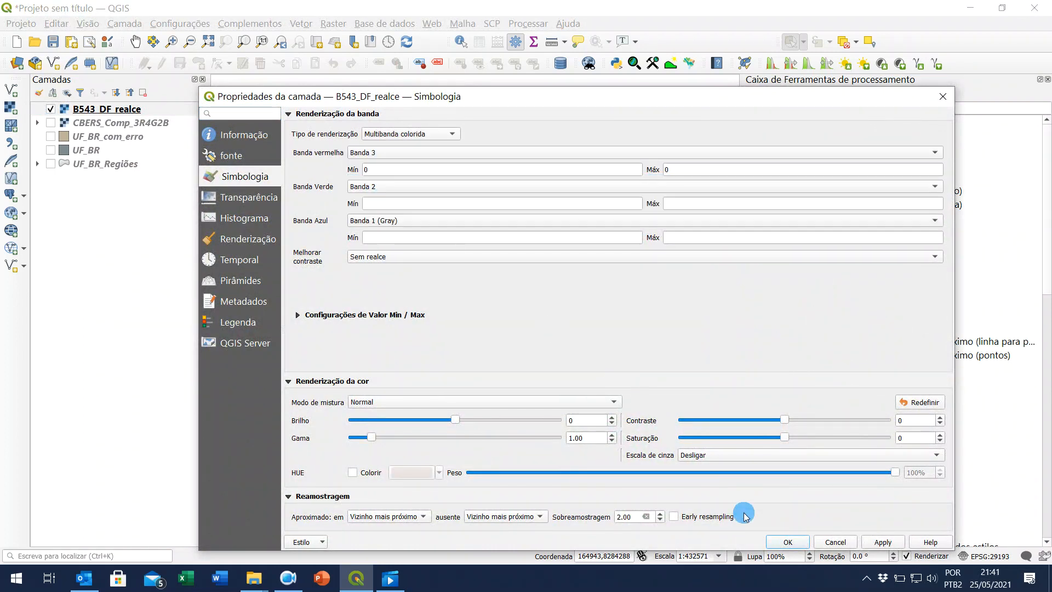
click(883, 542)
click(788, 542)
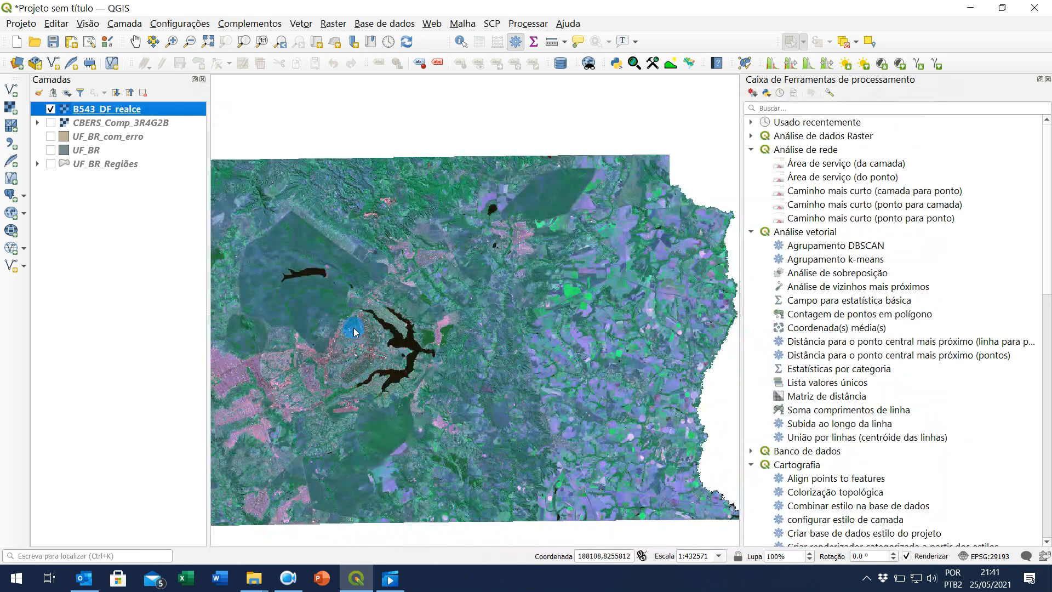
scroll(645, 306, down, 1)
scroll(538, 299, up, 1)
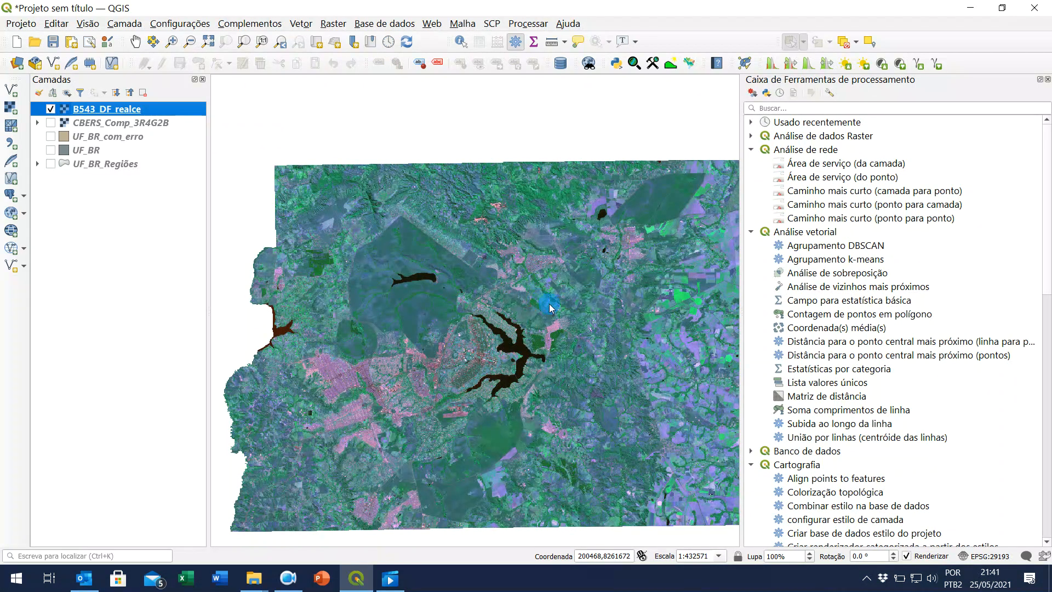
scroll(590, 343, down, 1)
scroll(597, 346, up, 2)
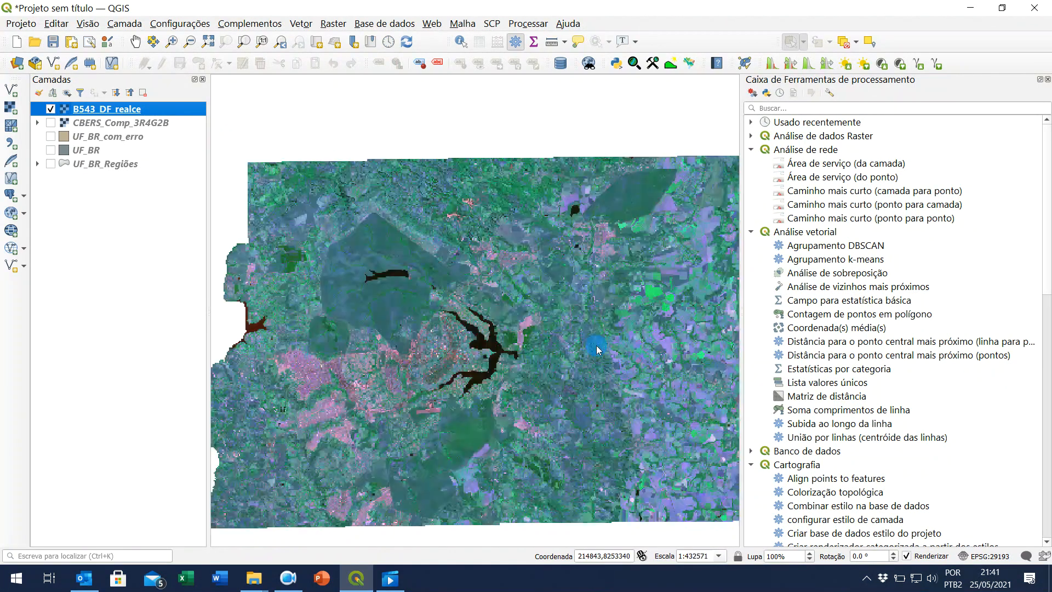
- Examine the width, height and pixel size in the B543_DF_realce layer information
right_click(175, 108)
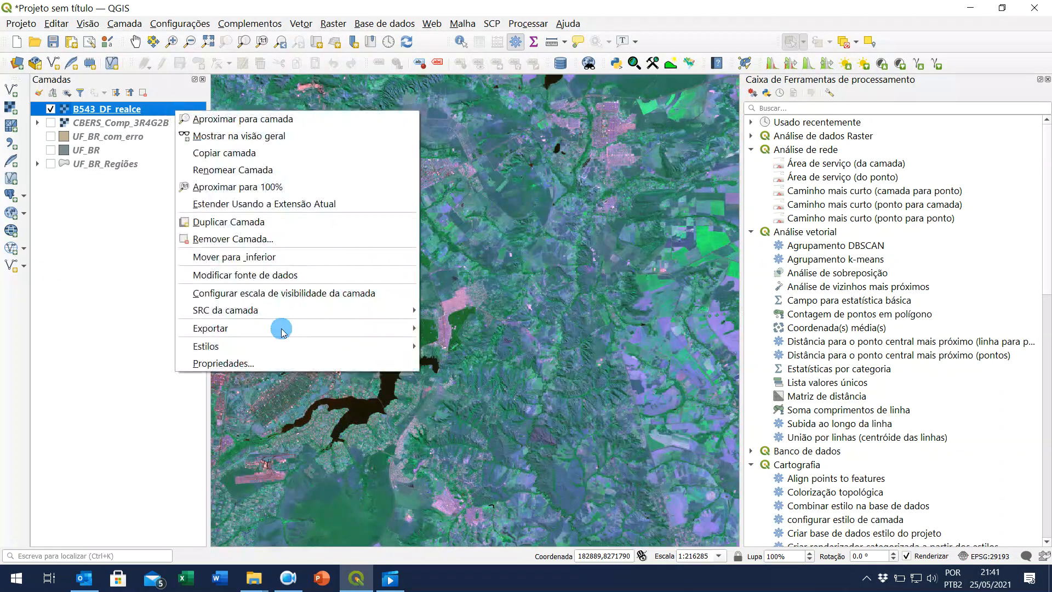
click(265, 357)
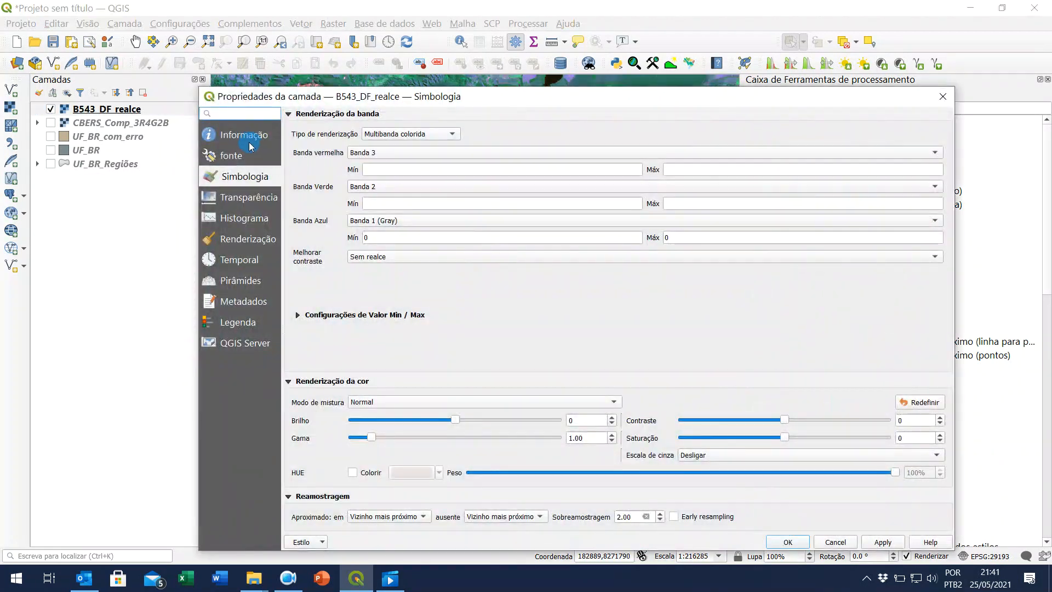
click(241, 135)
click(476, 216)
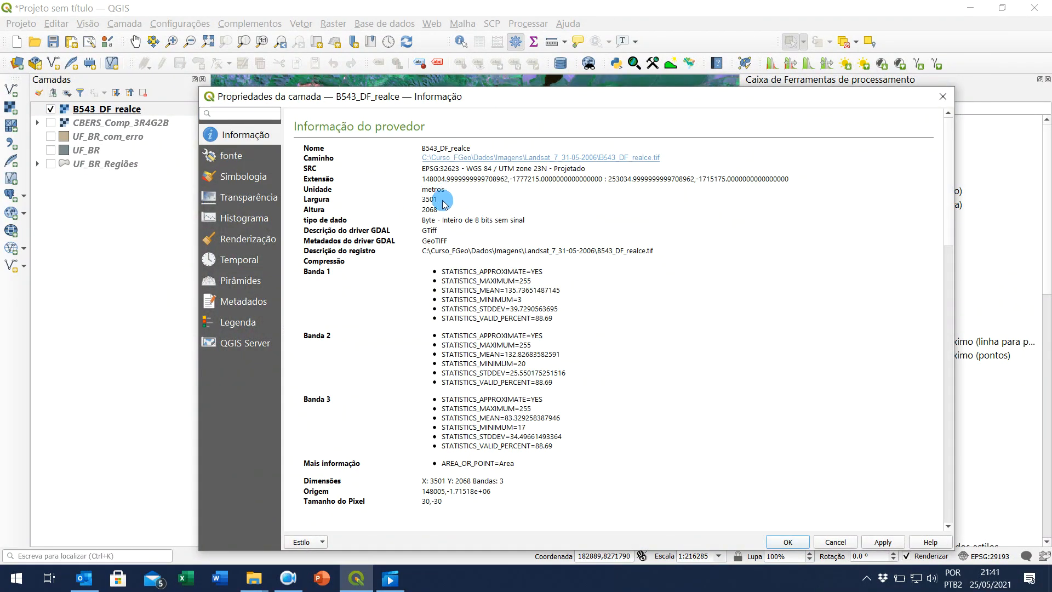
drag(422, 200, 454, 213)
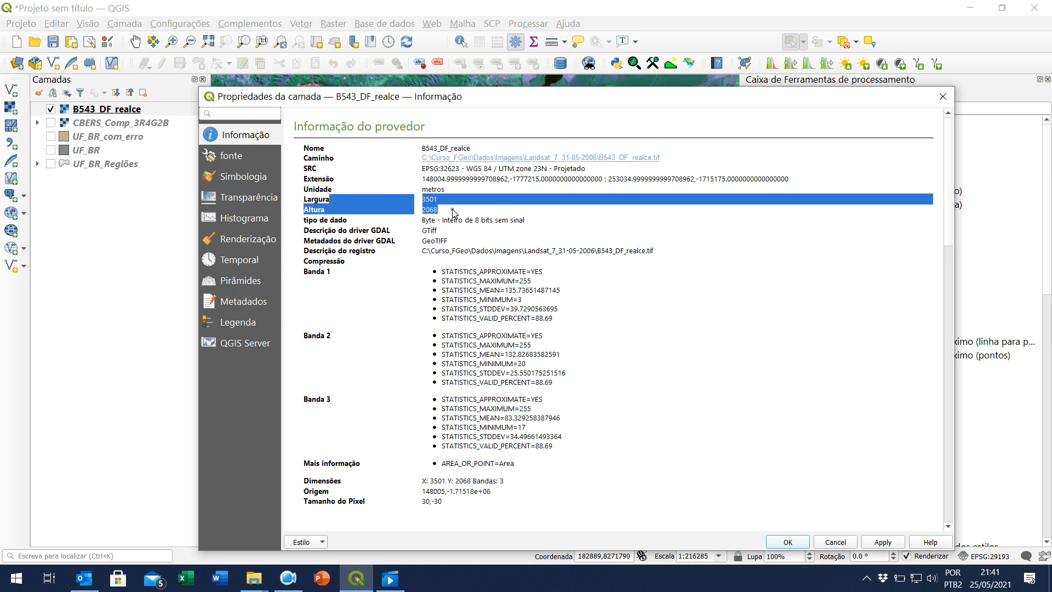
scroll(608, 401, down, 2)
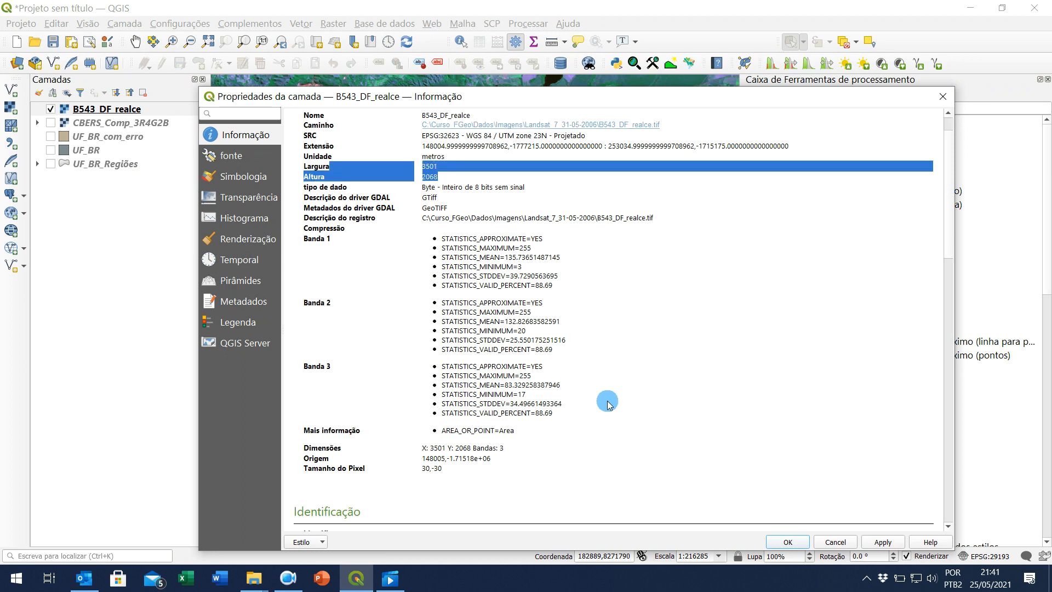
mouse_move(421, 439)
mouse_down()
mouse_move(433, 441)
mouse_move(414, 440)
mouse_up()
click(442, 437)
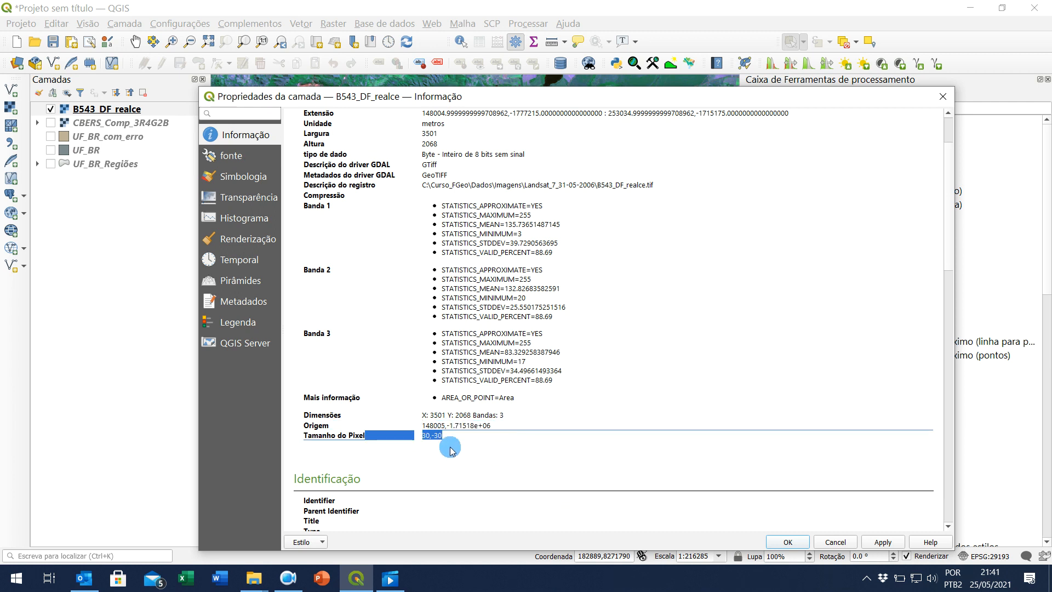
scroll(447, 443, up, 2)
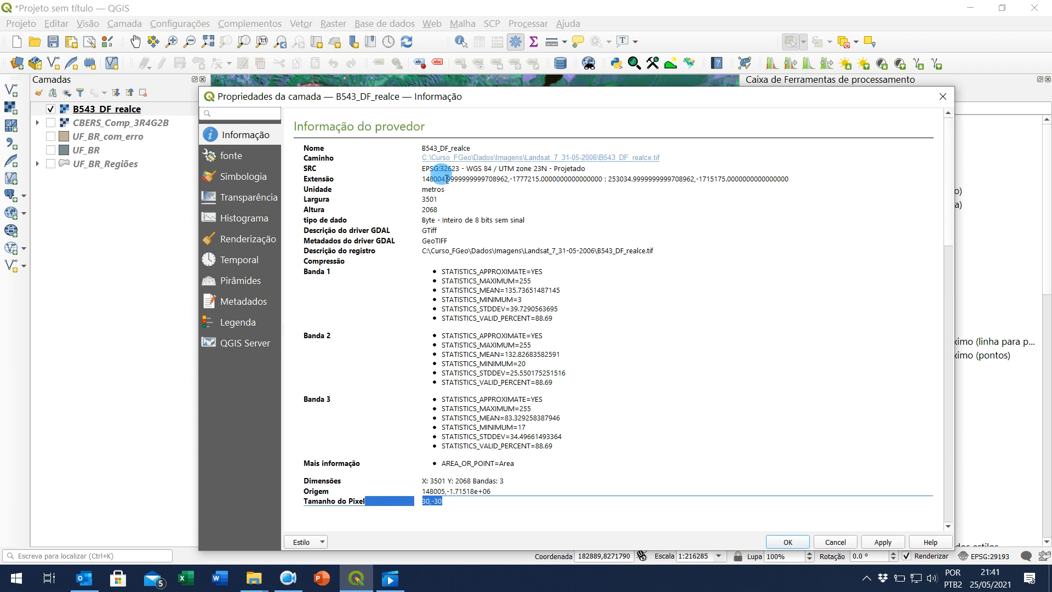
- Check the coordinate reference system and UTM zone of B543_DF_realce and close its properties
drag(447, 169, 581, 170)
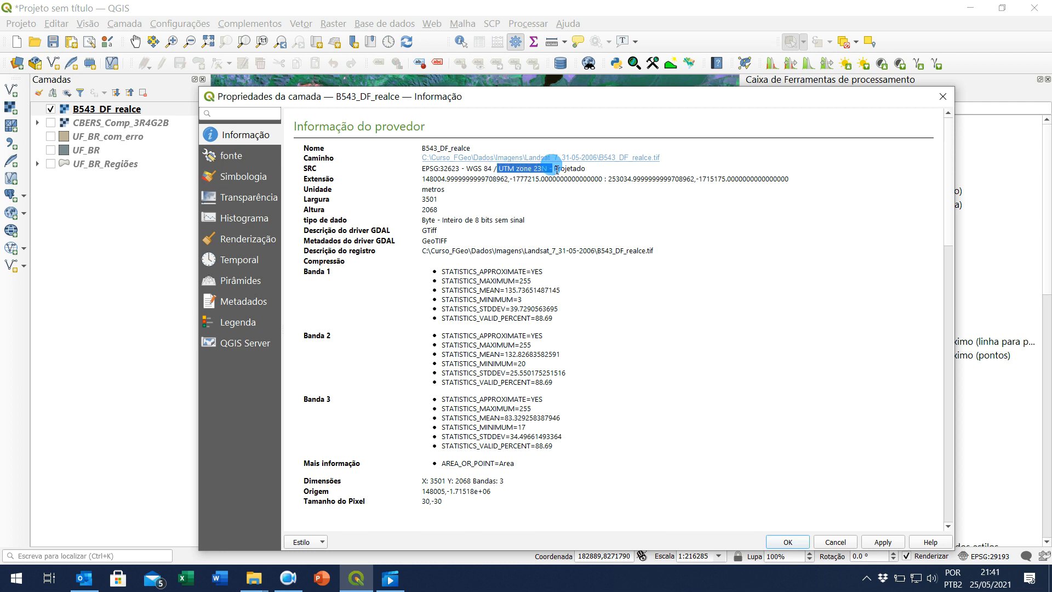
click(480, 173)
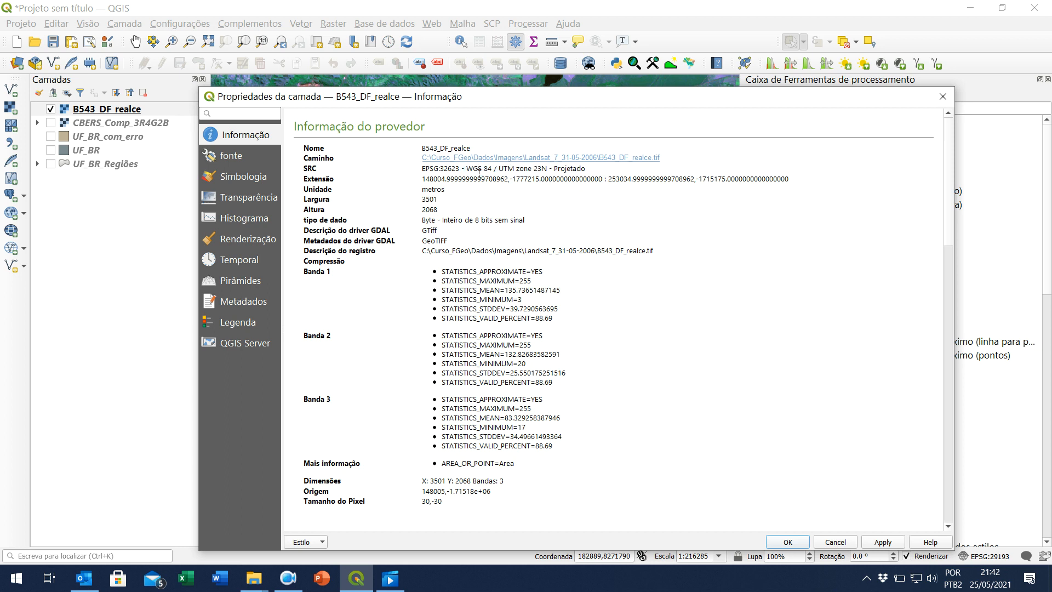
click(487, 172)
click(627, 241)
click(943, 99)
click(568, 220)
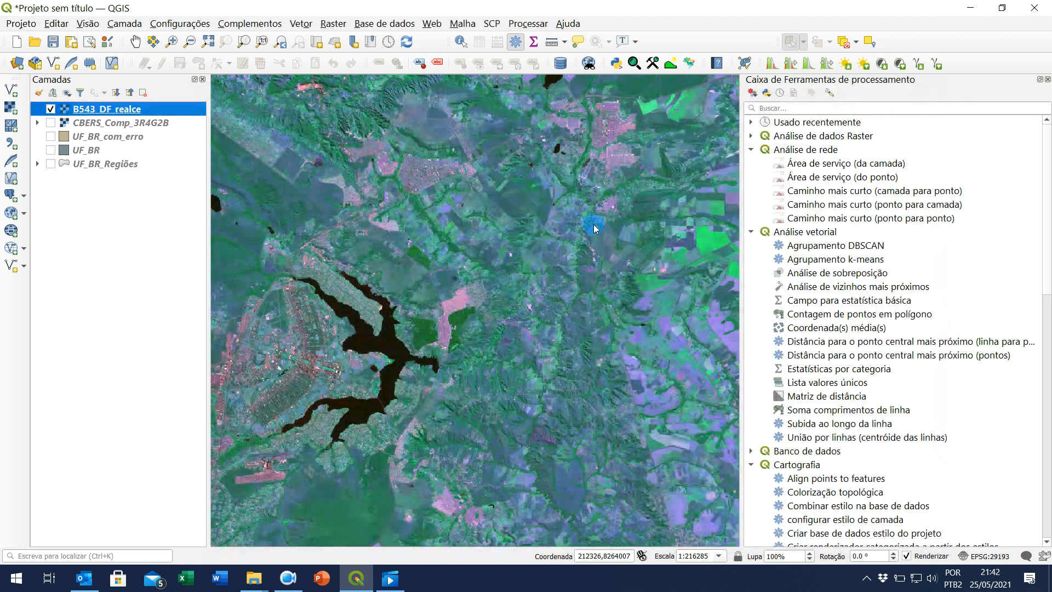
- Review the raster data analysis algorithms in the processing toolbox and the raster analysis, miscellaneous and conversion commands
click(751, 137)
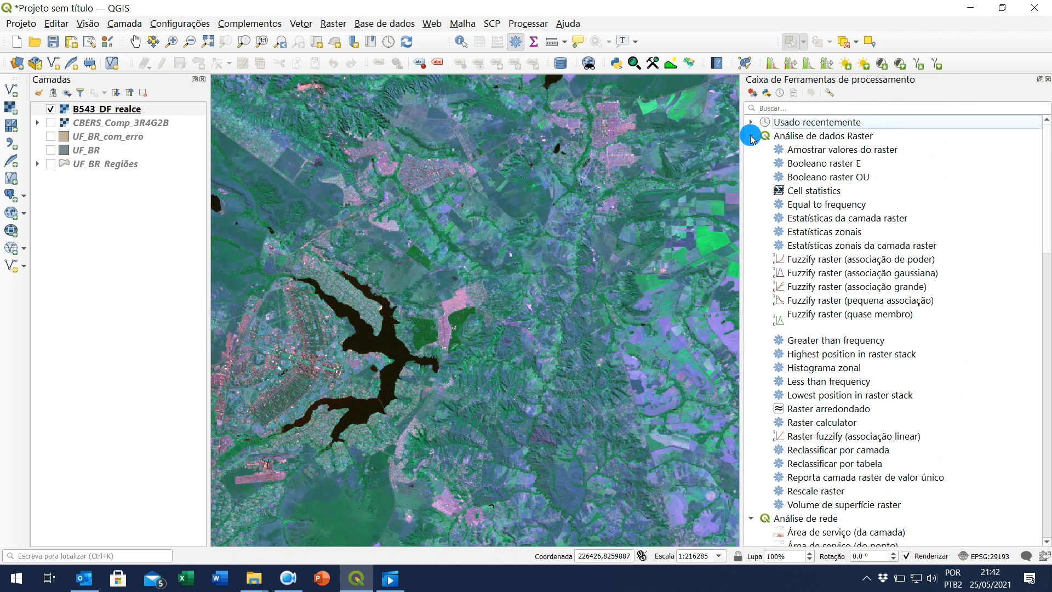
click(332, 28)
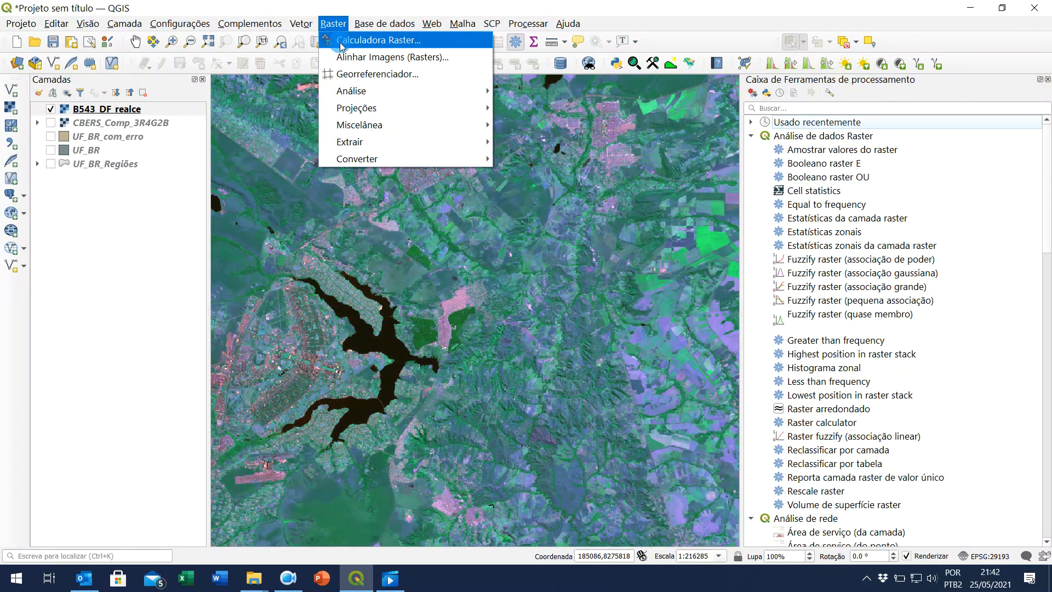
click(356, 92)
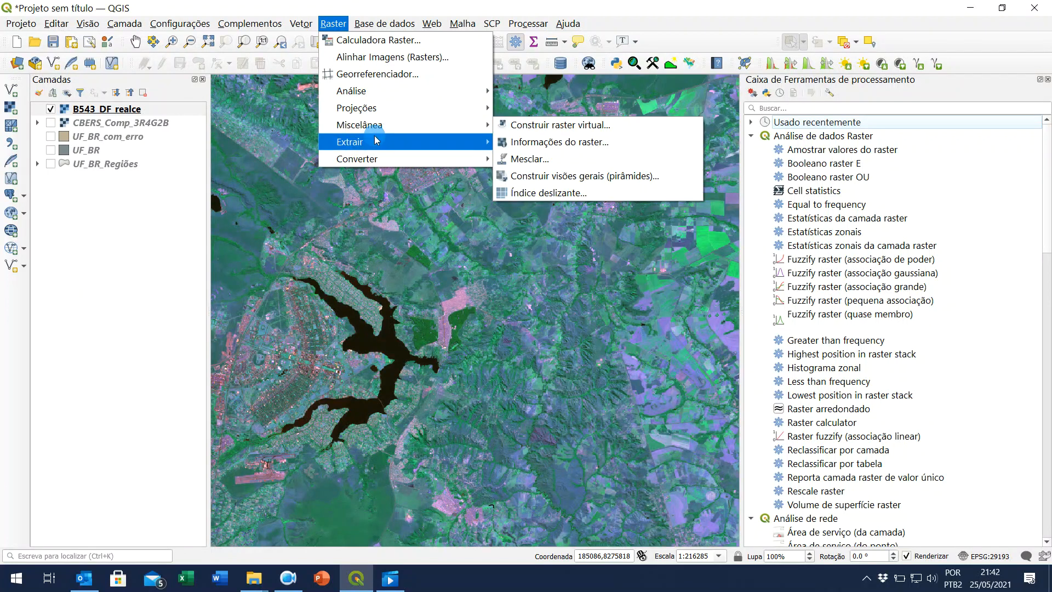
mouse_move(384, 158)
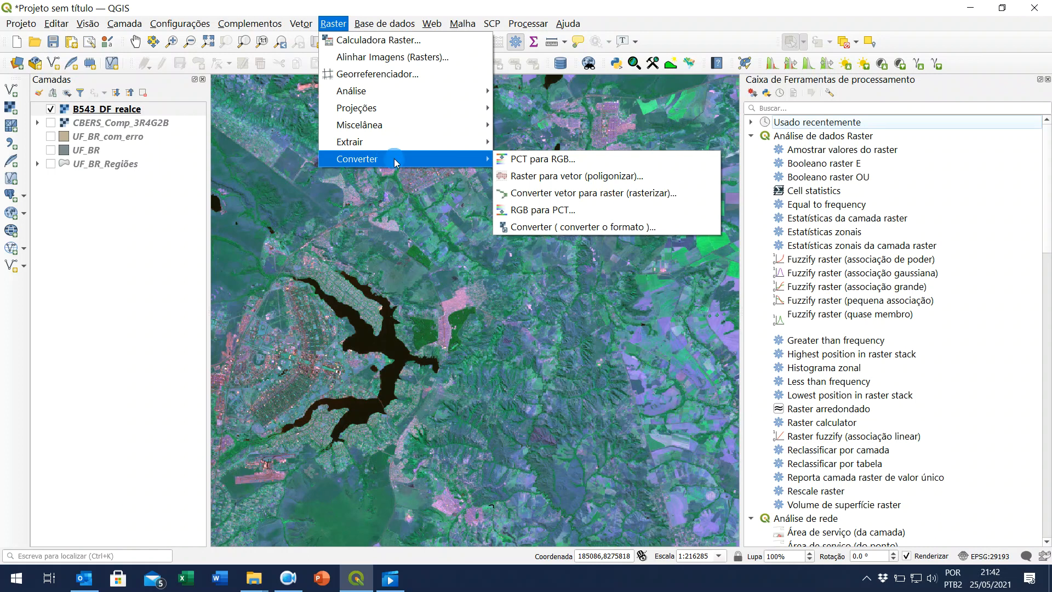
click(132, 231)
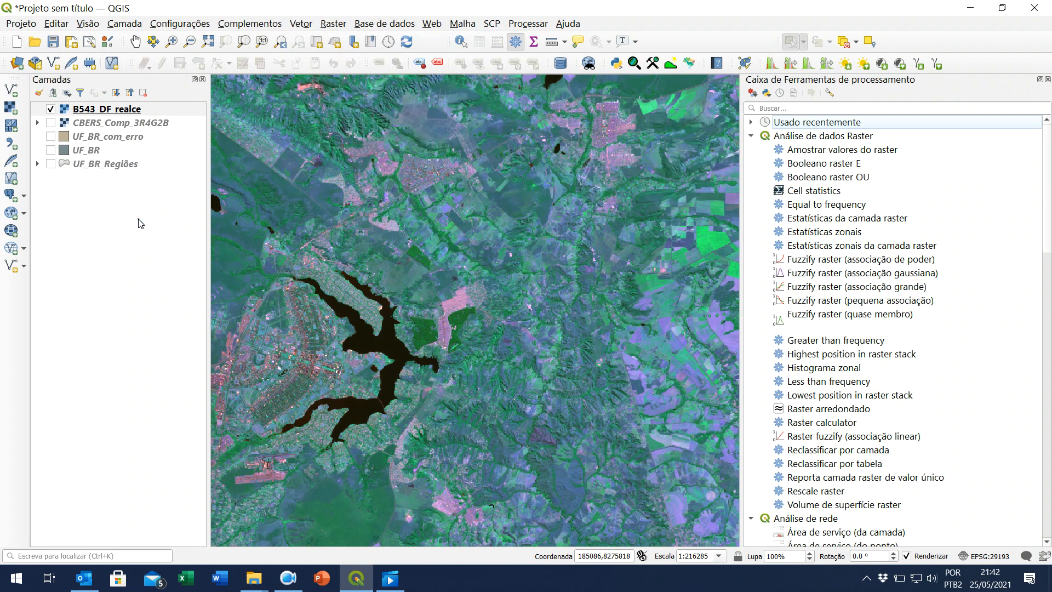
- Open the plugin manager and browse the list of plugins that are not installed
click(262, 27)
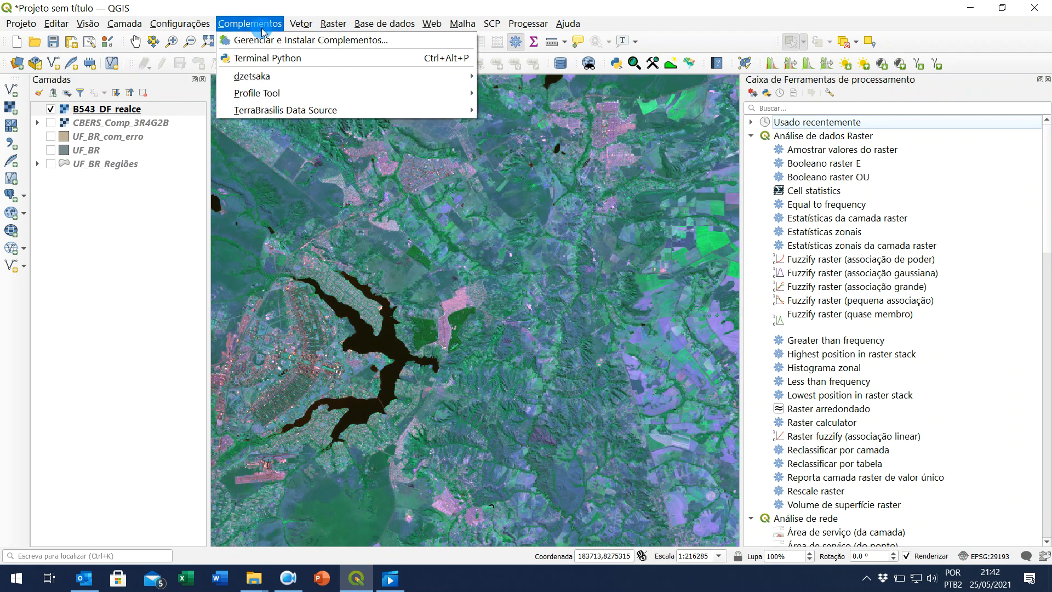
click(367, 47)
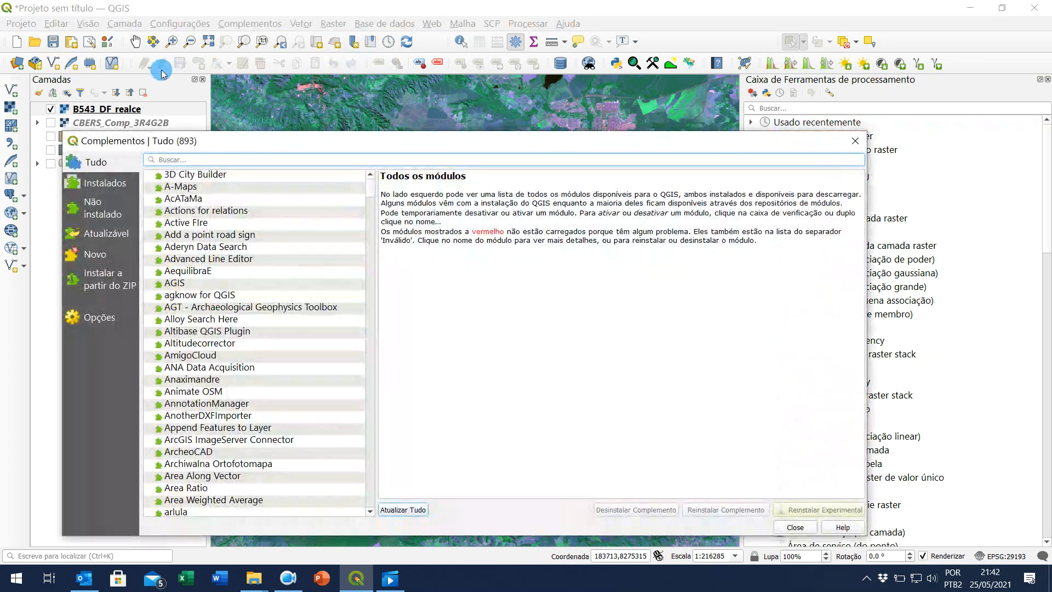
click(102, 181)
click(101, 219)
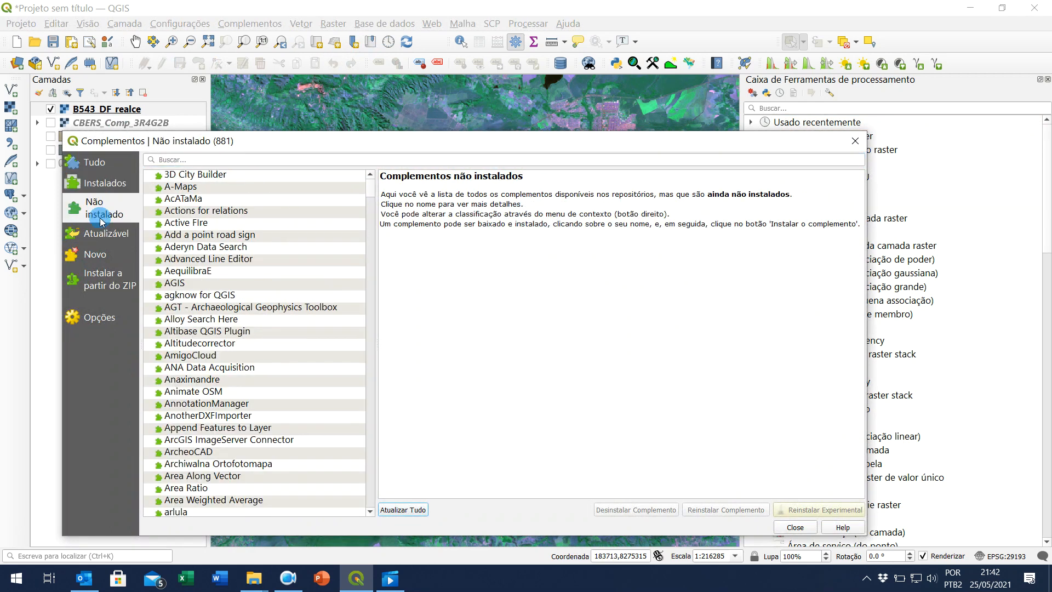
scroll(211, 210, down, 20)
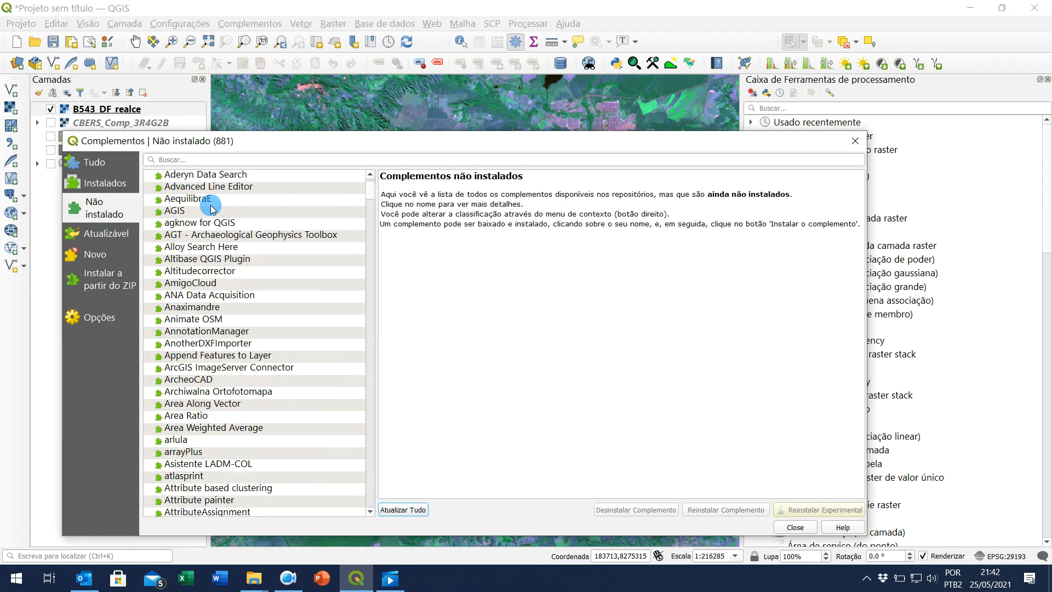
scroll(211, 210, down, 20)
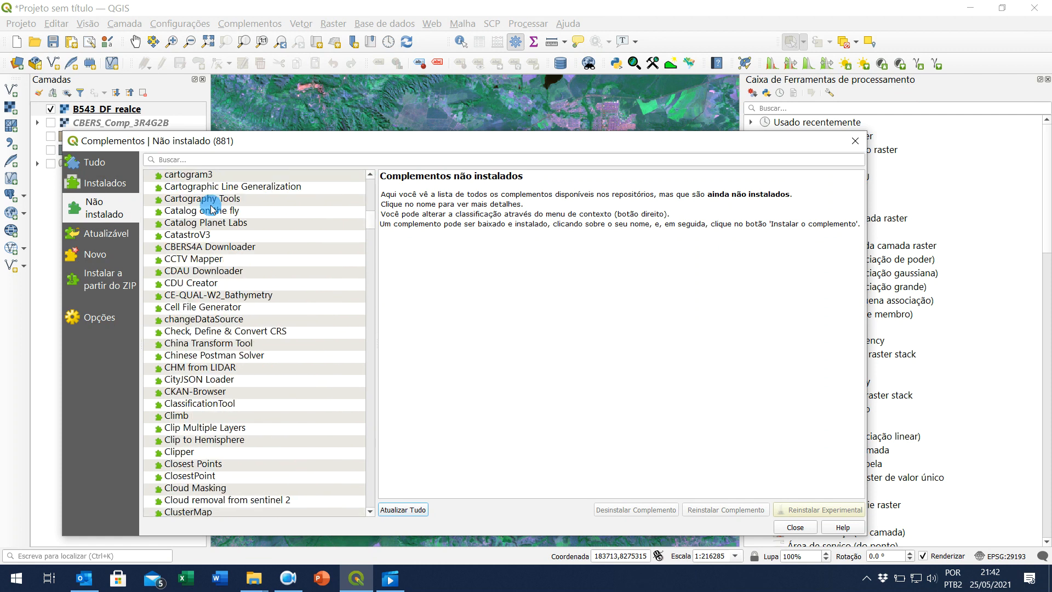
scroll(211, 210, down, 20)
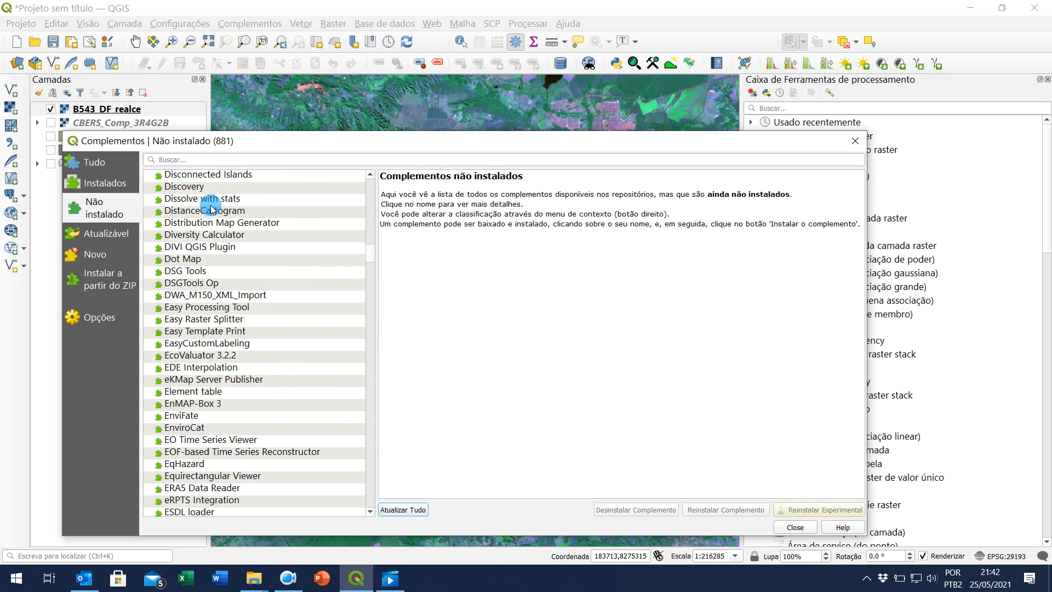
scroll(211, 210, down, 20)
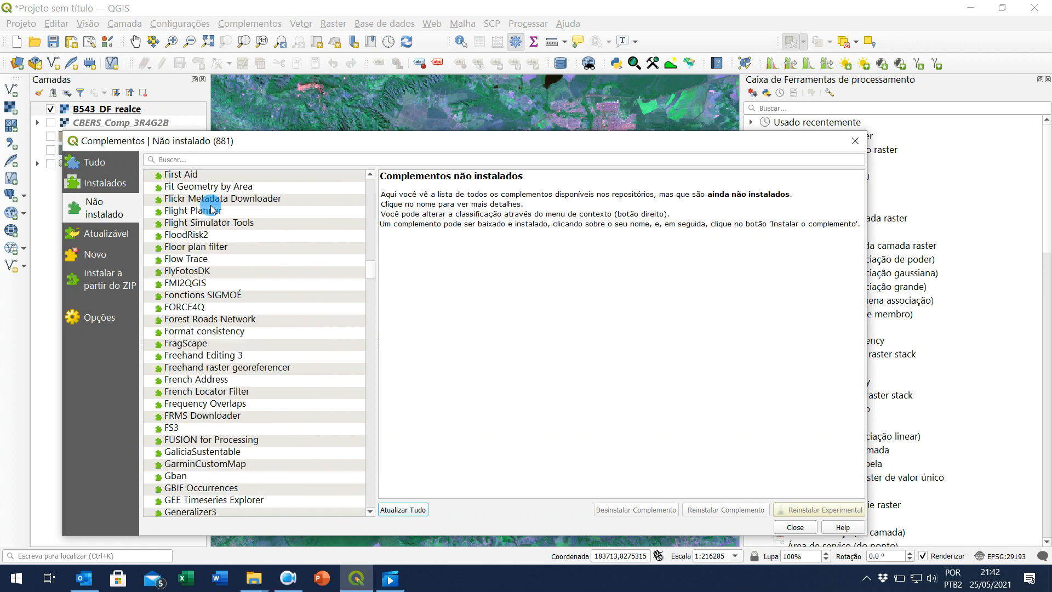
scroll(211, 210, down, 20)
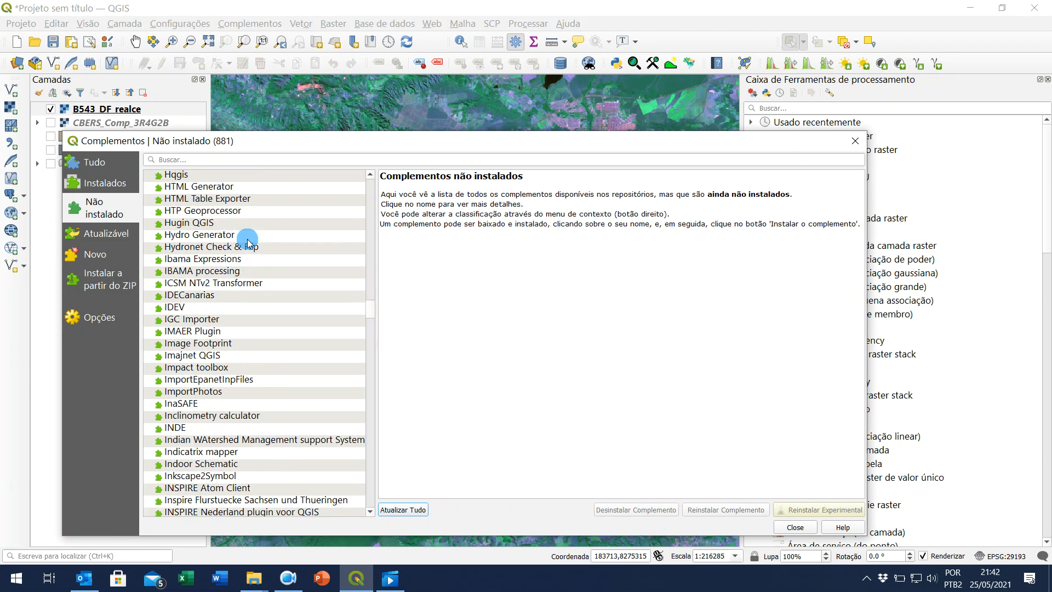
drag(371, 311, 352, 476)
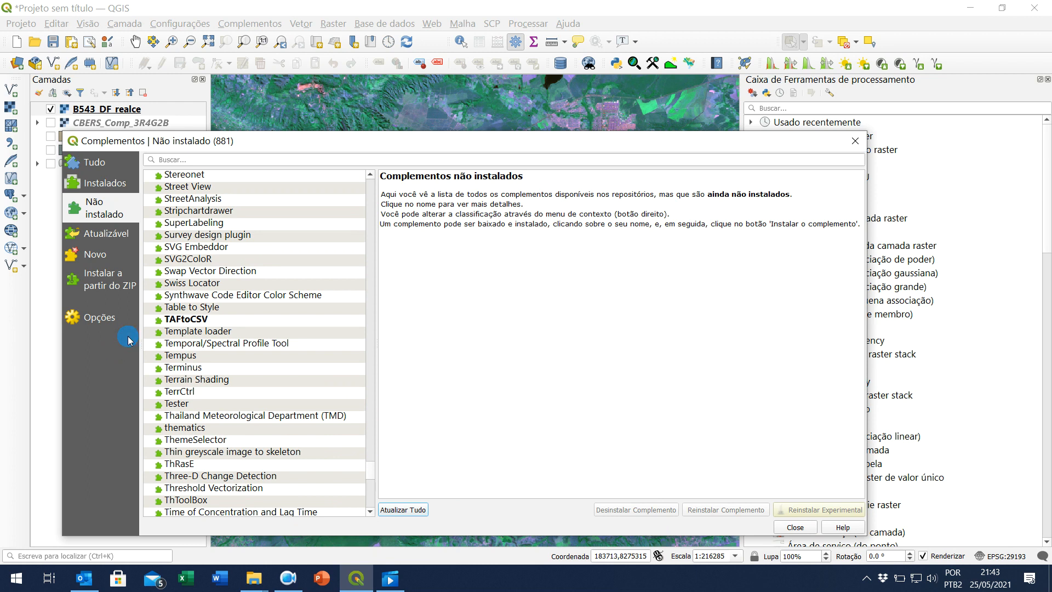
- Check the upgradeable plugins, browse the list of all plugins and close the plugin manager
click(109, 232)
click(94, 162)
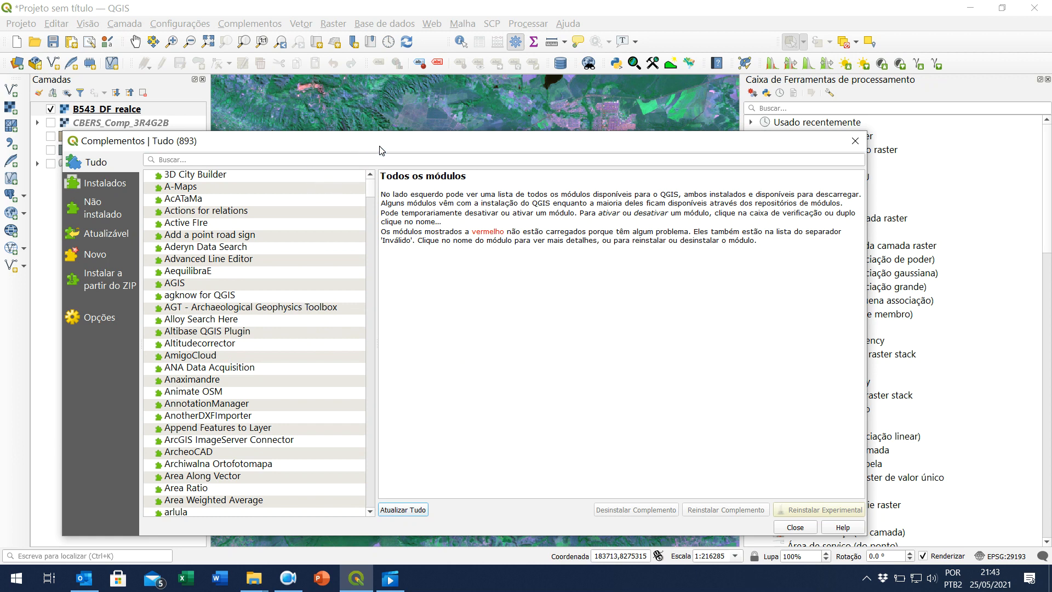
drag(382, 150, 525, 94)
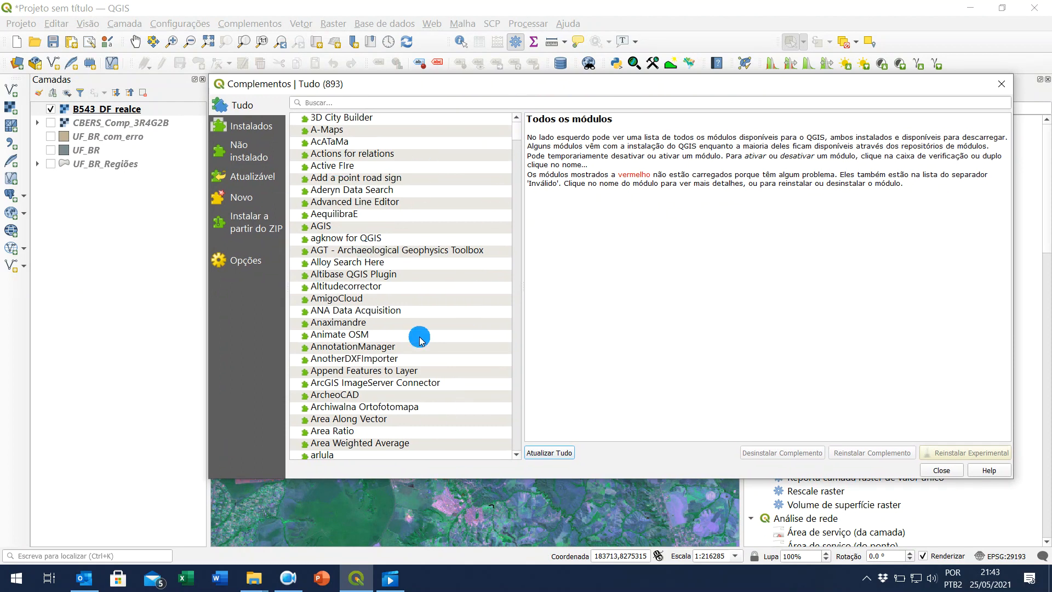
scroll(421, 340, down, 2)
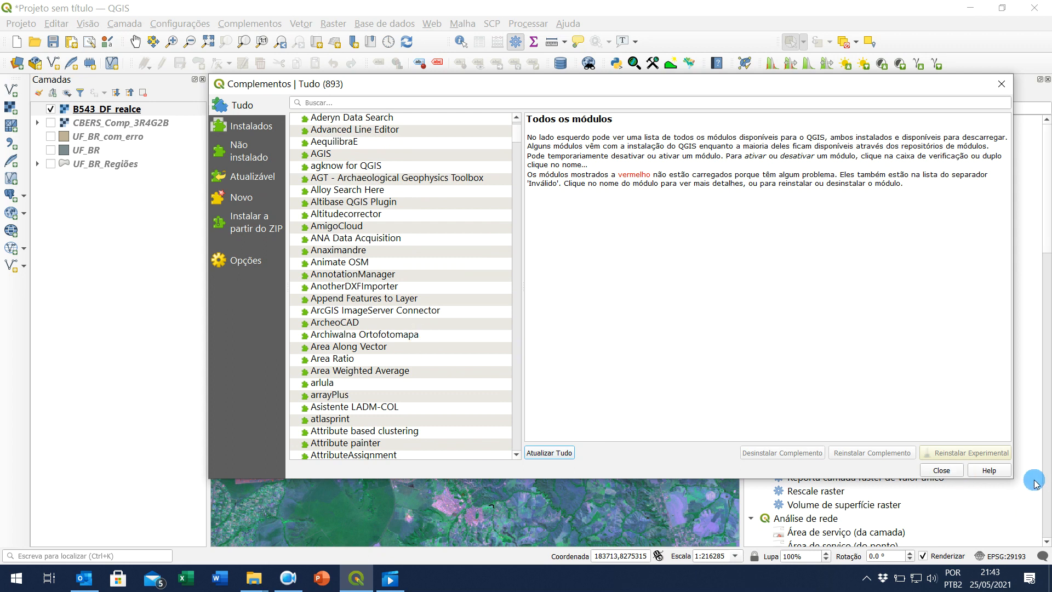
click(942, 471)
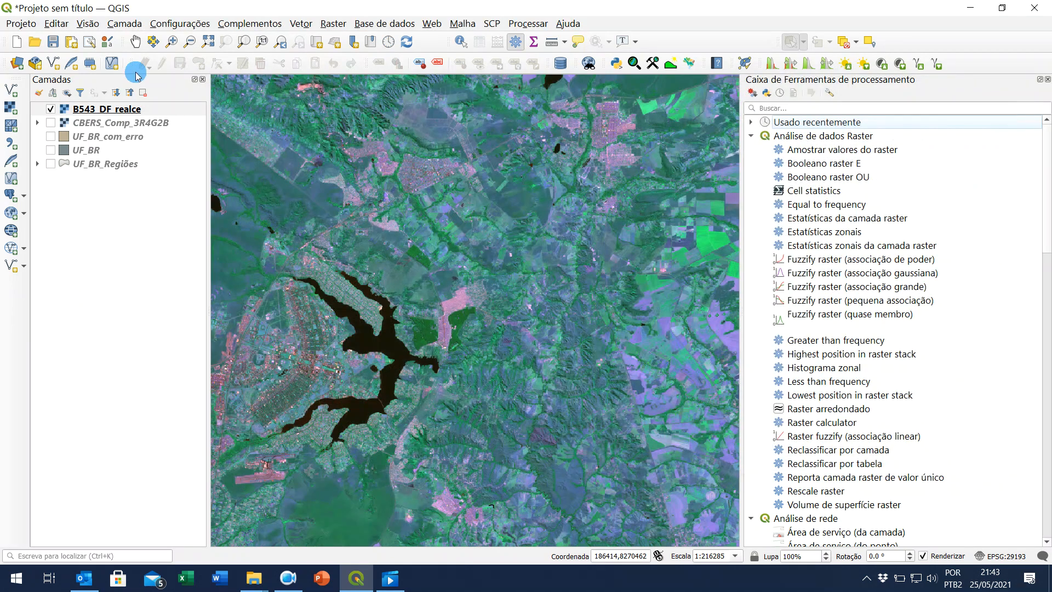
- Start saving the project in Curso_FGeo, compare the QGZ (*.qgz) and QGIS (*.qgs) file types, and cancel the save
click(15, 24)
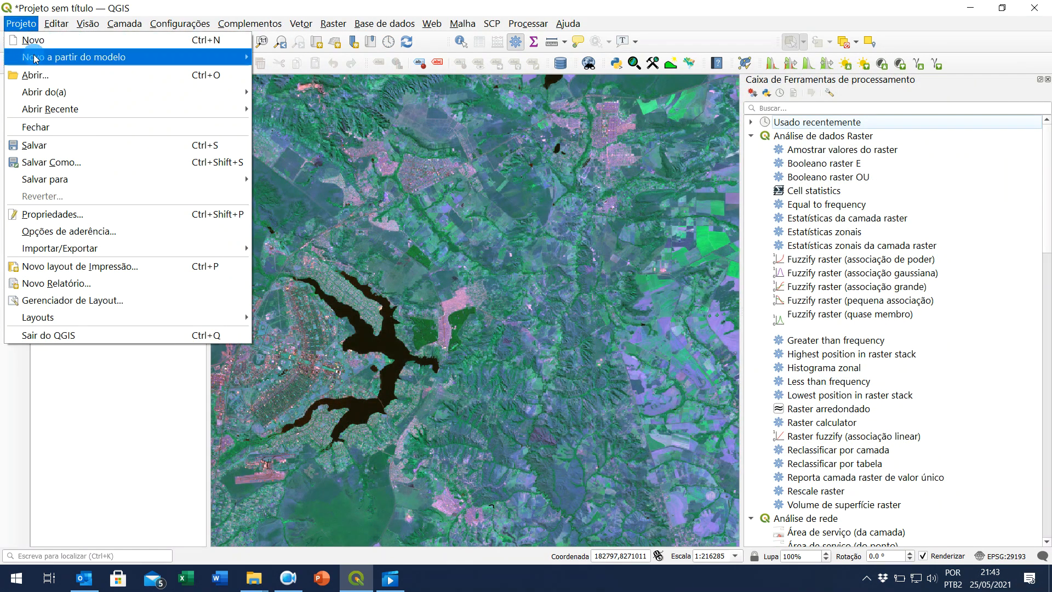
click(74, 163)
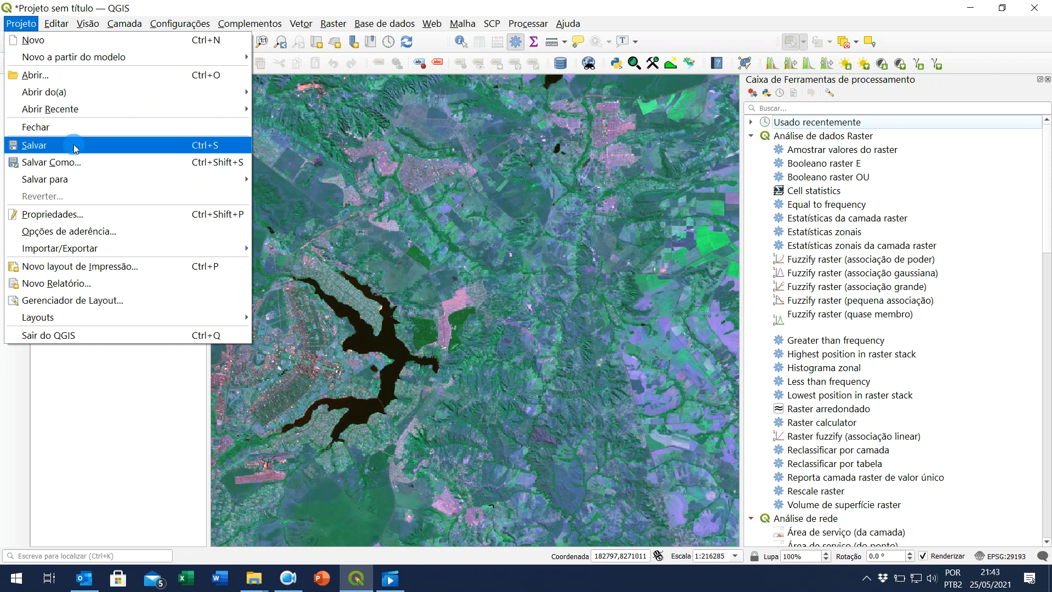
click(75, 146)
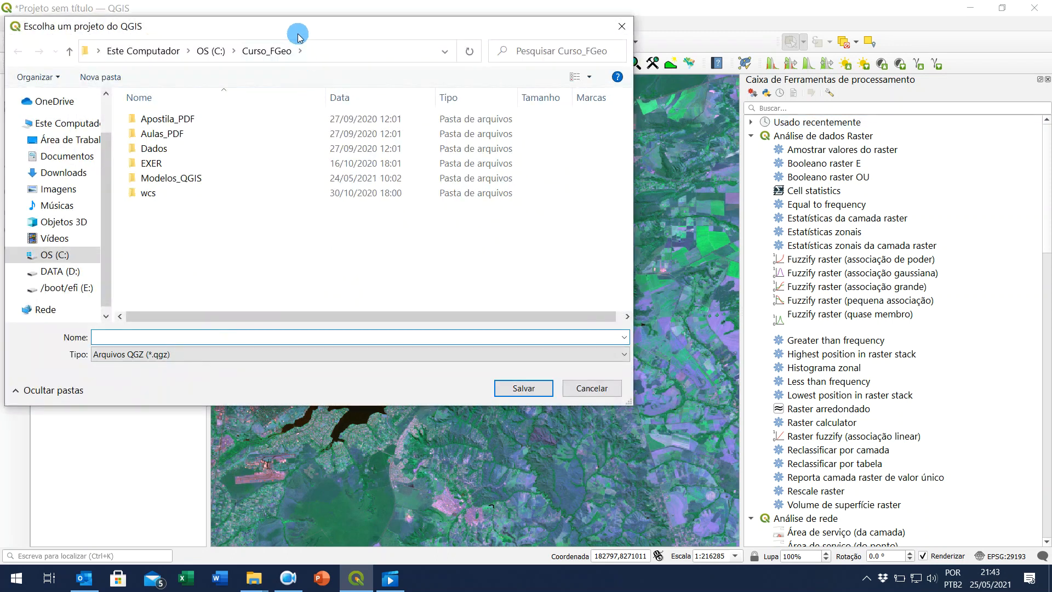
drag(300, 27, 443, 79)
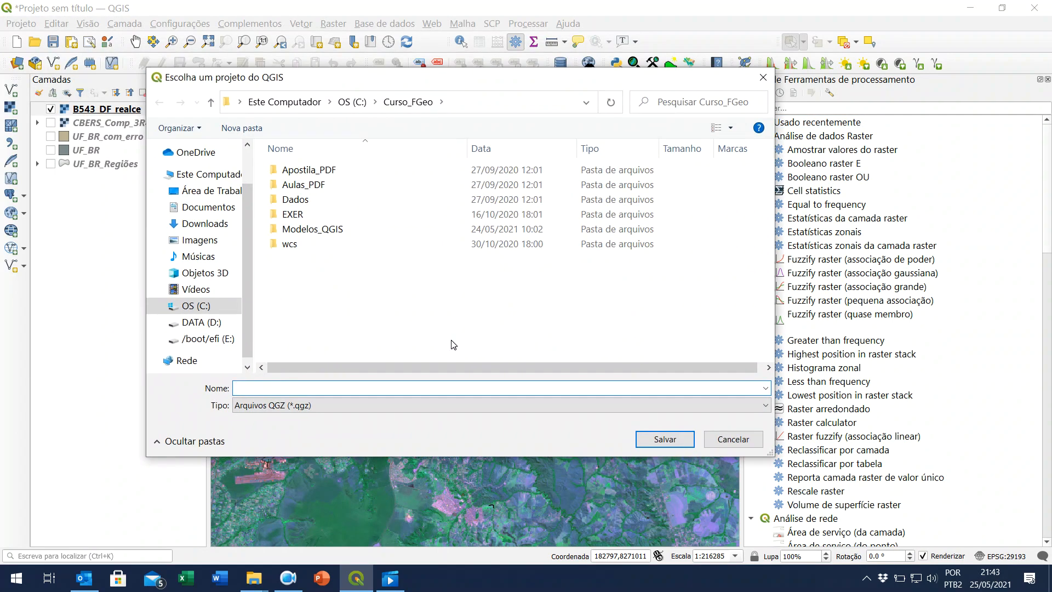
click(307, 407)
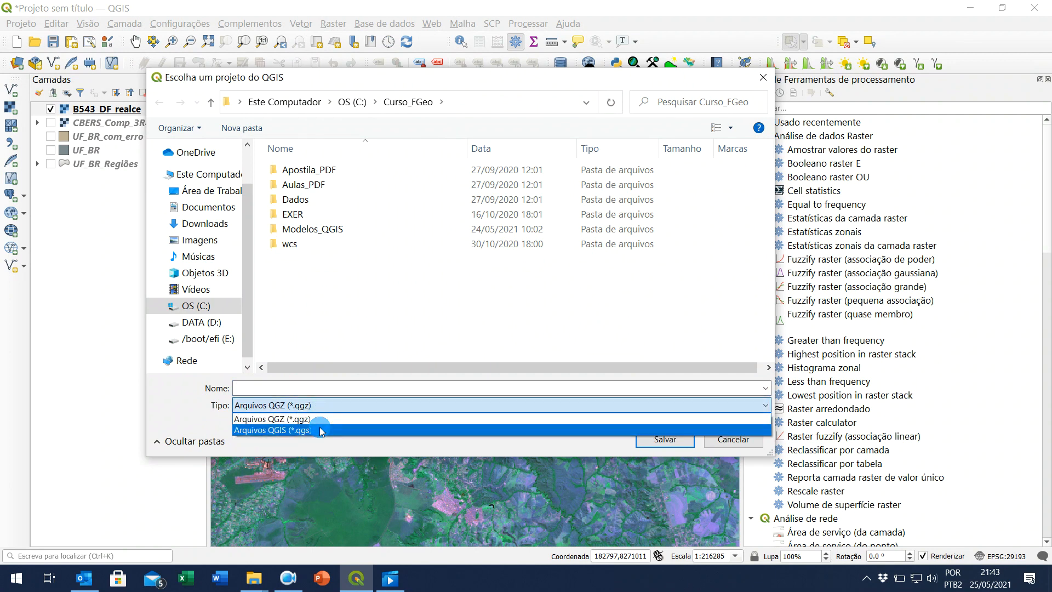
click(321, 431)
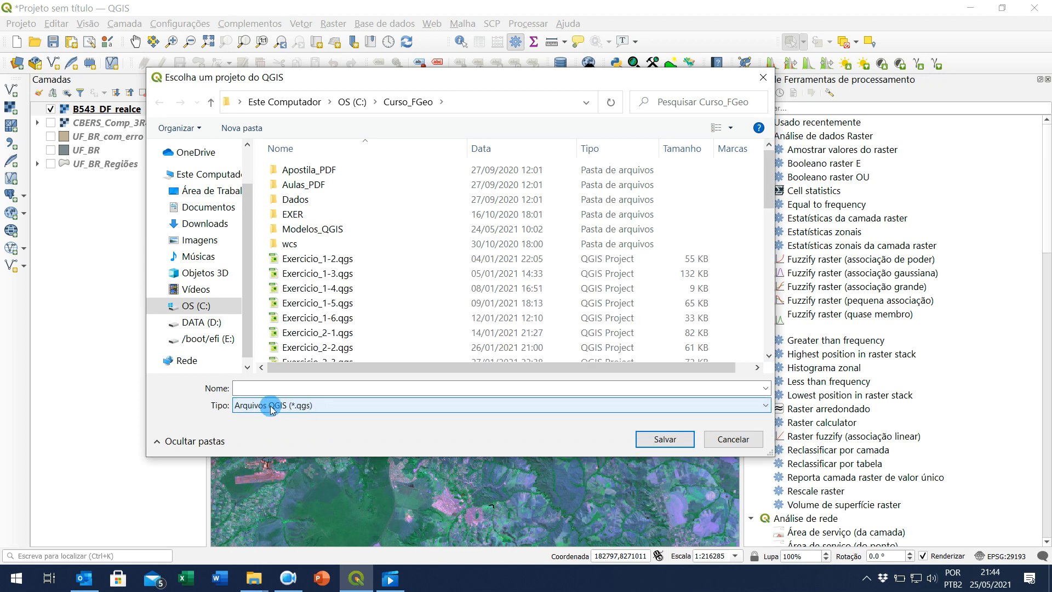
click(301, 405)
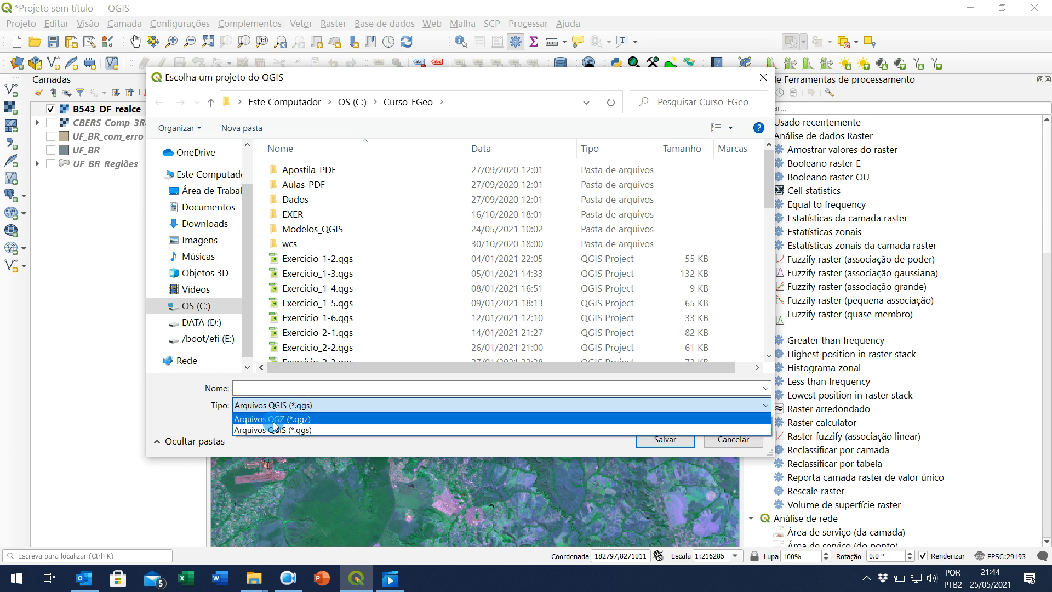
click(327, 420)
click(309, 405)
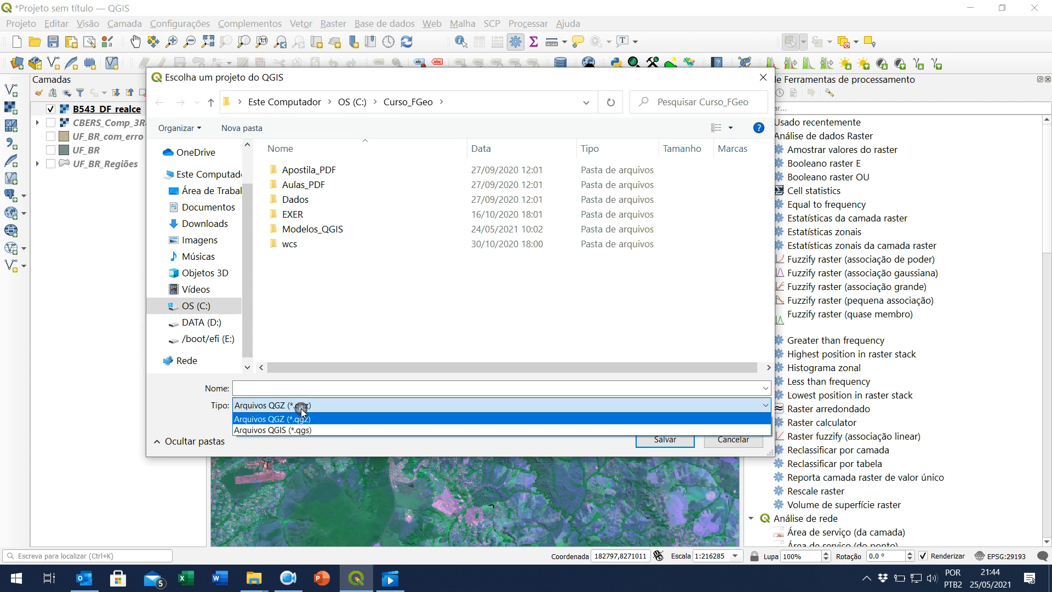
click(318, 431)
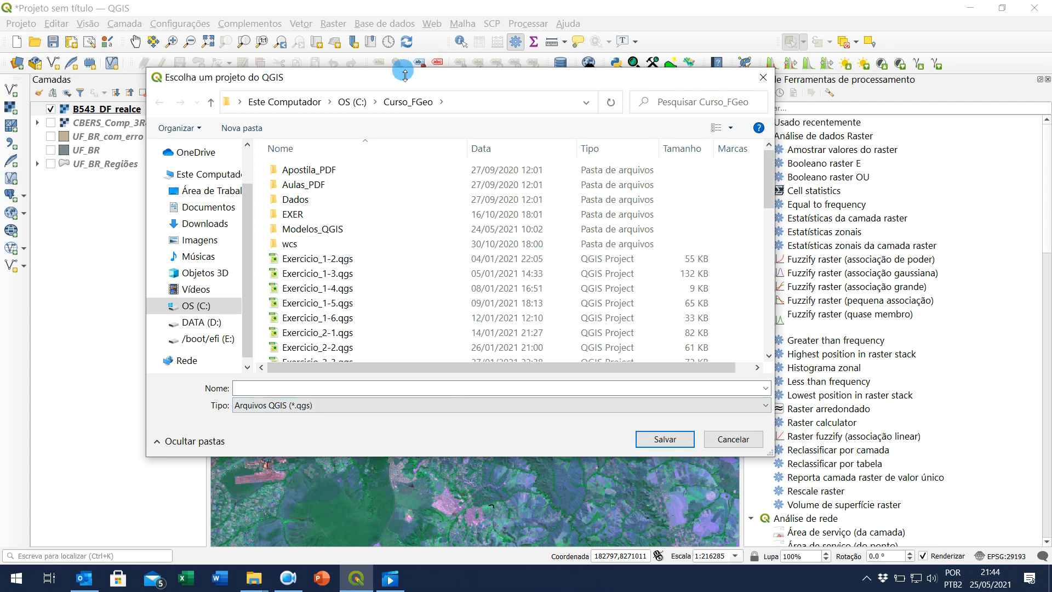
drag(393, 86, 544, 71)
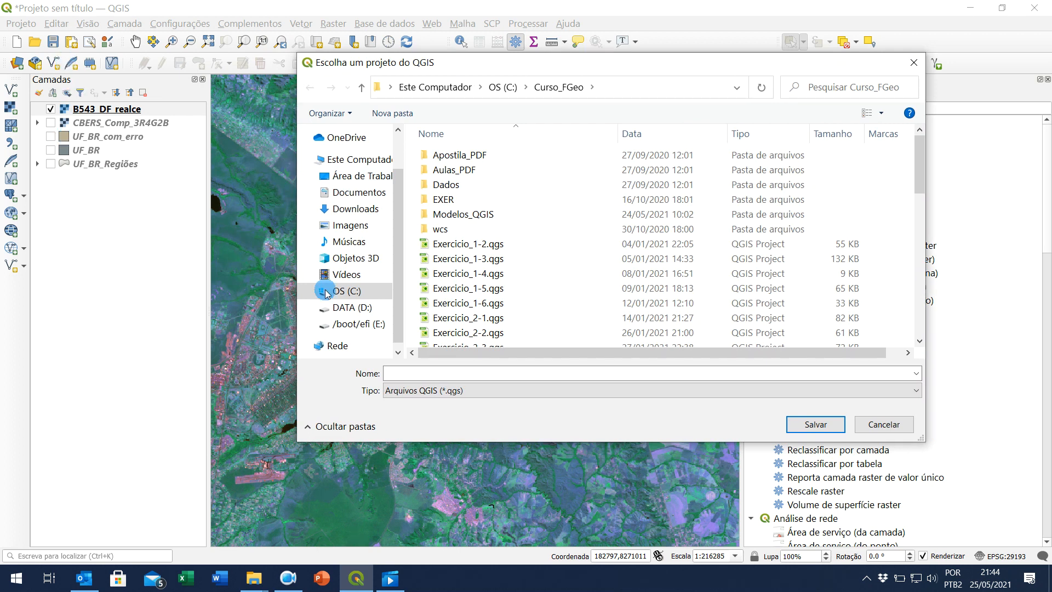
click(895, 426)
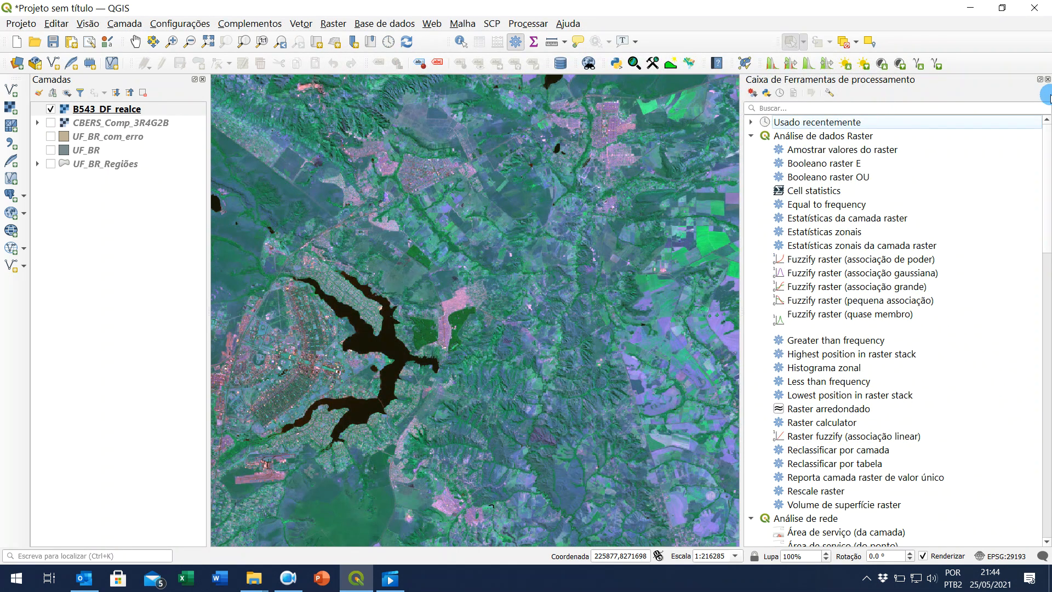
- Close the processing toolbox and open the layer styling settings for B543_DF_realce
click(1047, 80)
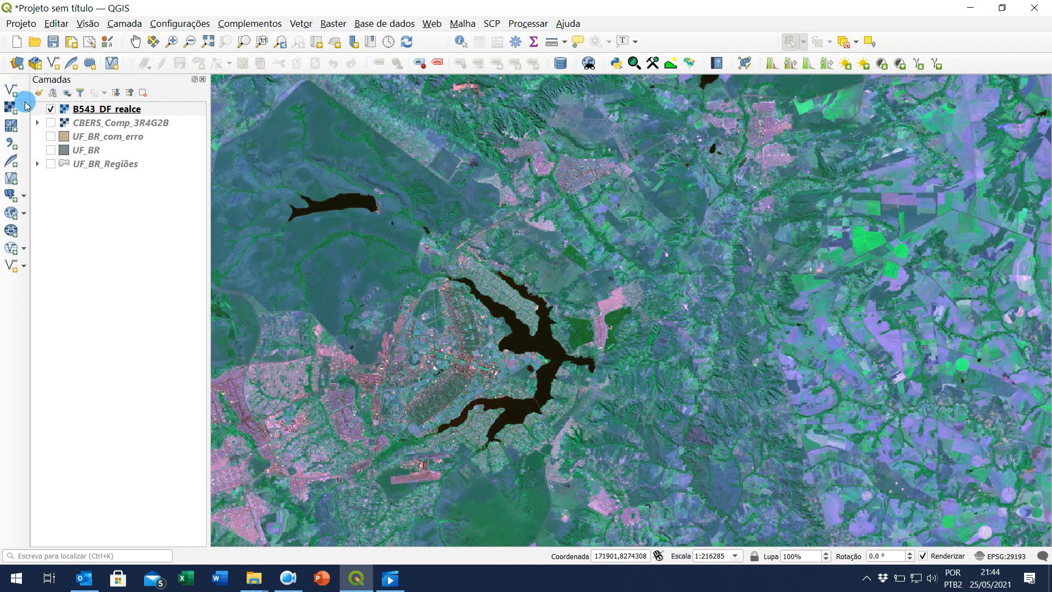
click(39, 93)
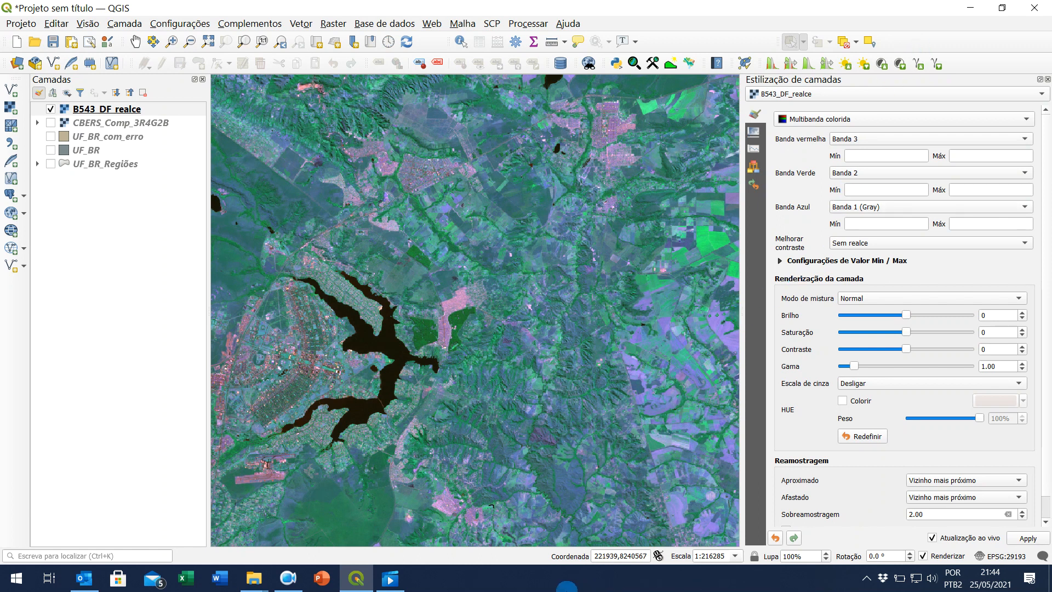
click(288, 579)
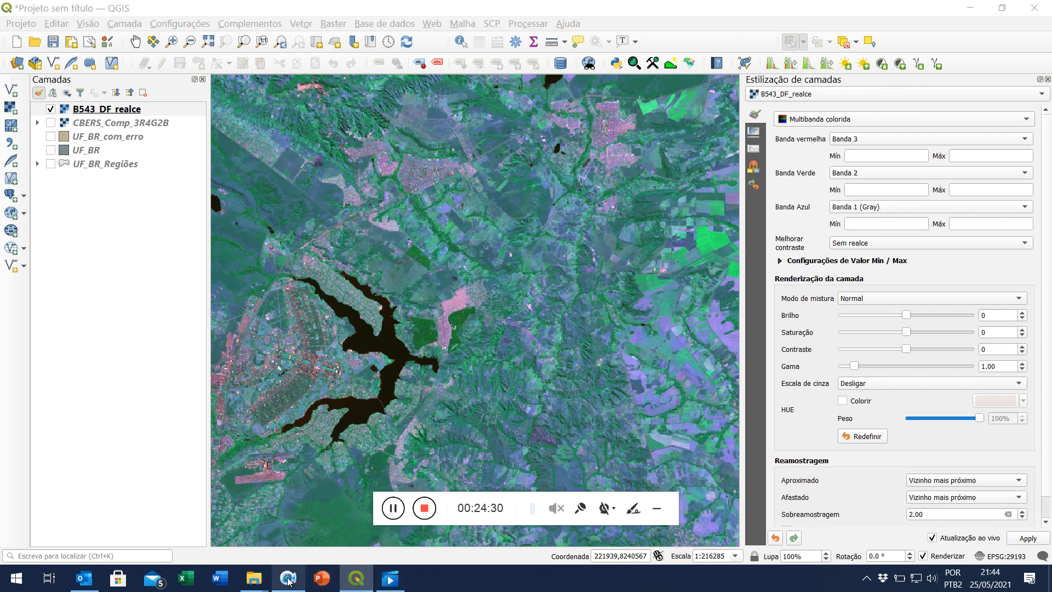